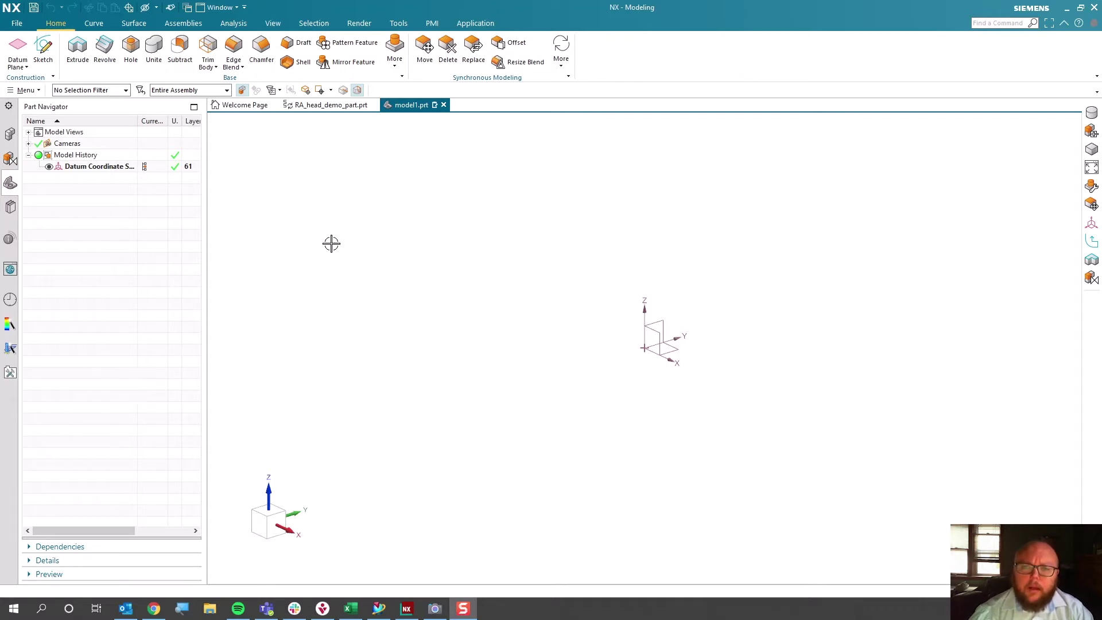
- Switch to the RA_head_demo_part.prt ring part in the Manufacturing application
{"action": "left_click", "coordinate": [315, 105]}
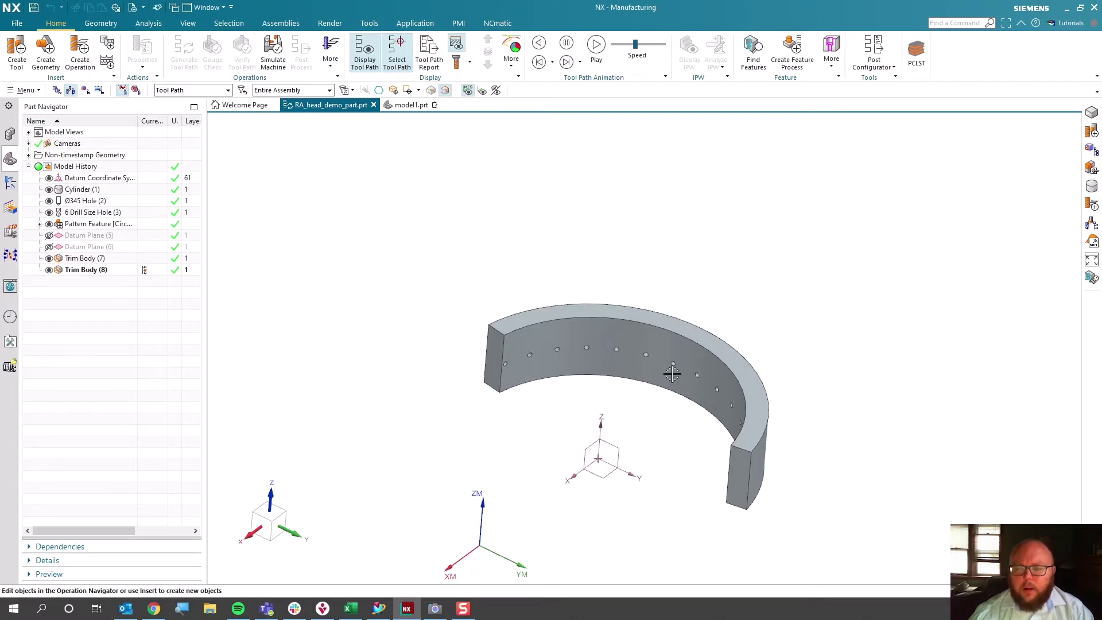
- Orbit the ring, then show the Operation Navigator's Machine Tool View listing GENERIC_MACHINE
{"action": "mouse_move", "coordinate": [640, 376]}
{"action": "middle_mouse_down"}
{"action": "mouse_move", "coordinate": [691, 438]}
{"action": "mouse_move", "coordinate": [635, 389]}
{"action": "mouse_move", "coordinate": [522, 357]}
{"action": "mouse_move", "coordinate": [726, 426]}
{"action": "middle_mouse_up"}
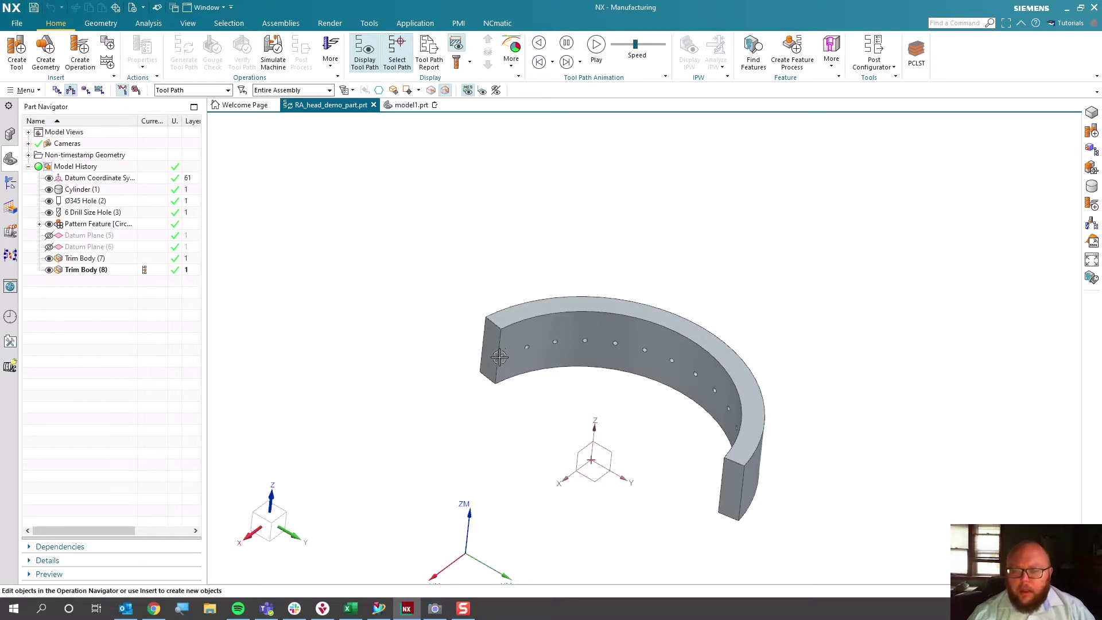
{"action": "mouse_move", "coordinate": [524, 379]}
{"action": "middle_mouse_down"}
{"action": "mouse_move", "coordinate": [591, 412]}
{"action": "mouse_move", "coordinate": [546, 394]}
{"action": "mouse_move", "coordinate": [553, 385]}
{"action": "mouse_move", "coordinate": [428, 304]}
{"action": "middle_mouse_up"}
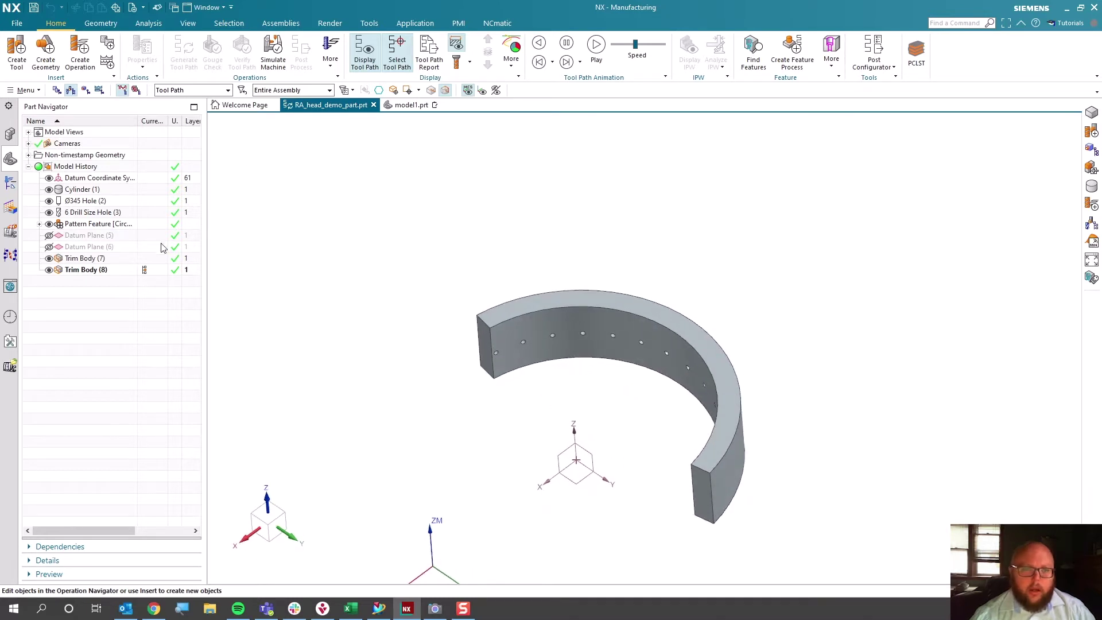
{"action": "left_click", "coordinate": [10, 184]}
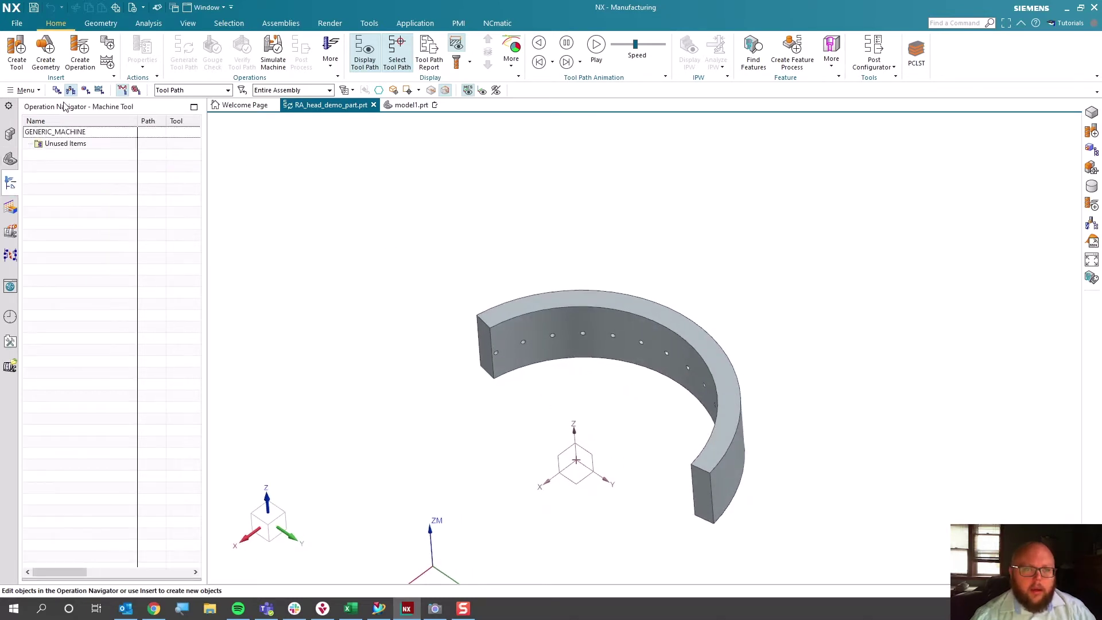
- Retrieve the 6 mm Drilling tool ra_demo_tool from the library and preview RA_DEMO_TOOL
{"action": "left_click", "coordinate": [17, 51]}
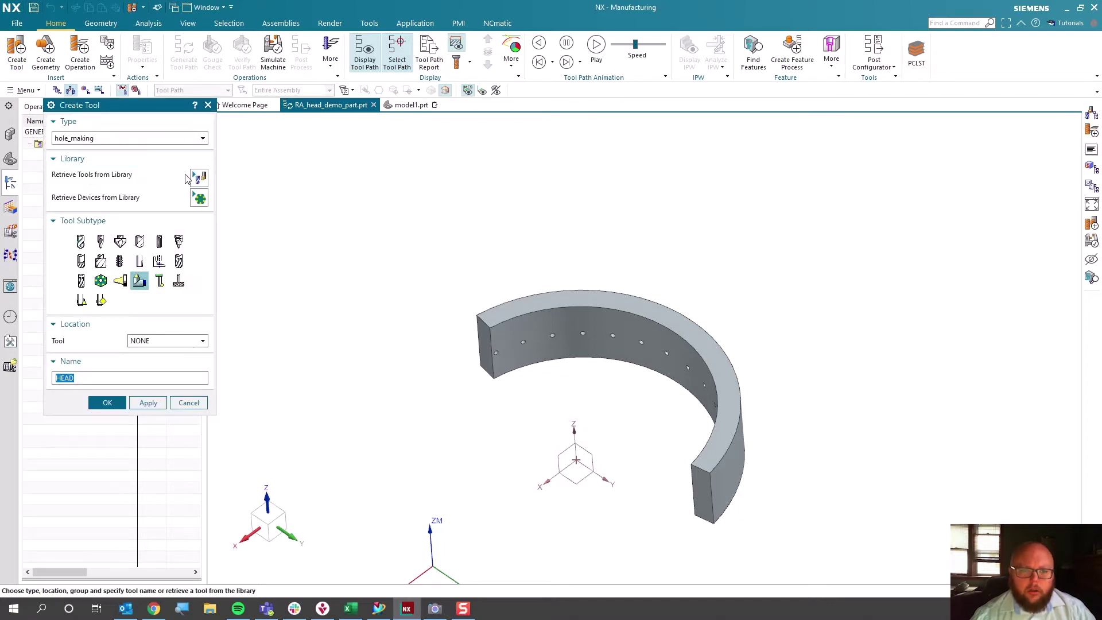
{"action": "left_click", "coordinate": [200, 178]}
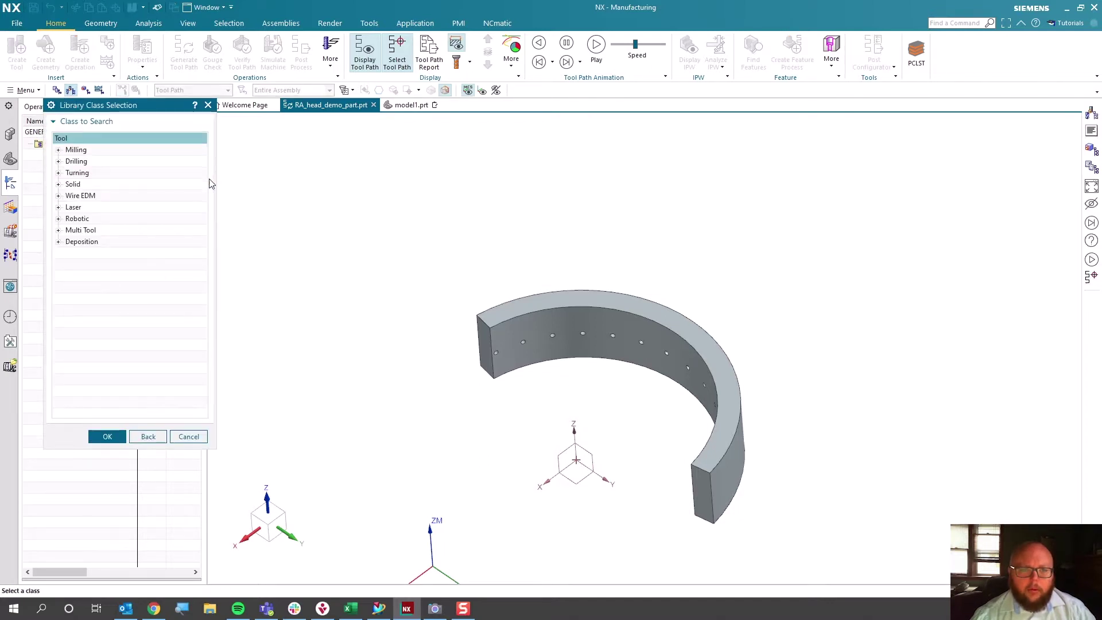
{"action": "left_click", "coordinate": [70, 163]}
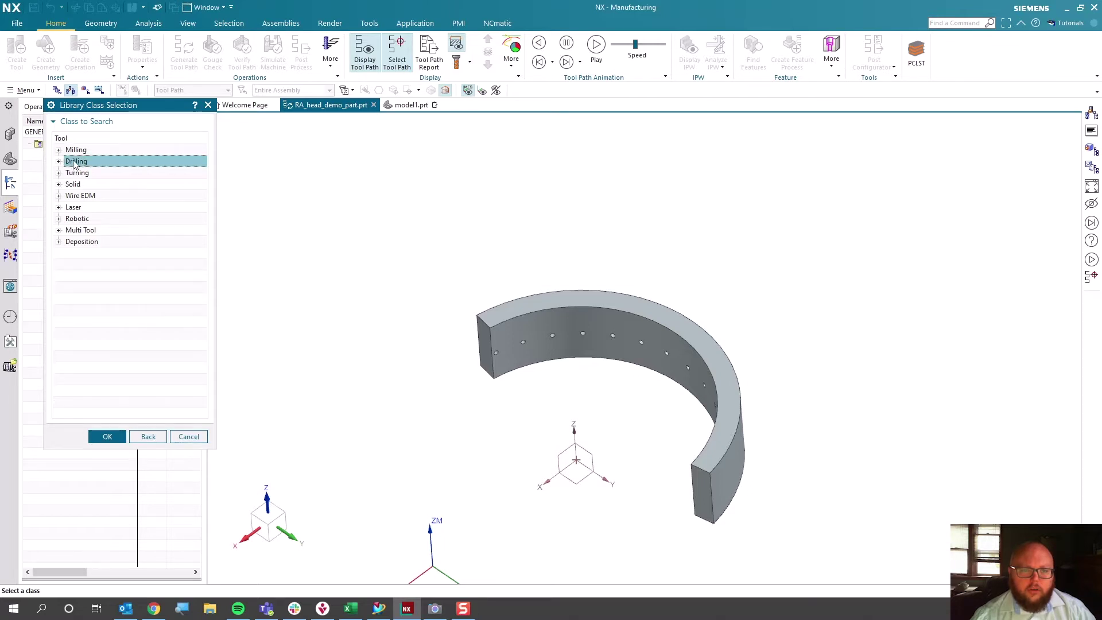
{"action": "double_click", "coordinate": [73, 163]}
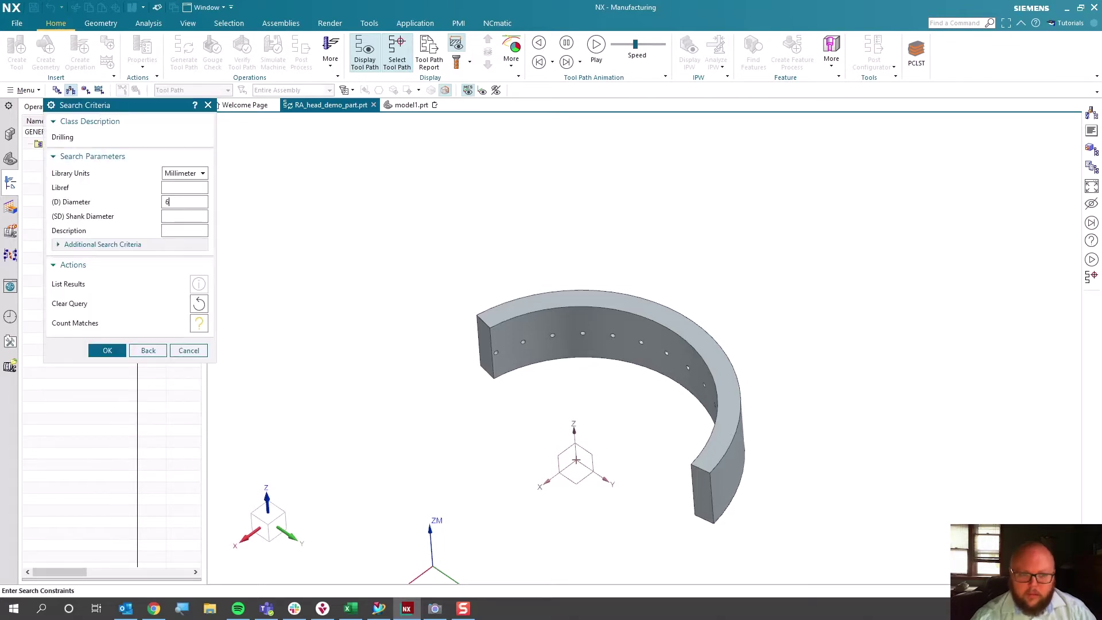
{"action": "left_click", "coordinate": [199, 323]}
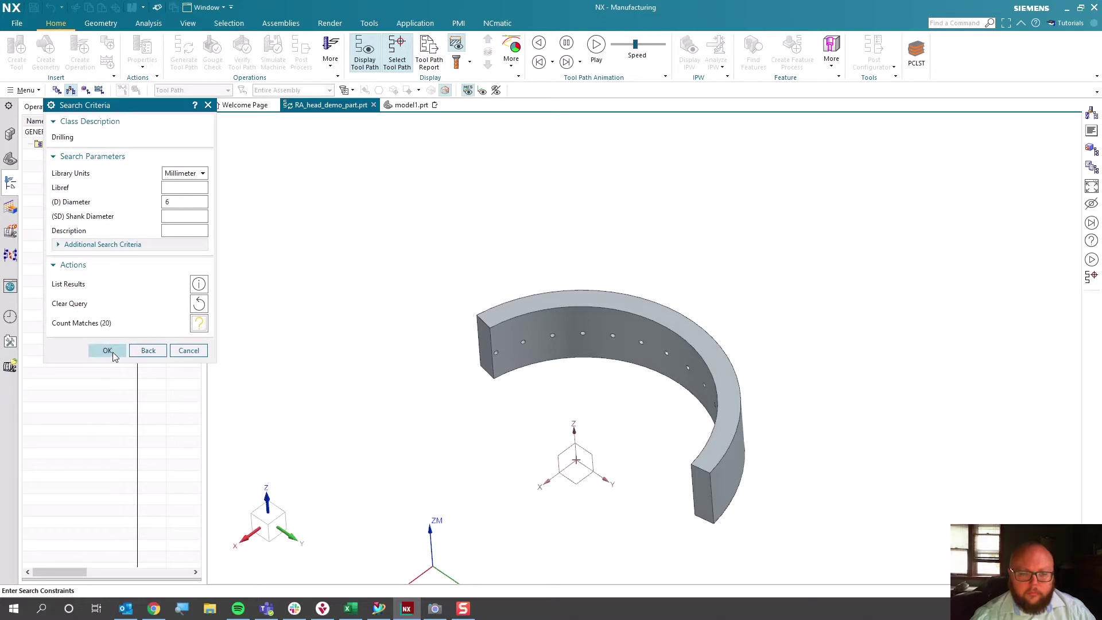
{"action": "left_click", "coordinate": [109, 351]}
{"action": "left_click", "coordinate": [65, 197]}
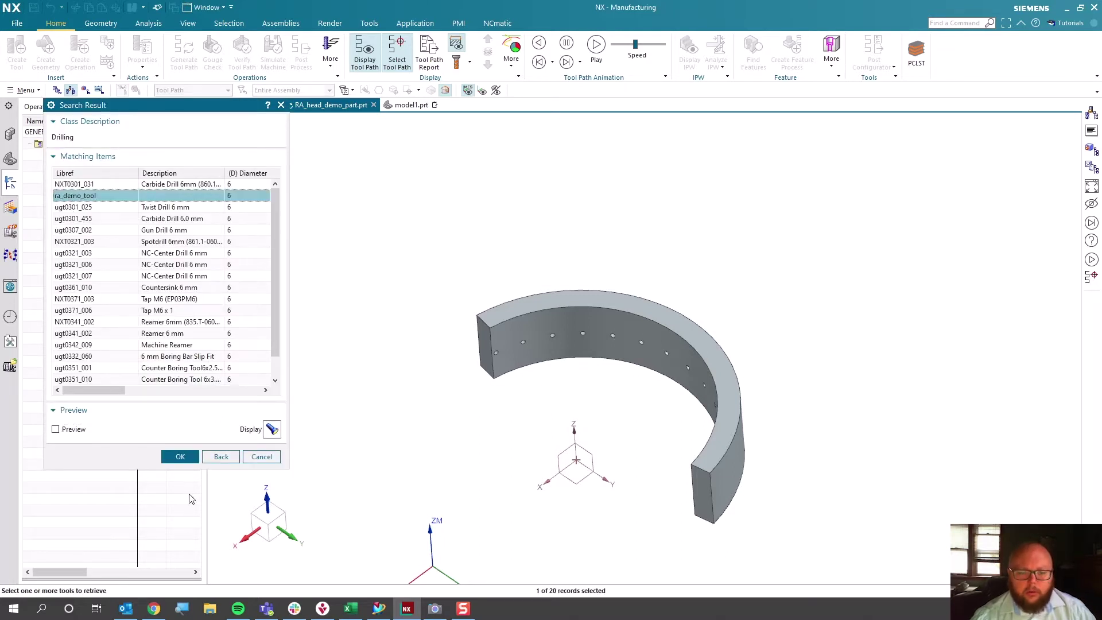
{"action": "left_click", "coordinate": [180, 457]}
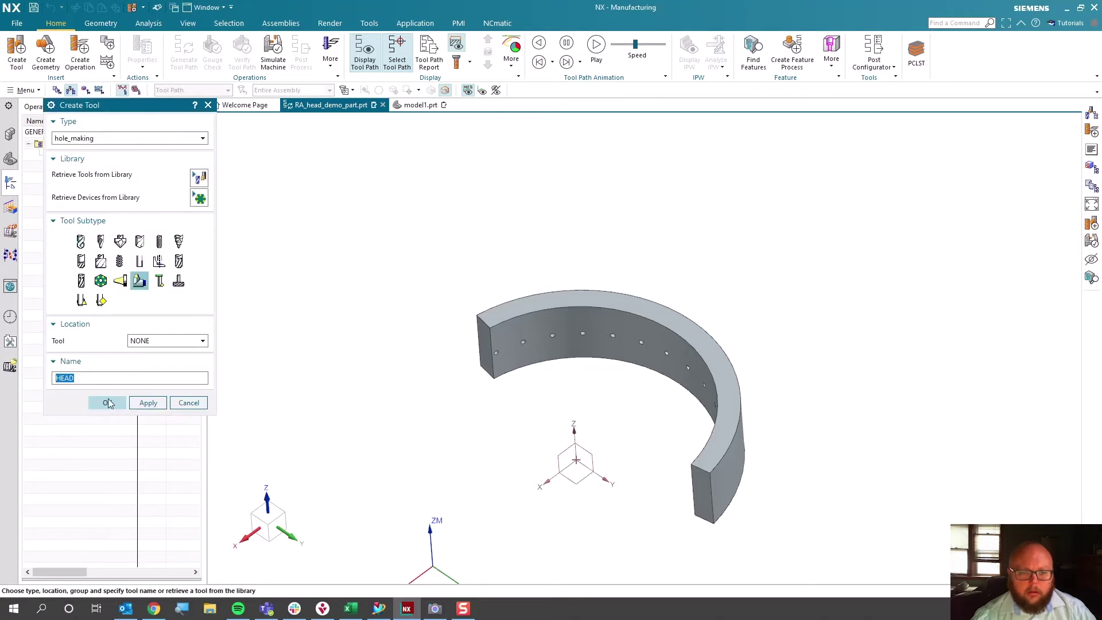
{"action": "left_click", "coordinate": [189, 402]}
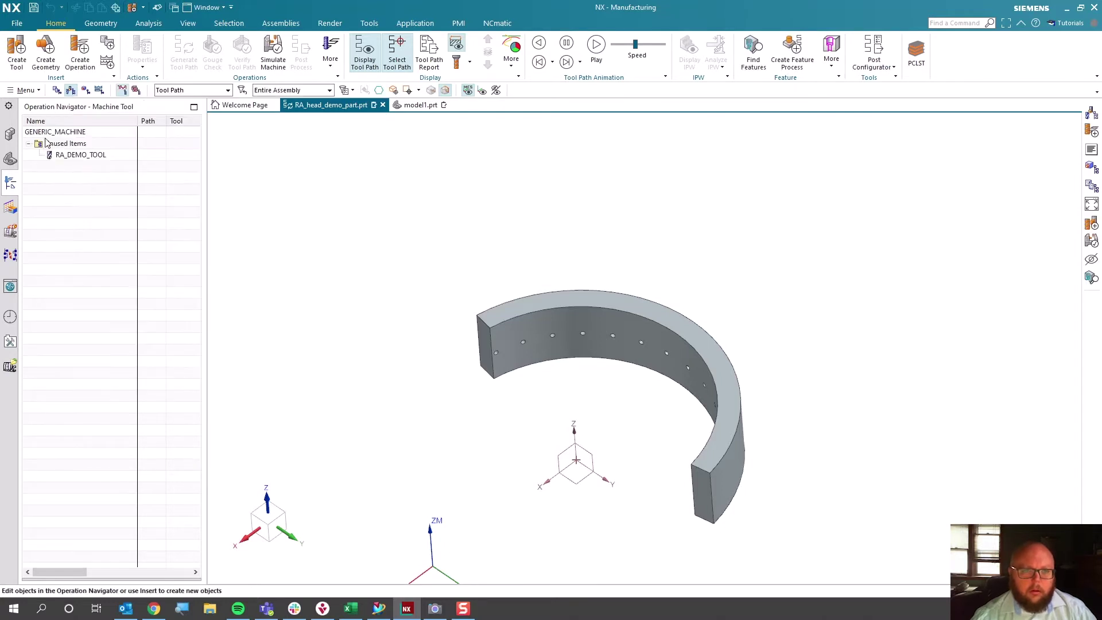
{"action": "left_click", "coordinate": [81, 154]}
{"action": "middle_click_drag", "start_coordinate": [644, 261], "coordinate": [650, 424]}
{"action": "key", "text": "ctrl+f"}
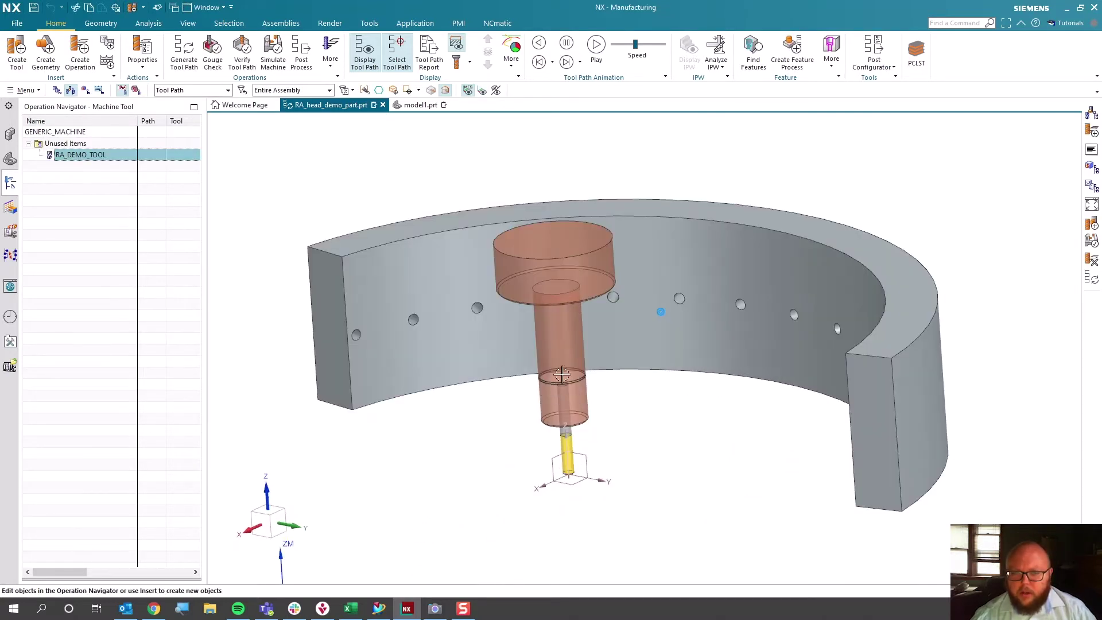
{"action": "double_click", "coordinate": [92, 155]}
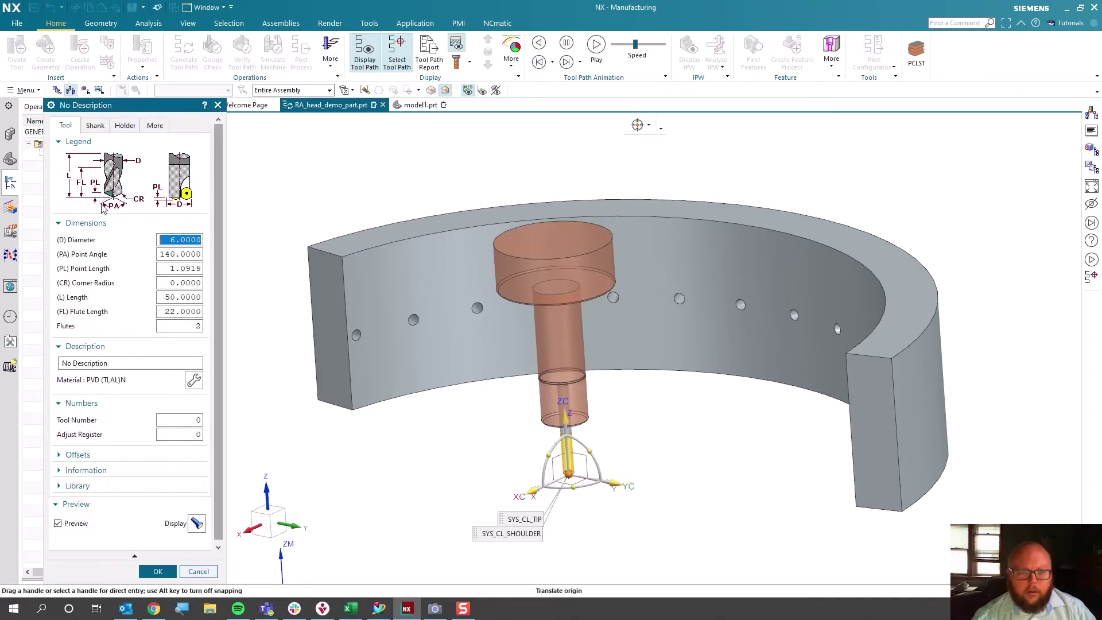
{"action": "left_click", "coordinate": [125, 125]}
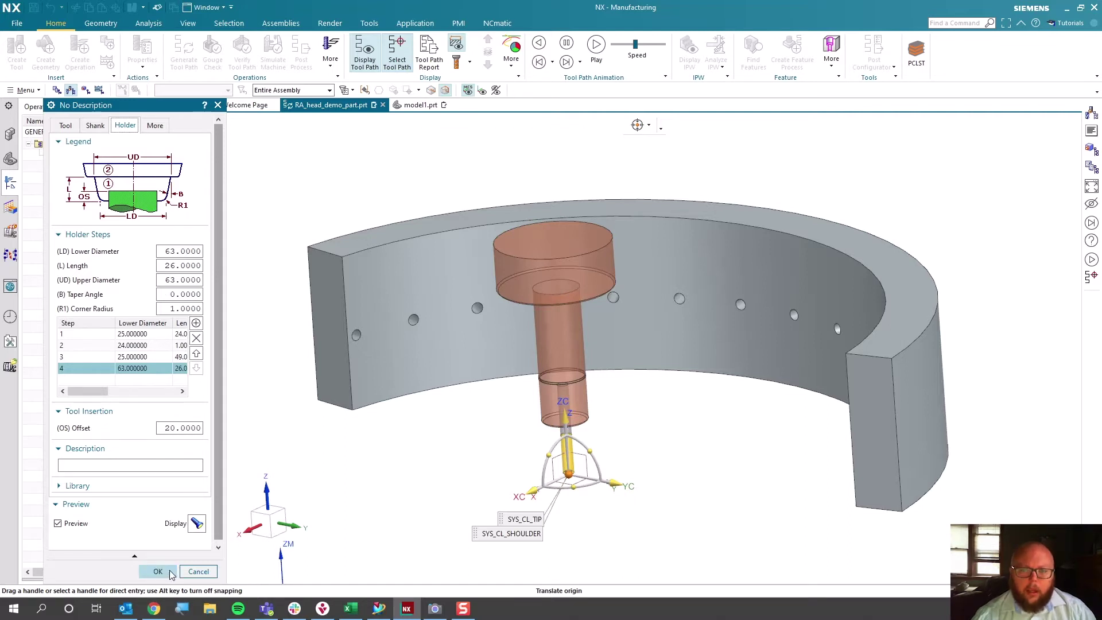
{"action": "left_click", "coordinate": [158, 572]}
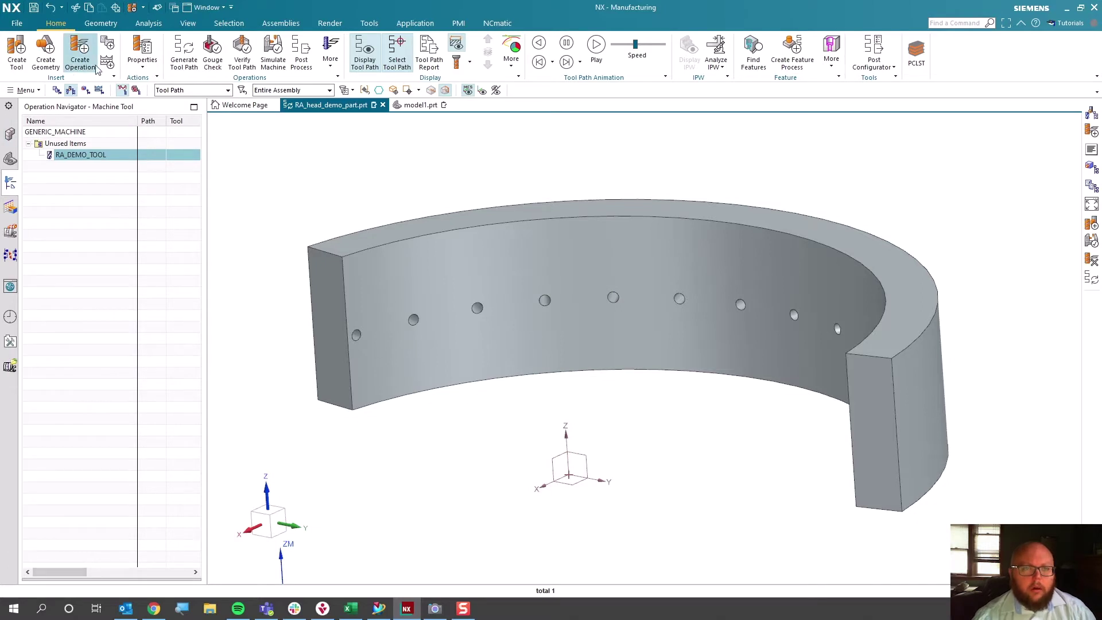
- Create a hole_making Drilling operation using RA_DEMO_TOOL, named RA_DEMO
{"action": "left_click", "coordinate": [80, 51]}
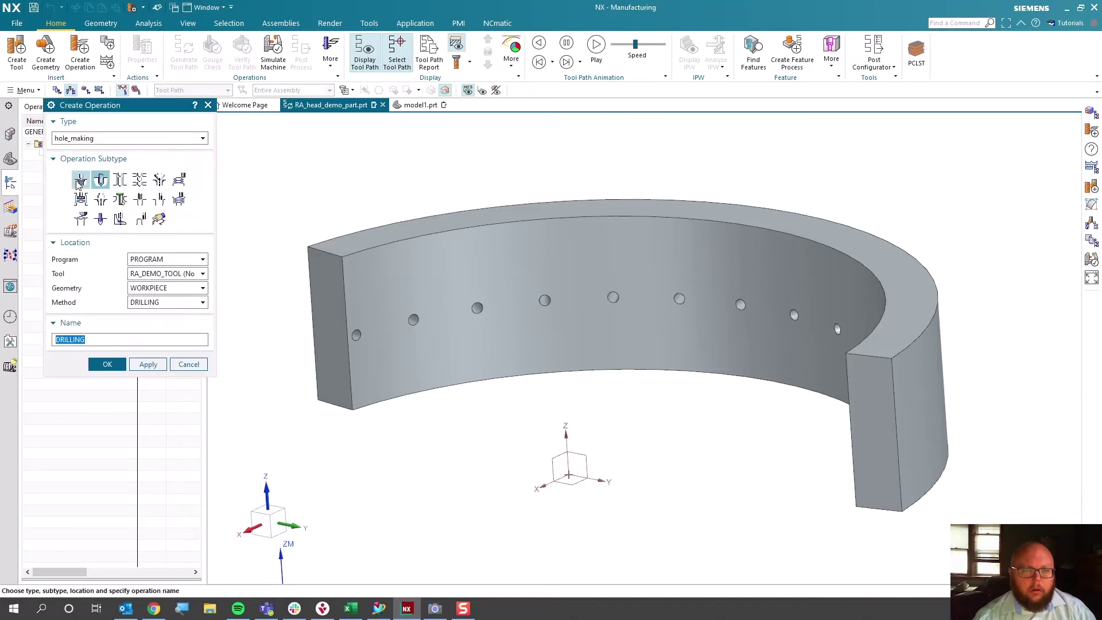
{"action": "left_click", "coordinate": [81, 180]}
{"action": "left_click", "coordinate": [100, 180]}
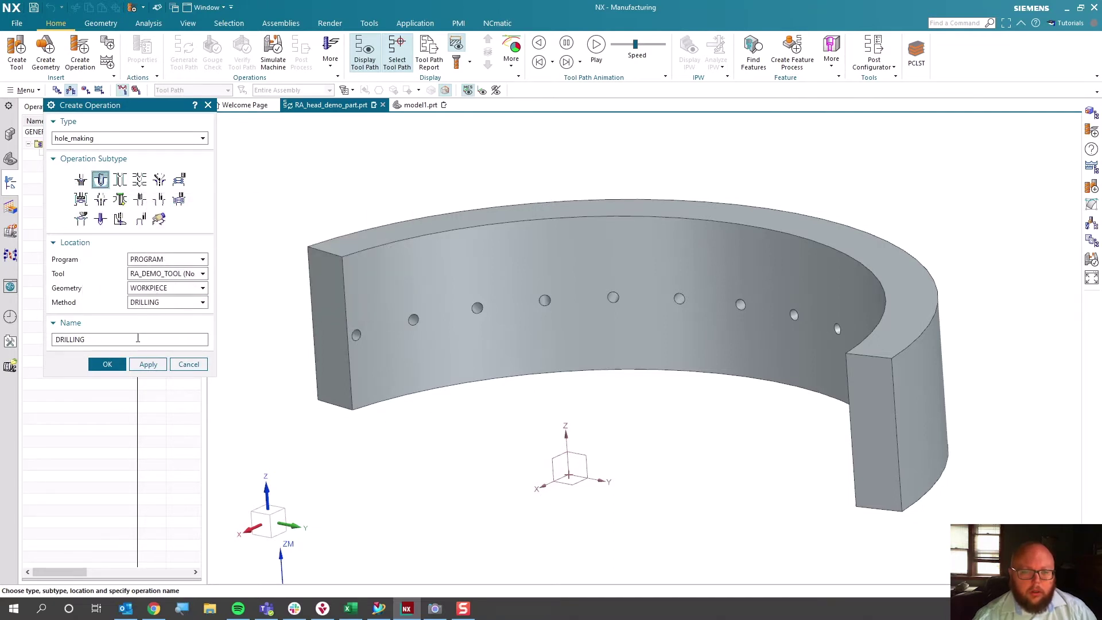
{"action": "left_click", "coordinate": [109, 365]}
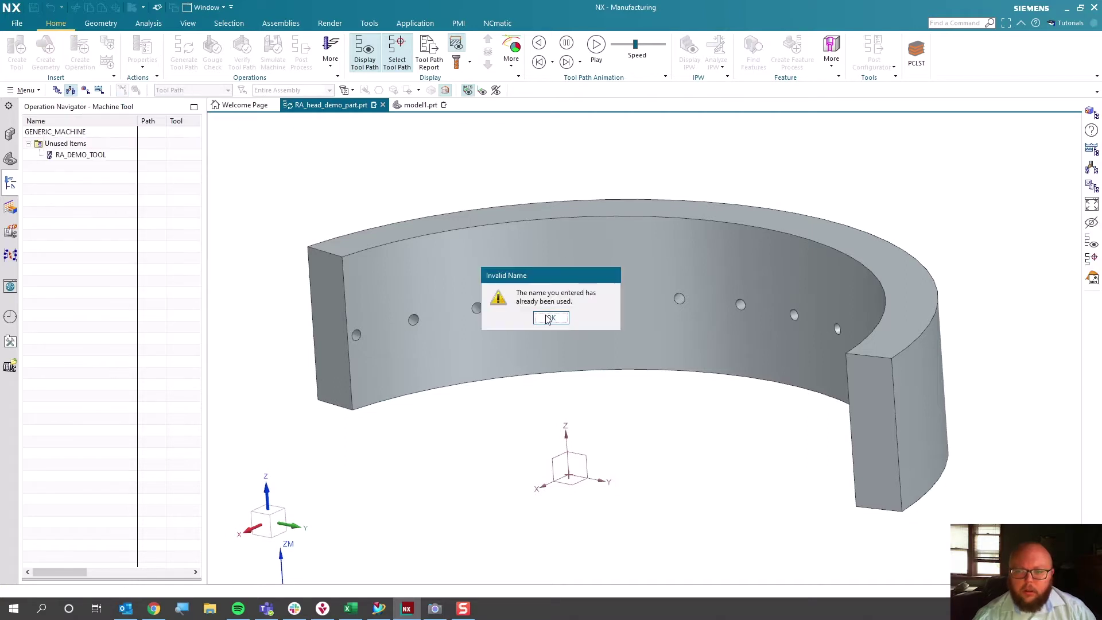
{"action": "left_click", "coordinate": [550, 319]}
{"action": "type", "text": "RA_demo"}
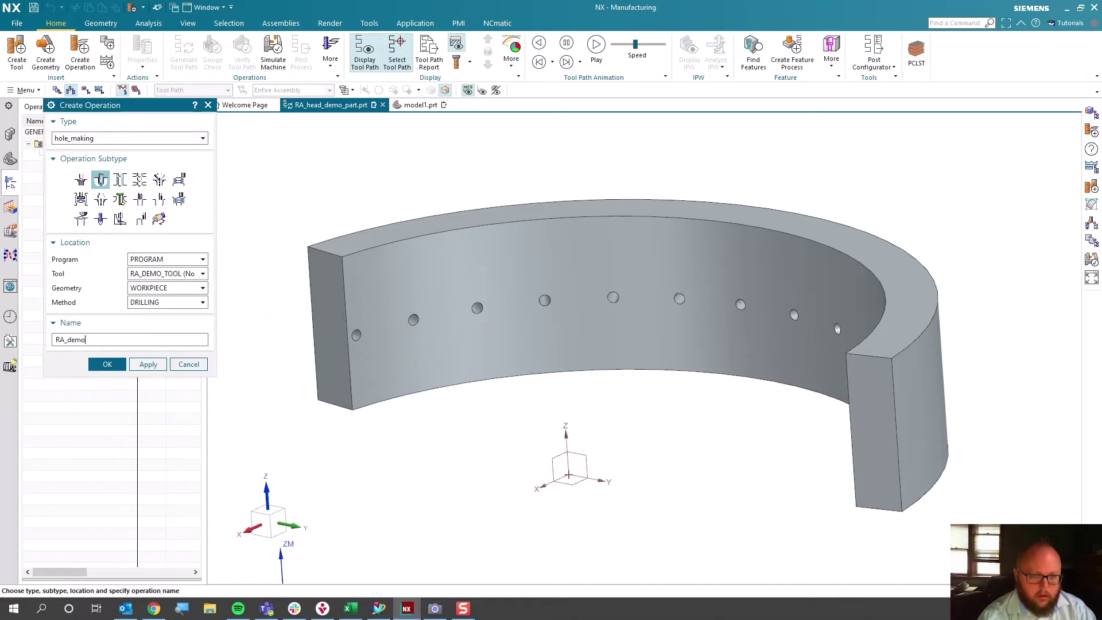
{"action": "key", "text": "Return"}
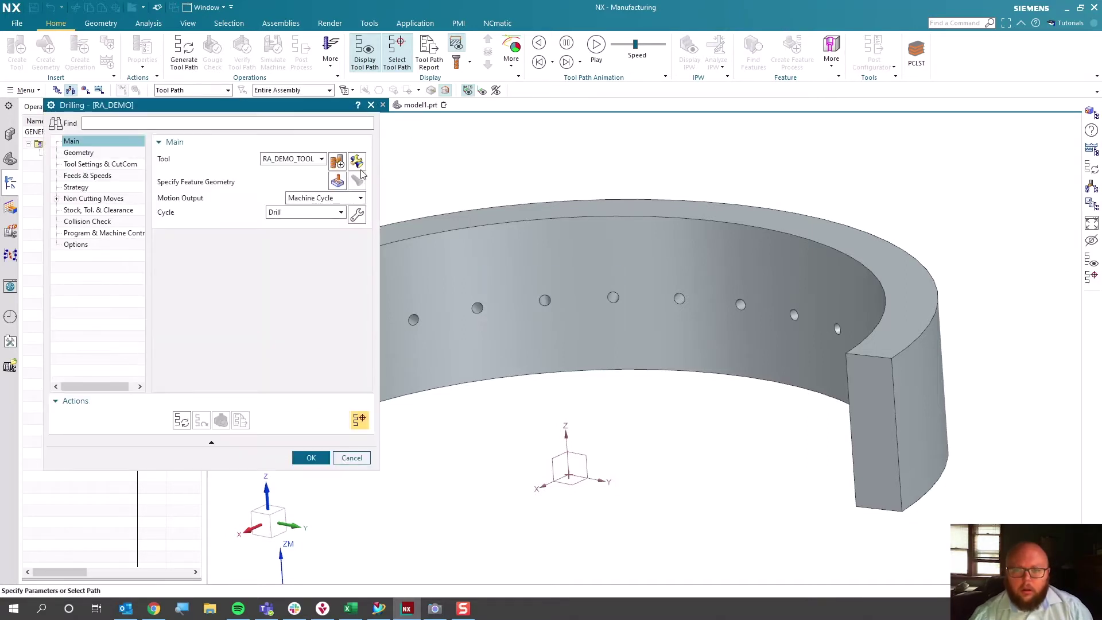
- Pick the first six holes along the ring's inner wall as feature geometry
{"action": "left_click", "coordinate": [338, 182]}
{"action": "middle_click_drag", "start_coordinate": [709, 406], "coordinate": [936, 389]}
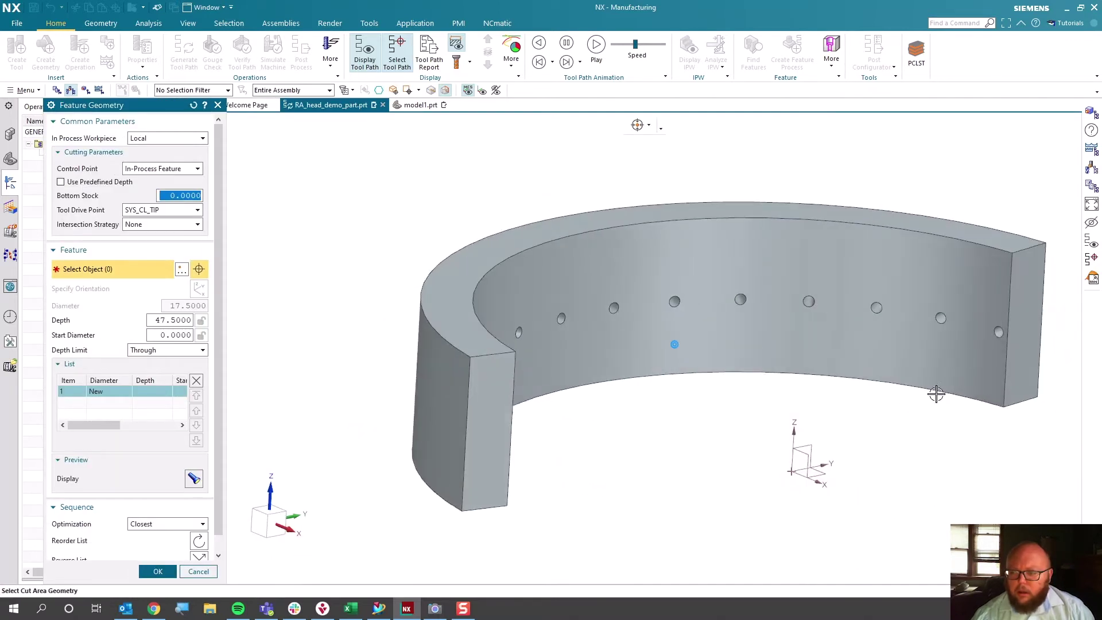
{"action": "left_click", "coordinate": [1005, 334]}
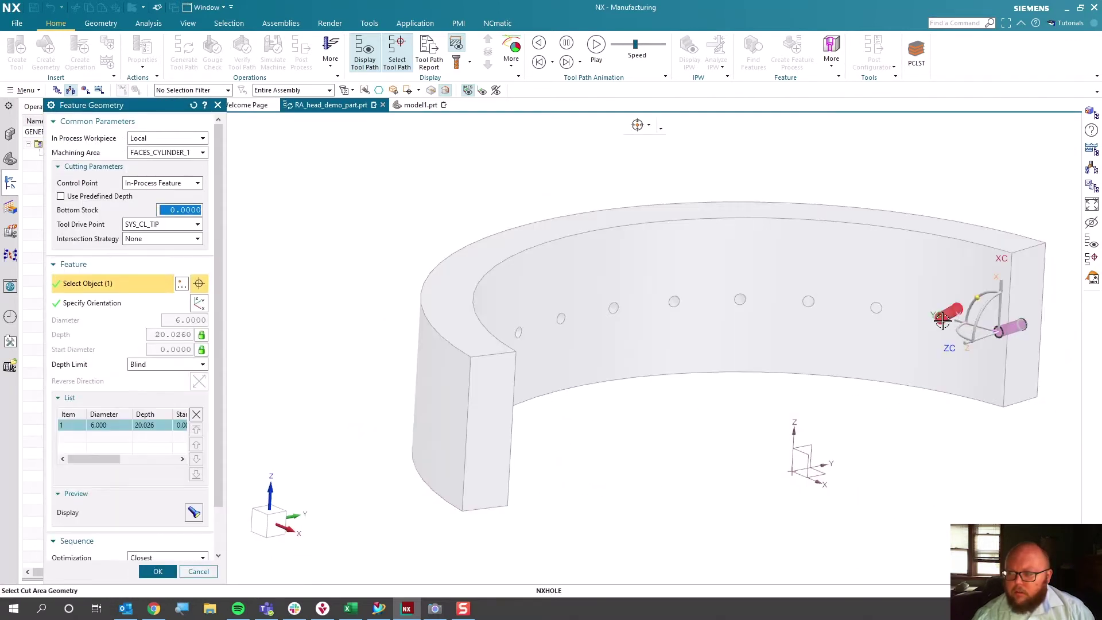
{"action": "left_click", "coordinate": [877, 308]}
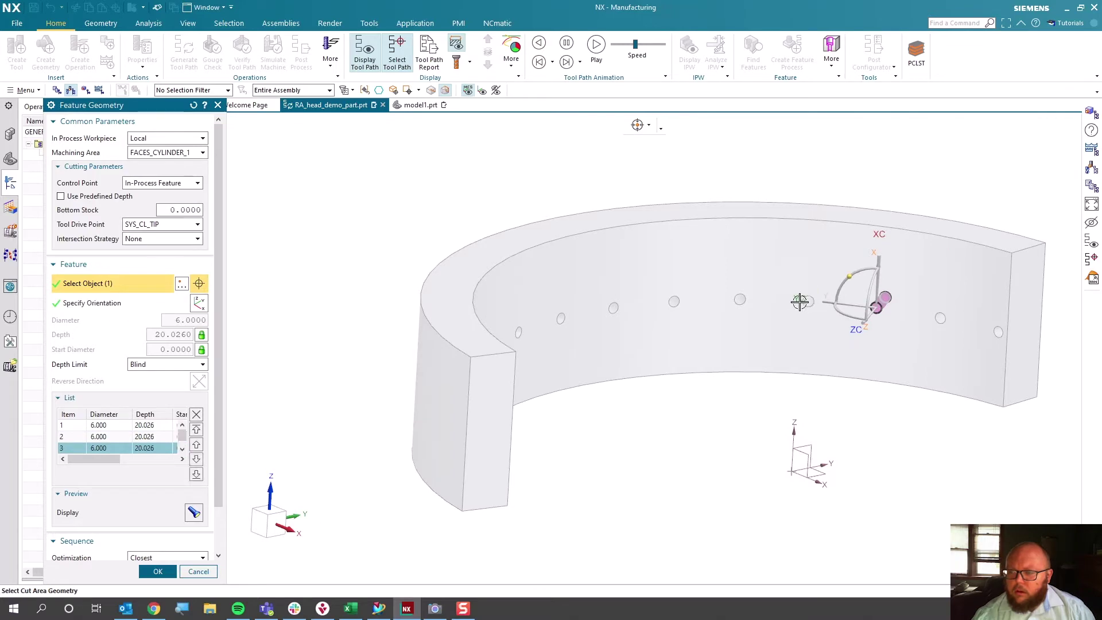
{"action": "left_click", "coordinate": [808, 301]}
{"action": "left_click", "coordinate": [735, 297]}
{"action": "left_click", "coordinate": [674, 302]}
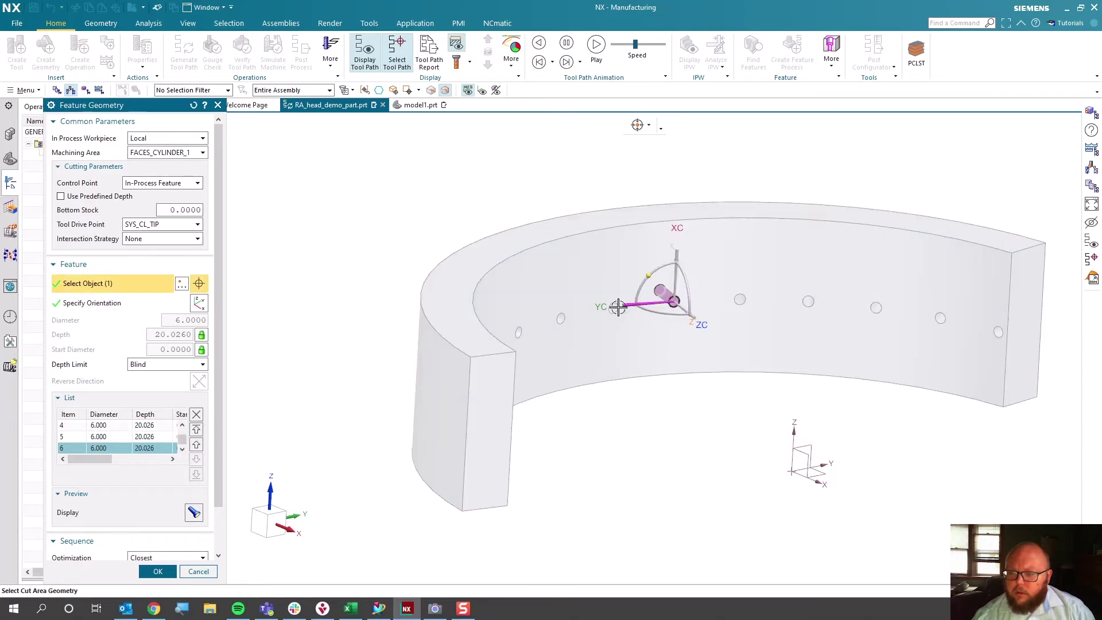
{"action": "left_click", "coordinate": [615, 309]}
- Add the remaining ring holes to reach all 14, then confirm the hole geometry
{"action": "middle_click_drag", "start_coordinate": [614, 308], "coordinate": [672, 343]}
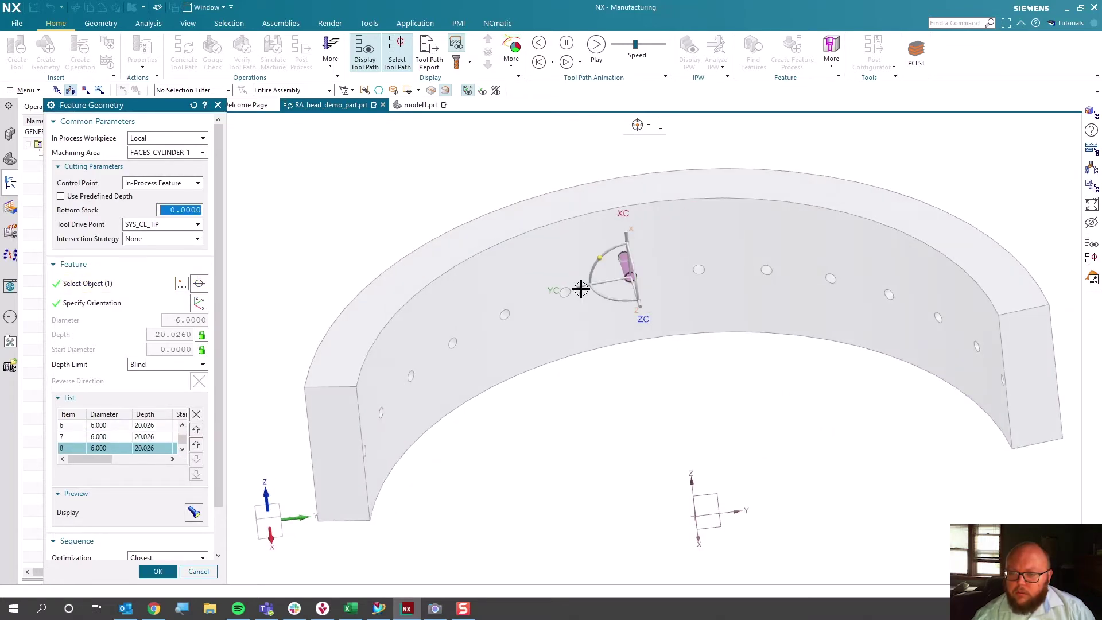
{"action": "left_click", "coordinate": [569, 294]}
{"action": "left_click", "coordinate": [504, 314]}
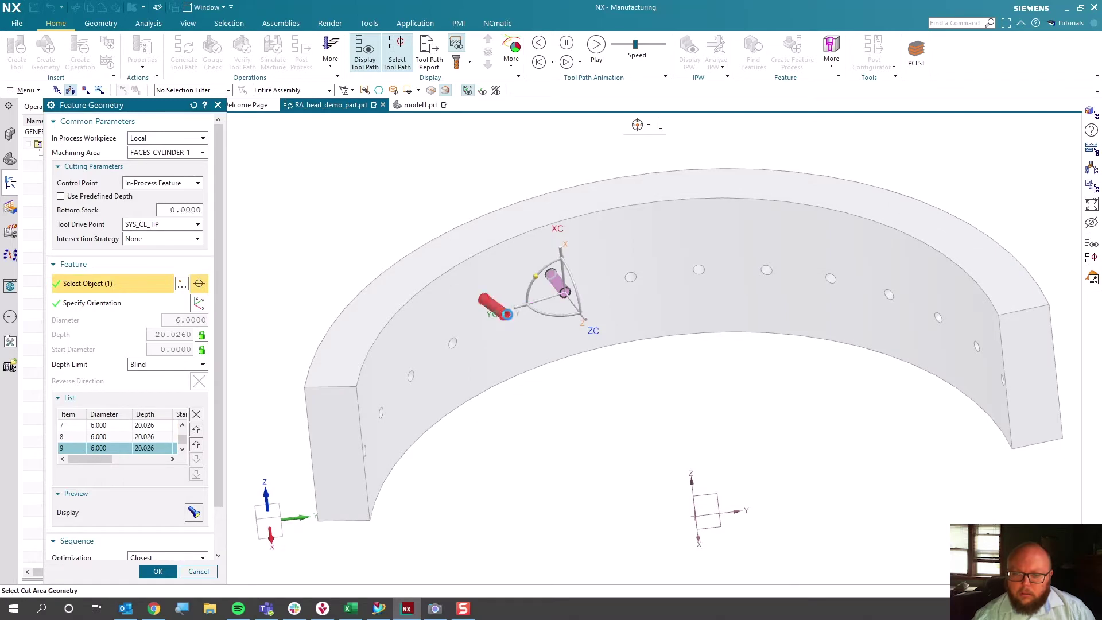
{"action": "left_click", "coordinate": [454, 341]}
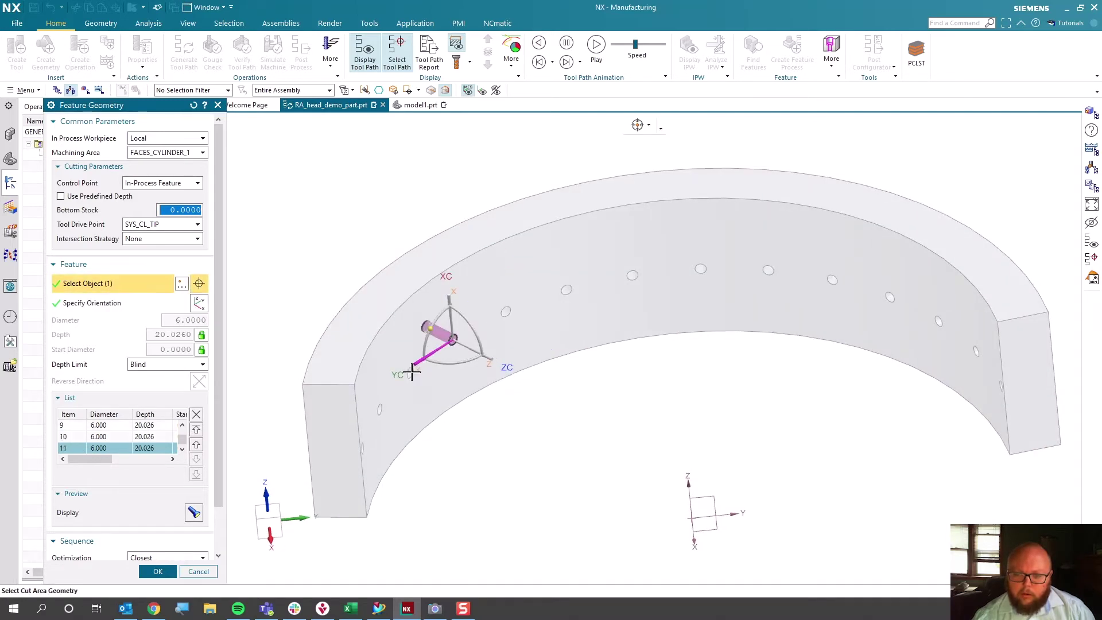
{"action": "left_click", "coordinate": [408, 373]}
{"action": "left_click", "coordinate": [408, 372]}
{"action": "middle_click_drag", "start_coordinate": [408, 372], "coordinate": [431, 388]}
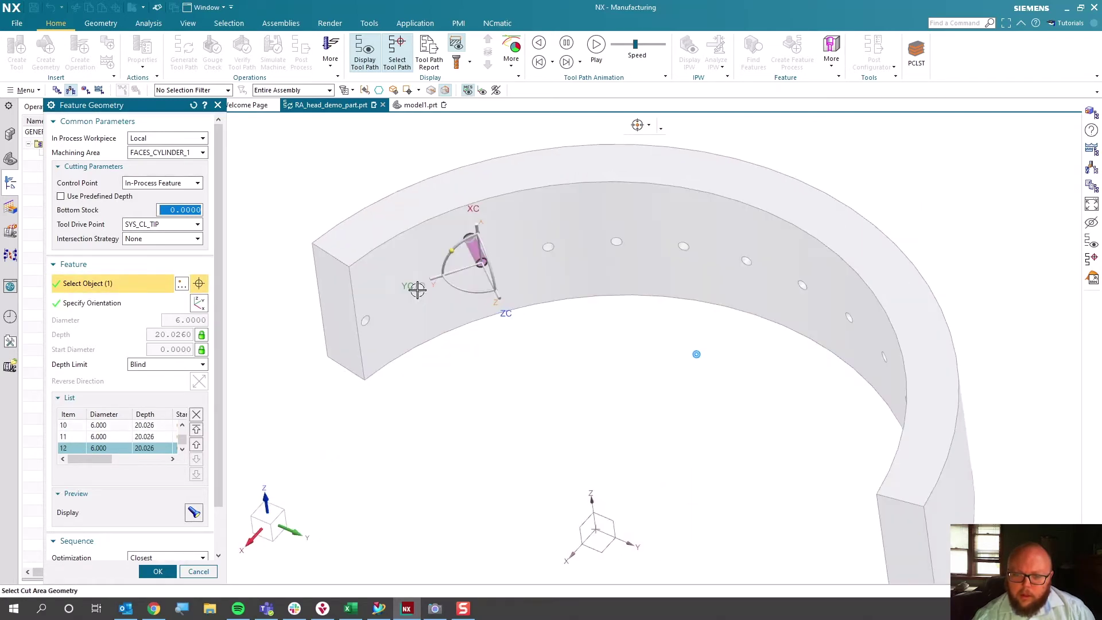
{"action": "left_click", "coordinate": [377, 319]}
{"action": "left_click", "coordinate": [370, 320]}
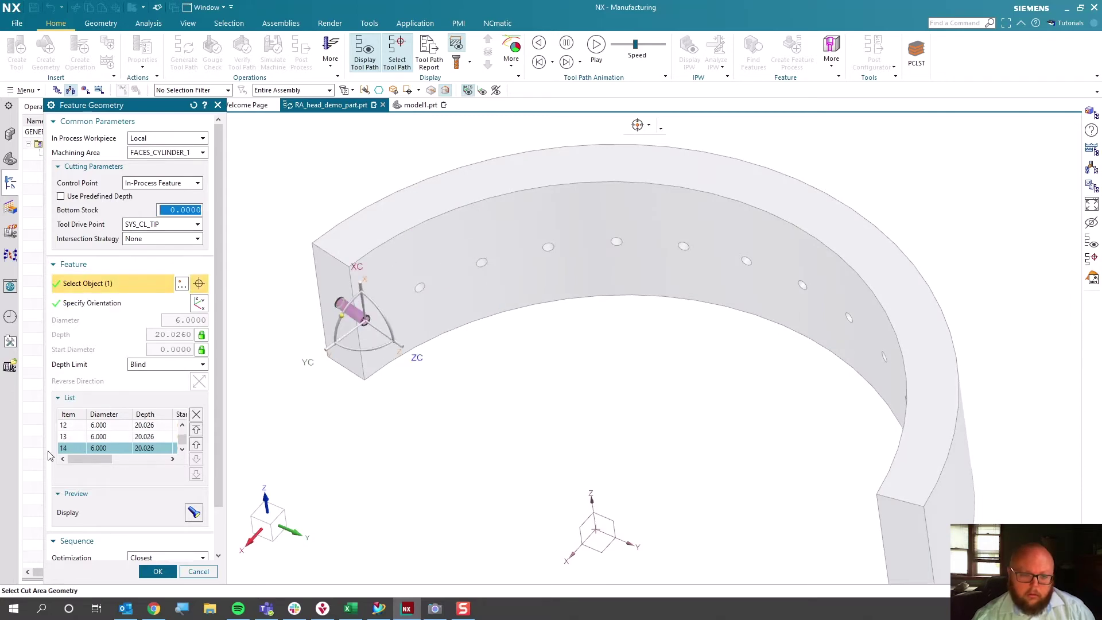
{"action": "middle_click_drag", "start_coordinate": [406, 374], "coordinate": [264, 570]}
{"action": "left_click", "coordinate": [158, 572]}
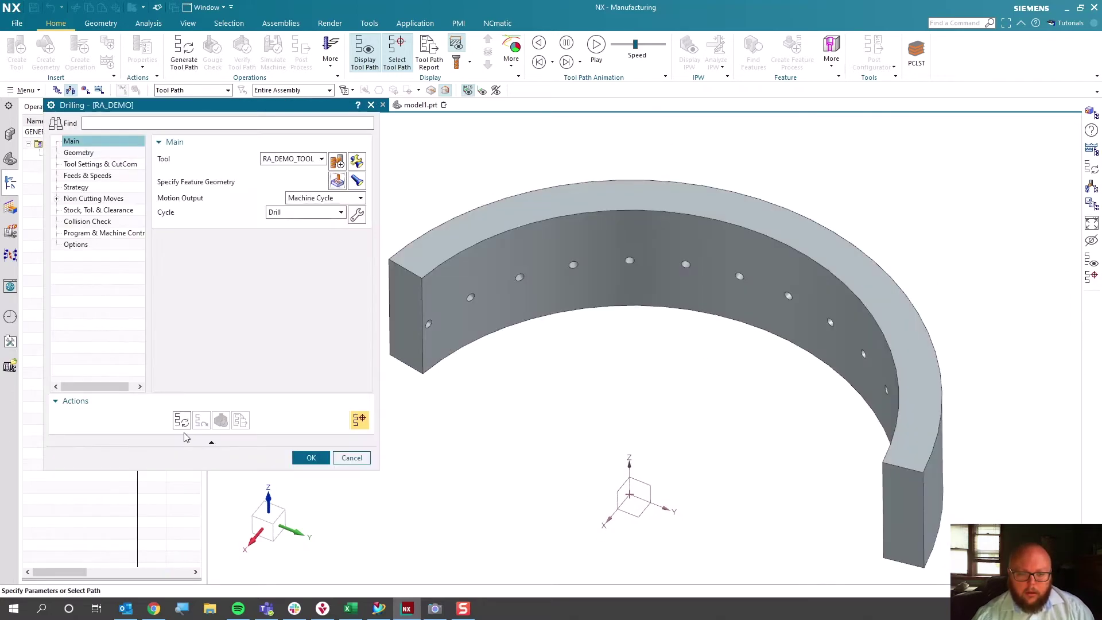
- Generate the initial drilling tool path and review the Non Cutting Moves Transfer/Rapid settings
{"action": "left_click", "coordinate": [182, 420]}
{"action": "middle_click_drag", "start_coordinate": [402, 322], "coordinate": [610, 345]}
{"action": "left_click", "coordinate": [84, 200]}
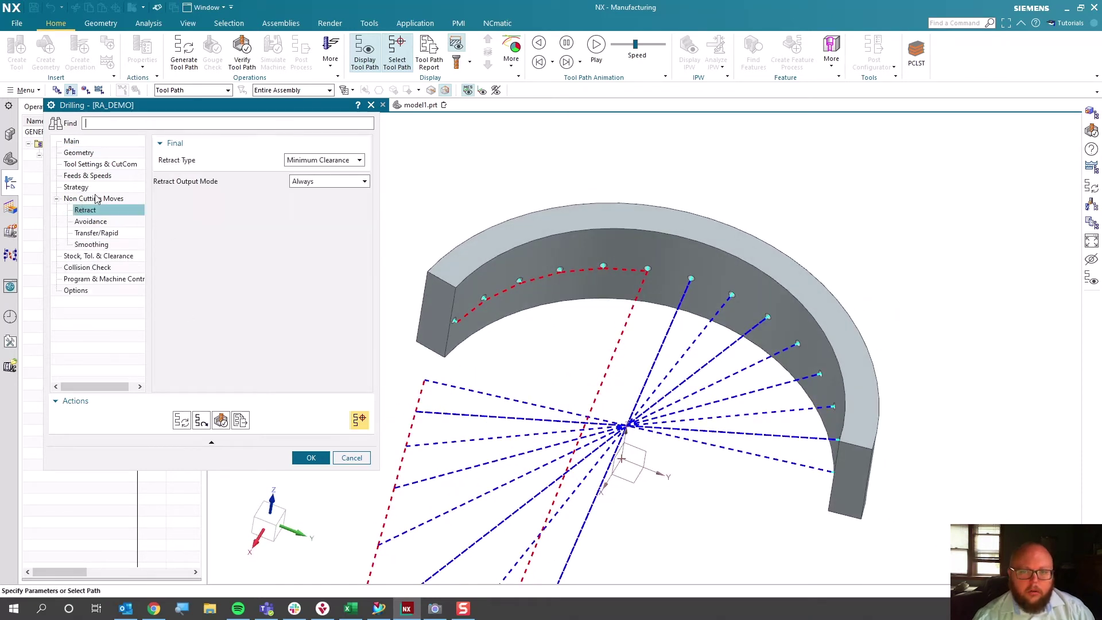
{"action": "left_click", "coordinate": [97, 244]}
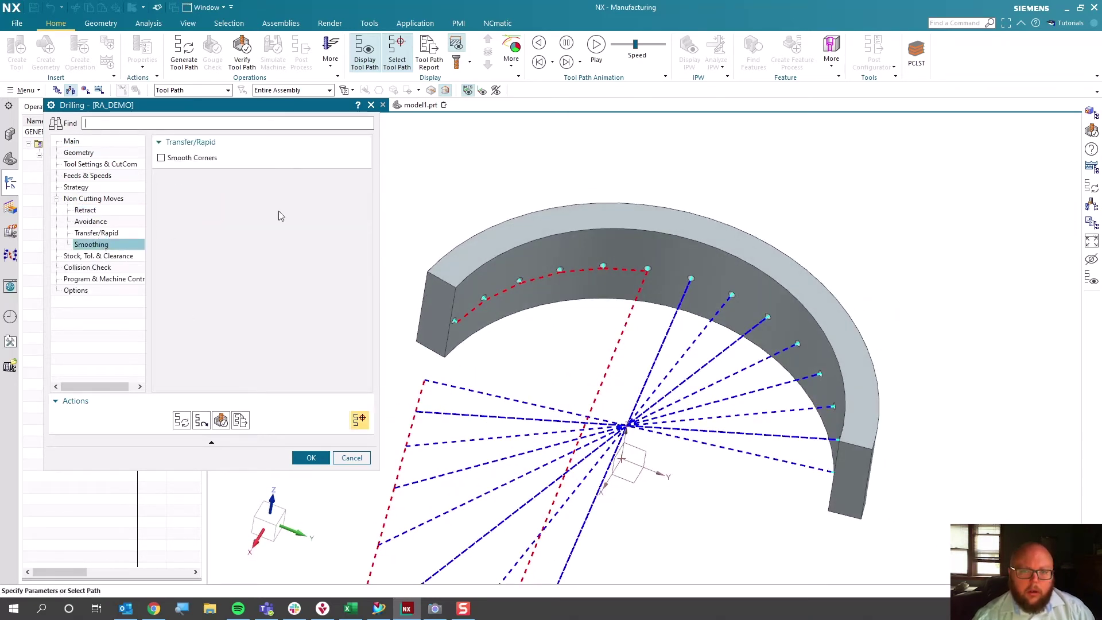
{"action": "left_click", "coordinate": [112, 233]}
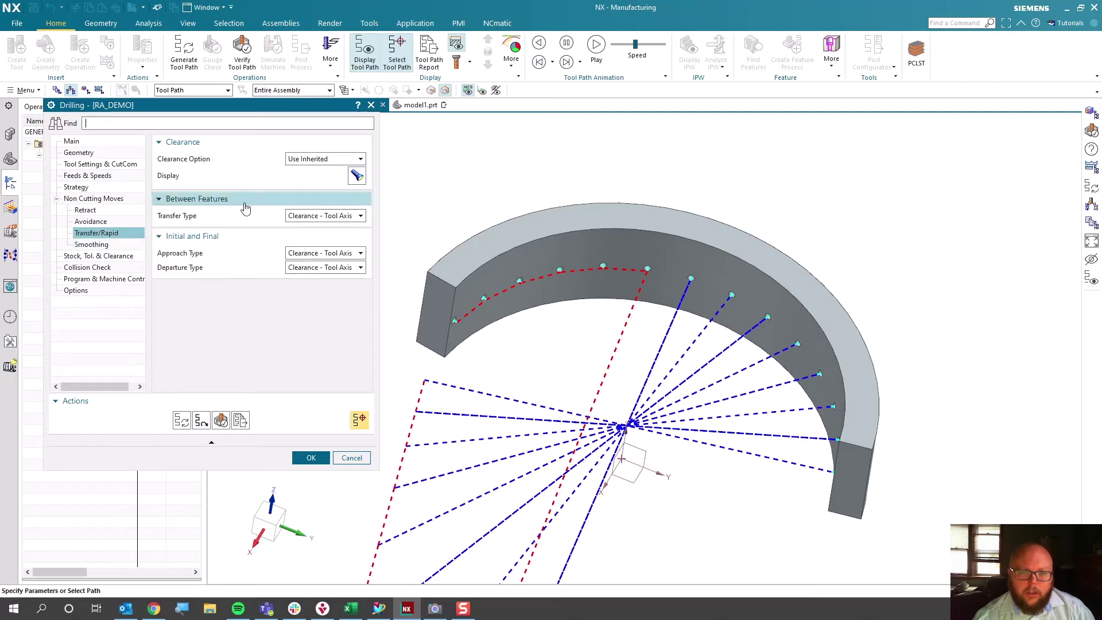
- Set a Cylinder clearance of radius 150 on the ring's bore, then regenerate the path
{"action": "left_click", "coordinate": [344, 217]}
{"action": "left_click", "coordinate": [321, 159]}
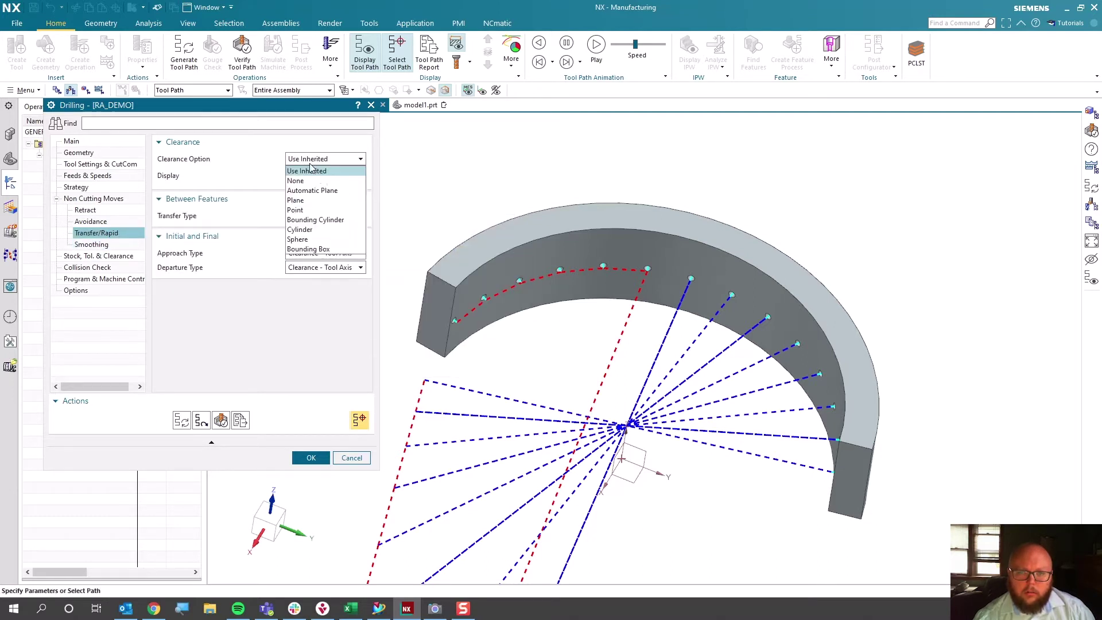
{"action": "left_click", "coordinate": [322, 229]}
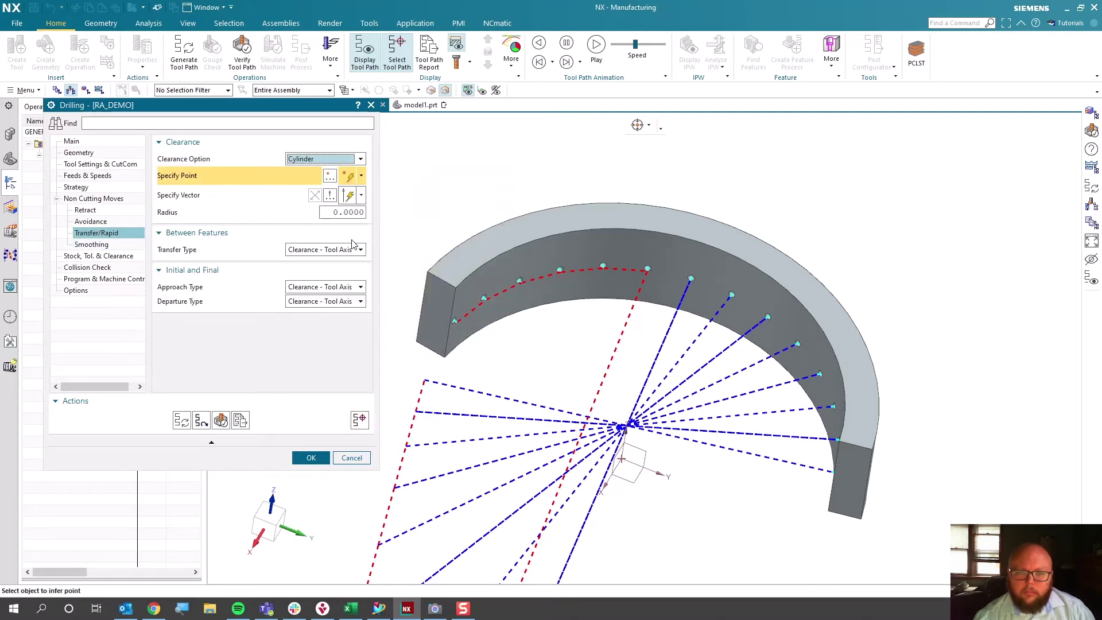
{"action": "double_click", "coordinate": [341, 213]}
{"action": "type", "text": "15"}
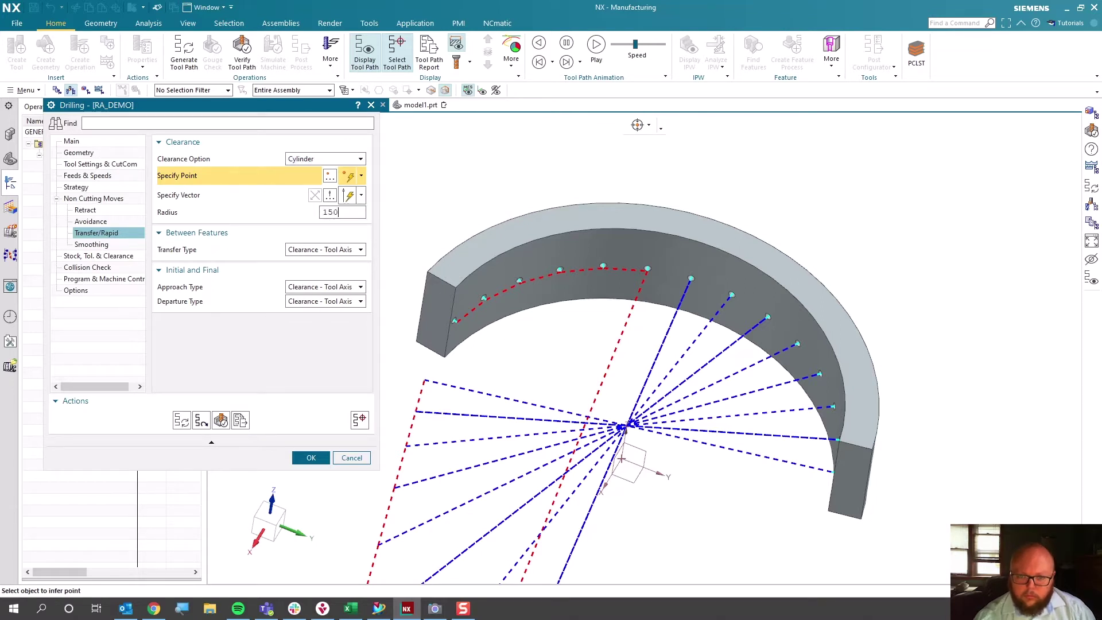
{"action": "type", "text": "0"}
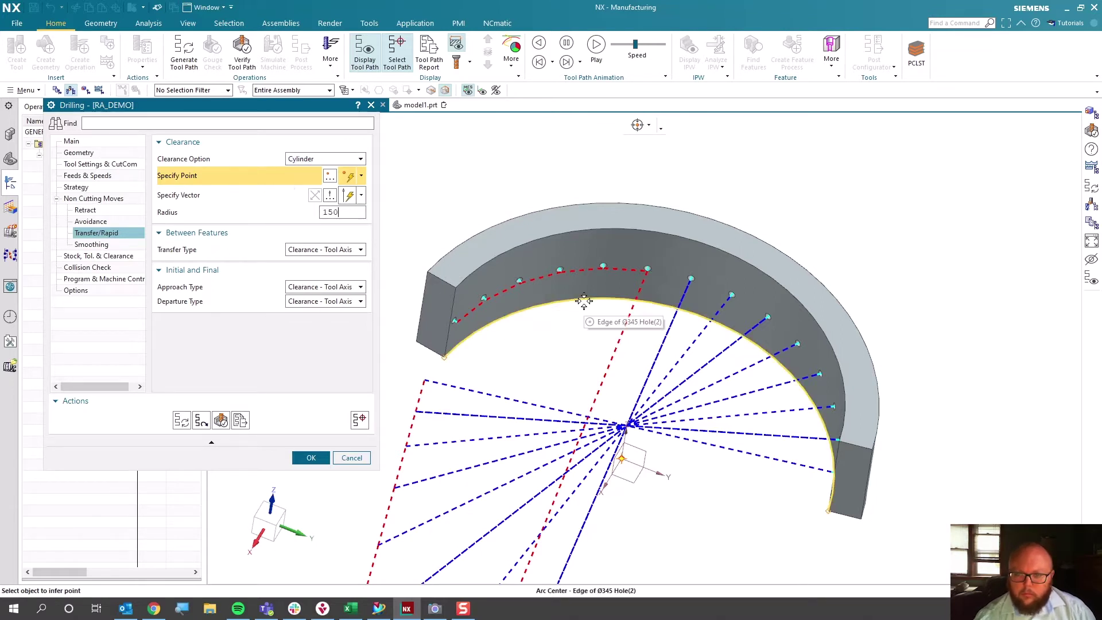
{"action": "left_click", "coordinate": [577, 285]}
{"action": "left_click", "coordinate": [350, 195]}
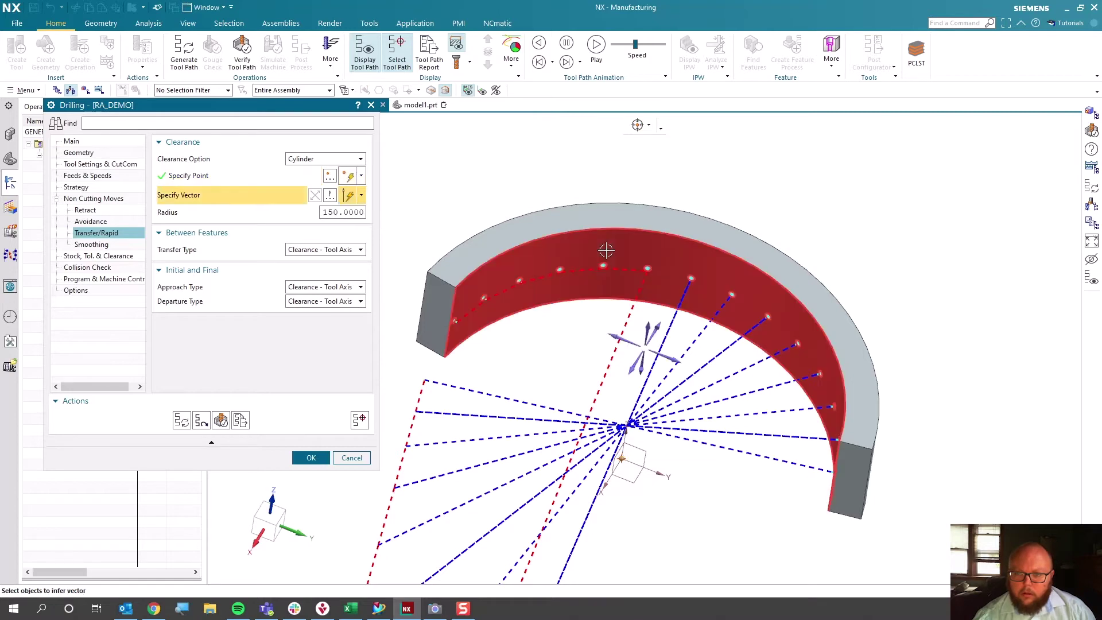
{"action": "left_click", "coordinate": [181, 419]}
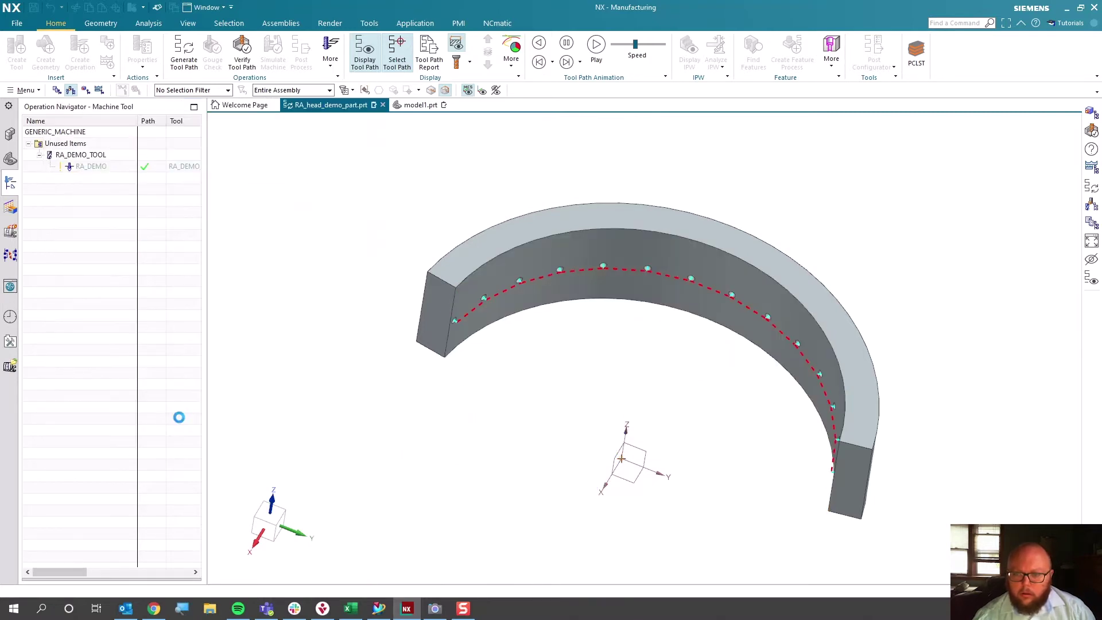
- Step through four drill-point events in Verify Tool Path around the ring, then accept RA_DEMO
{"action": "left_click", "coordinate": [230, 419]}
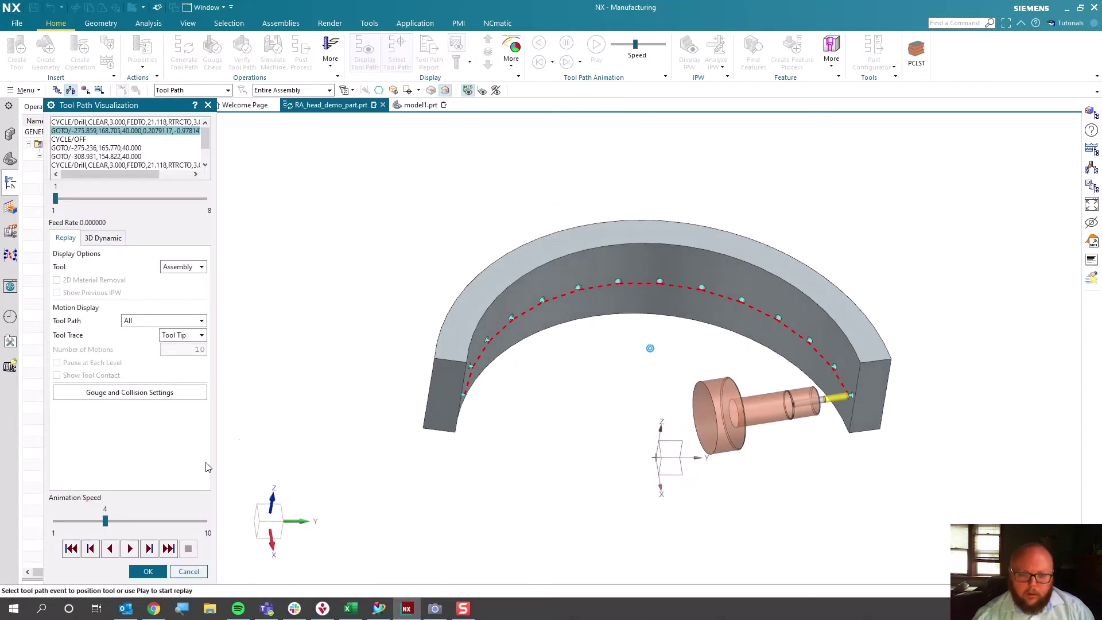
{"action": "left_click", "coordinate": [149, 550]}
{"action": "left_click", "coordinate": [149, 550]}
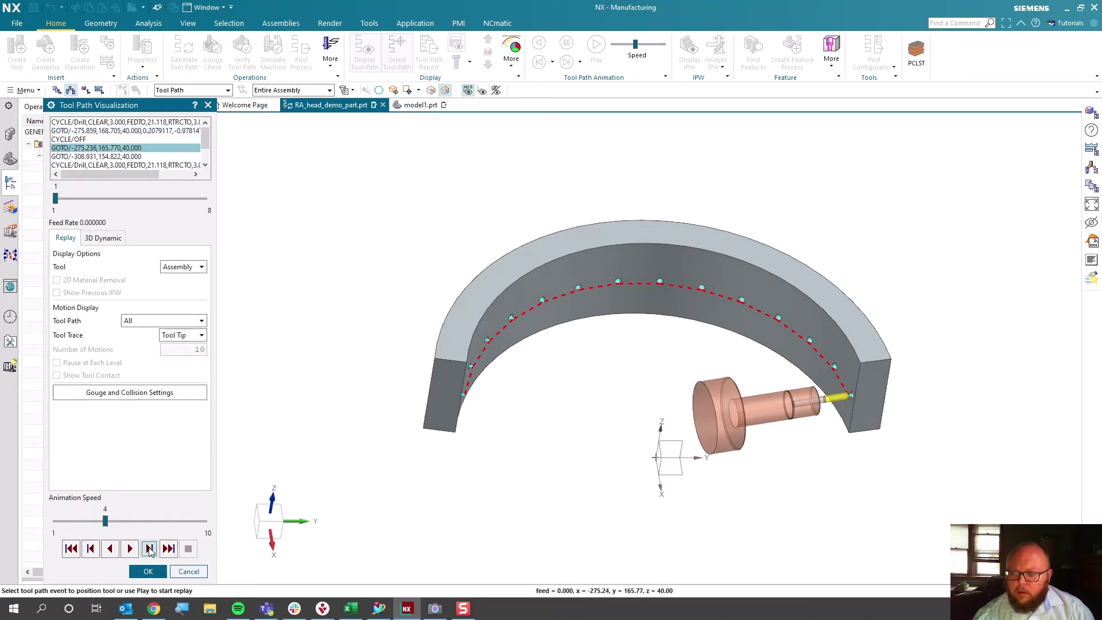
{"action": "left_click", "coordinate": [150, 549]}
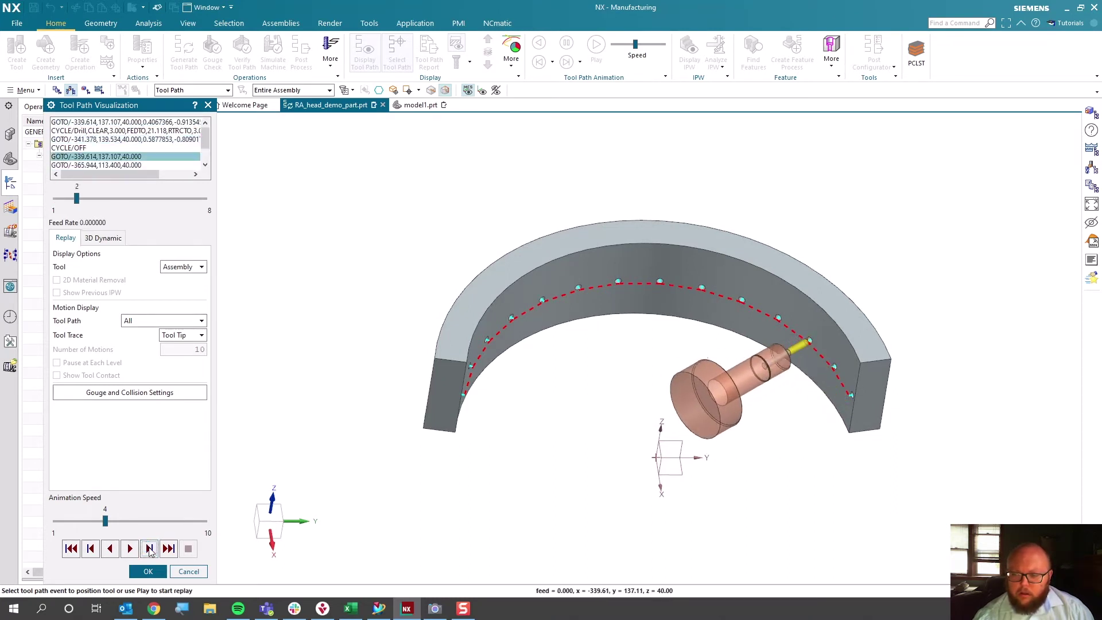
{"action": "left_click", "coordinate": [150, 550]}
{"action": "middle_click_drag", "start_coordinate": [517, 275], "coordinate": [578, 172]}
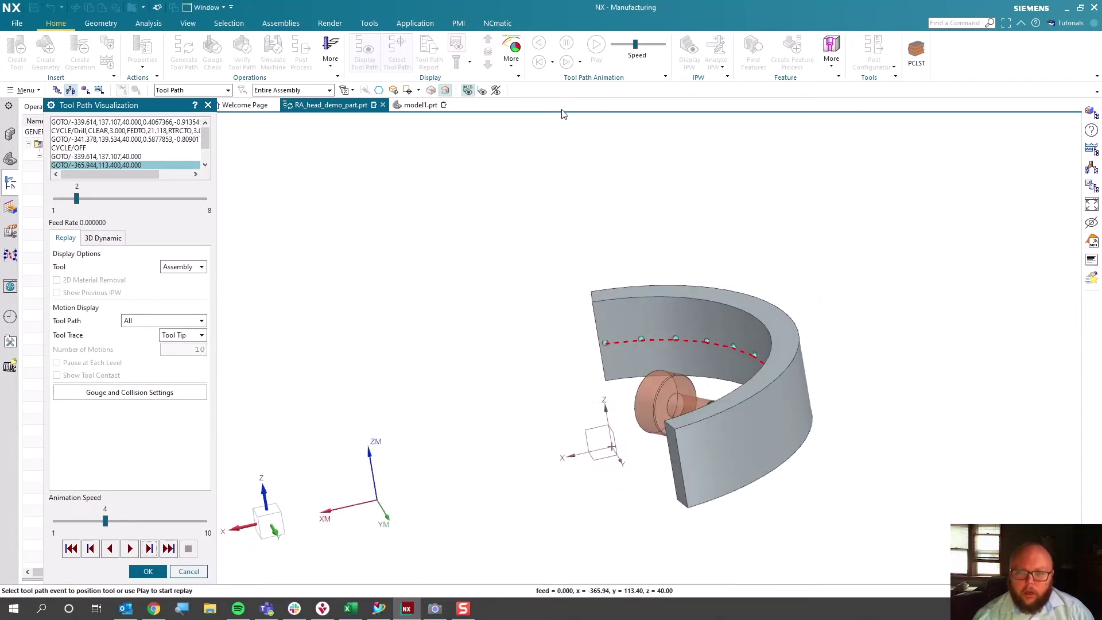
{"action": "middle_click_drag", "start_coordinate": [532, 333], "coordinate": [612, 414]}
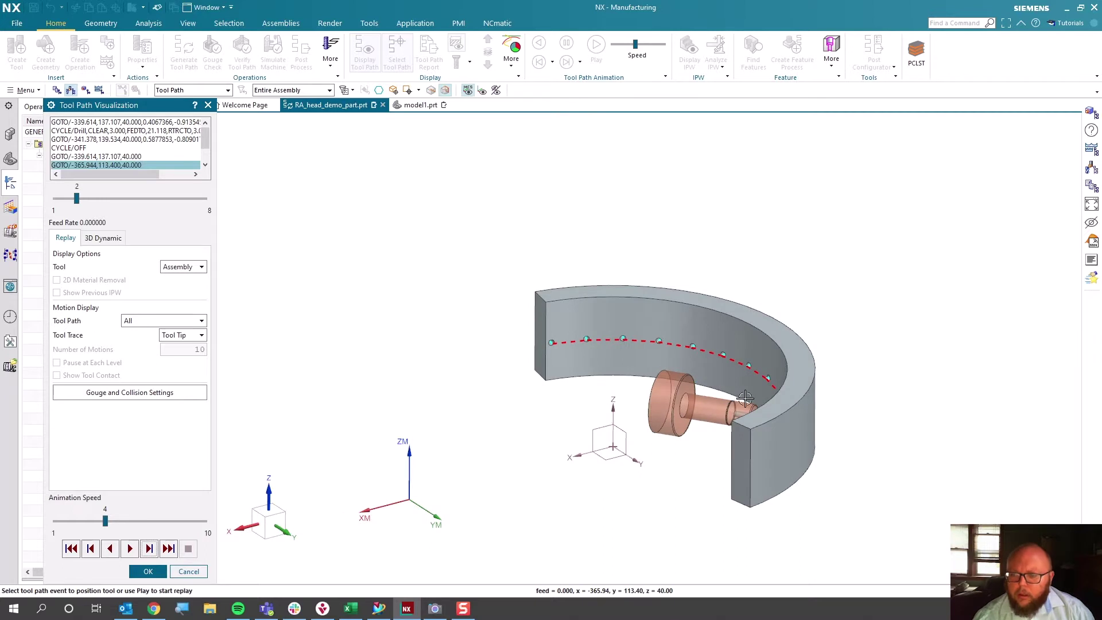
{"action": "middle_click_drag", "start_coordinate": [550, 359], "coordinate": [580, 417]}
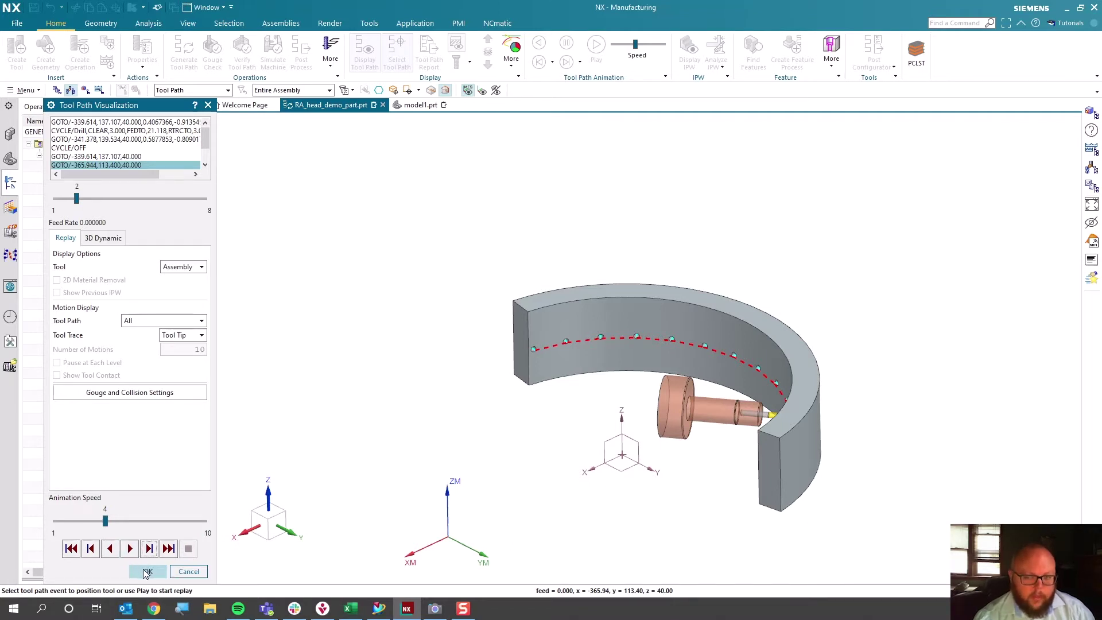
{"action": "left_click", "coordinate": [147, 572]}
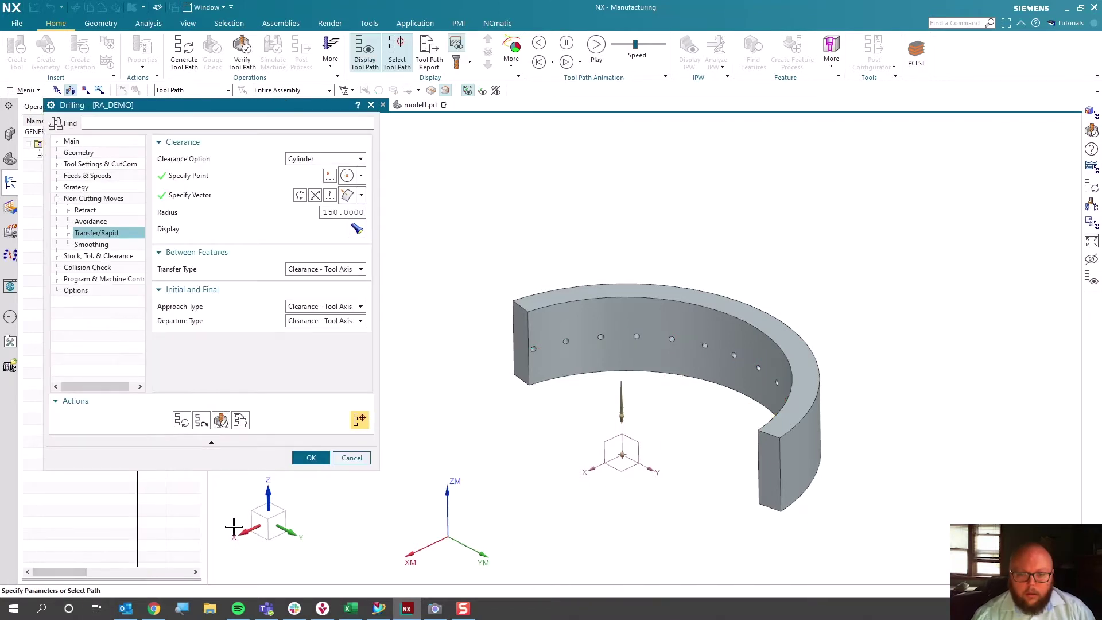
{"action": "left_click", "coordinate": [311, 458]}
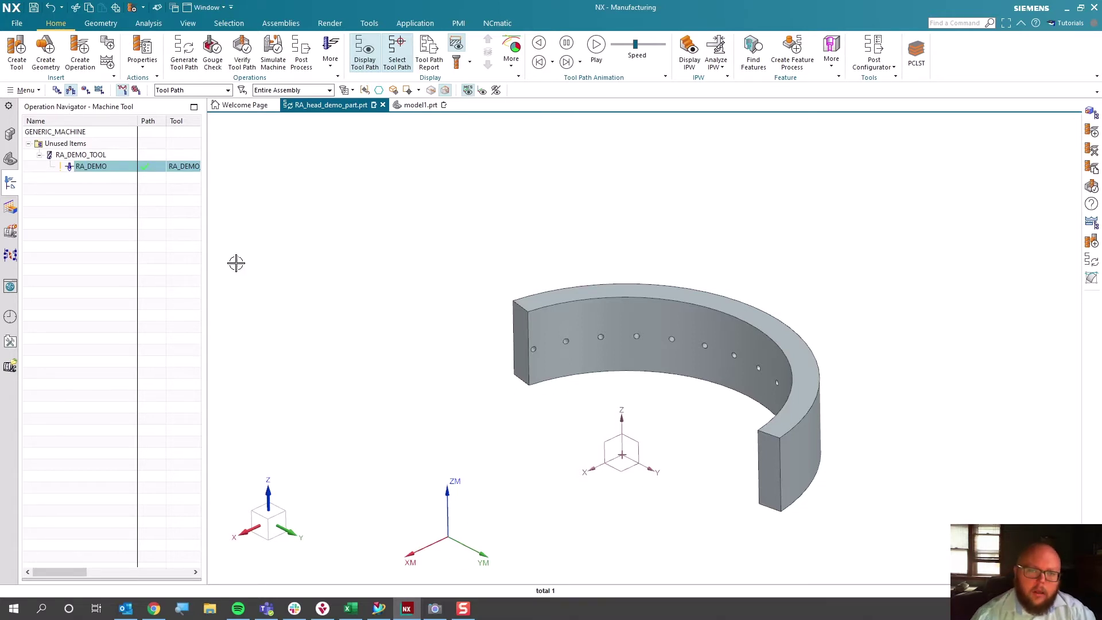
- Display RA_DEMO_TOOL on the ring and try exporting it as a part file, cancelling the save
{"action": "left_click", "coordinate": [103, 153]}
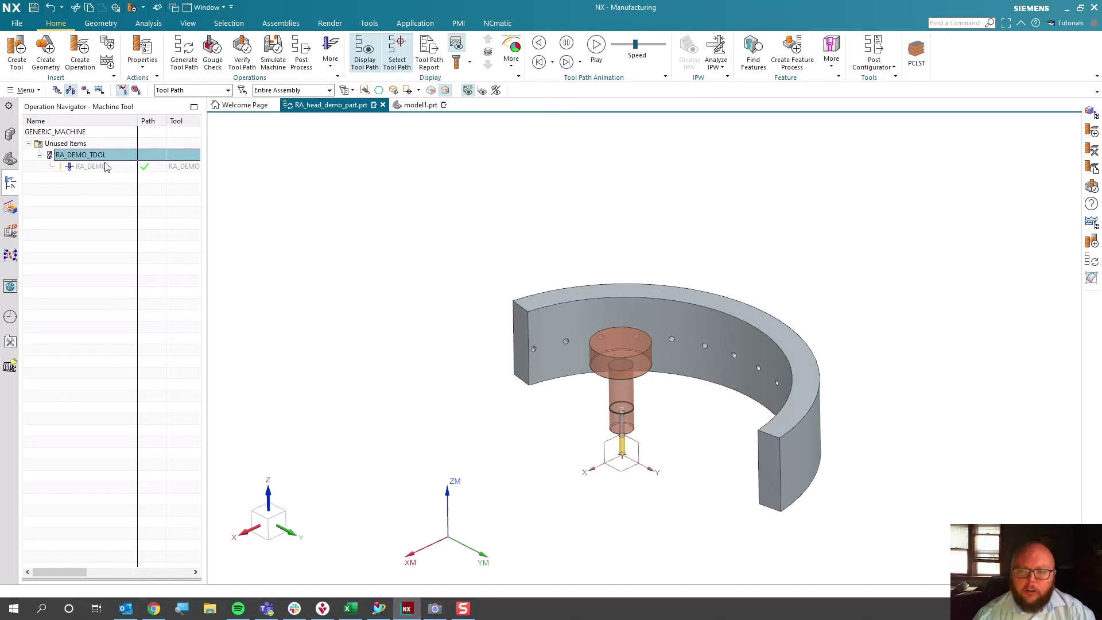
{"action": "right_click", "coordinate": [70, 156]}
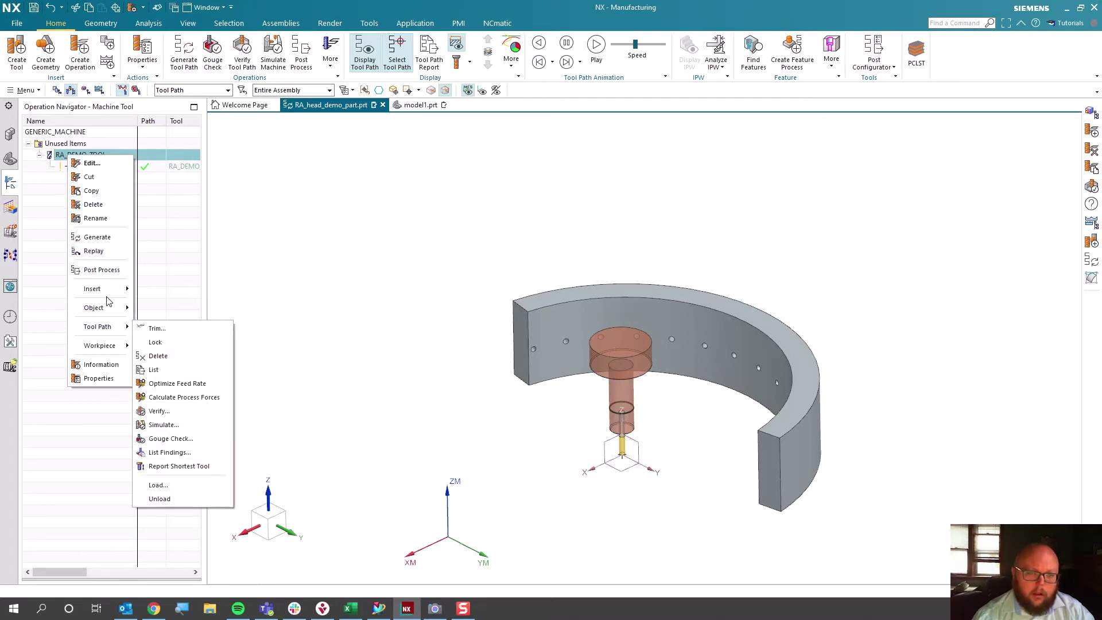
{"action": "mouse_move", "coordinate": [100, 307]}
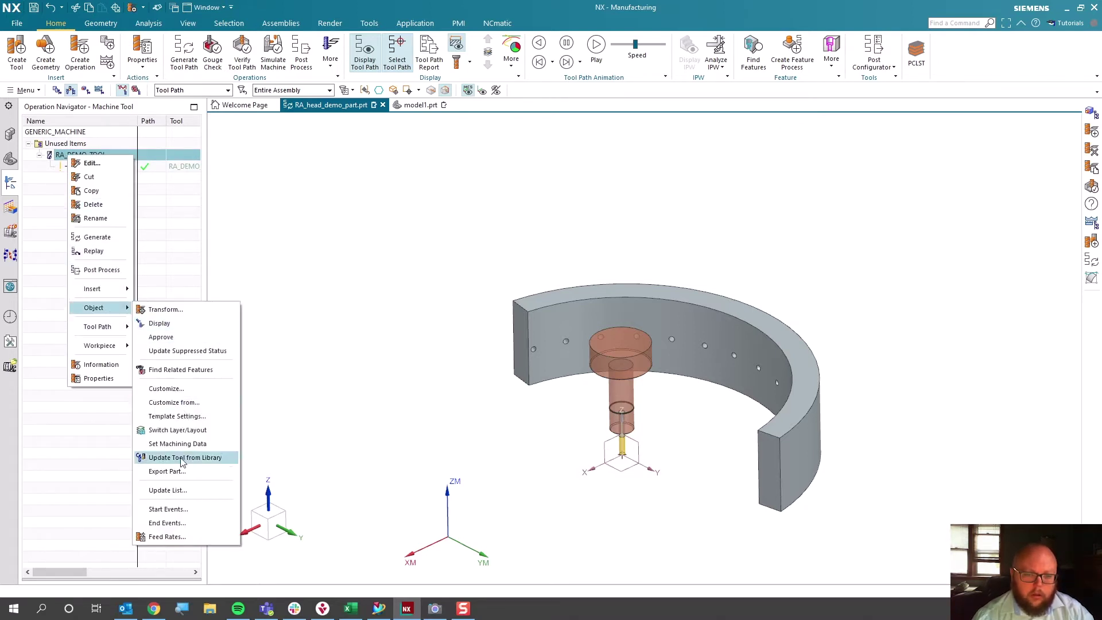
{"action": "left_click", "coordinate": [182, 472]}
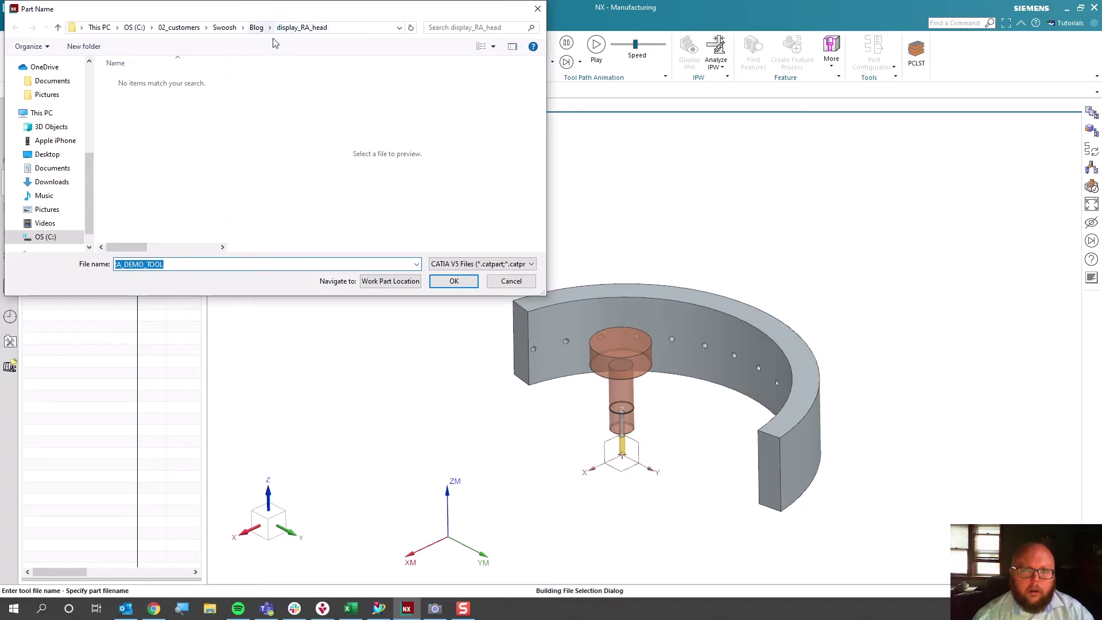
{"action": "left_click", "coordinate": [511, 281]}
{"action": "right_click", "coordinate": [102, 158]}
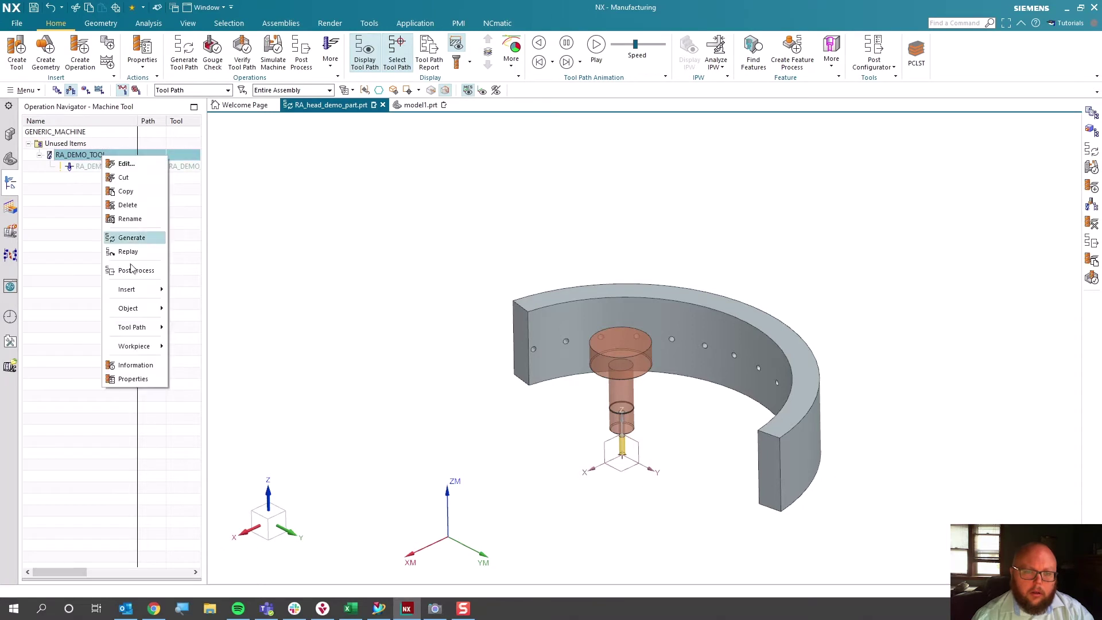
- Edit RA_DEMO_TOOL and enable exporting its tool part file in the Library settings
{"action": "left_click", "coordinate": [58, 152]}
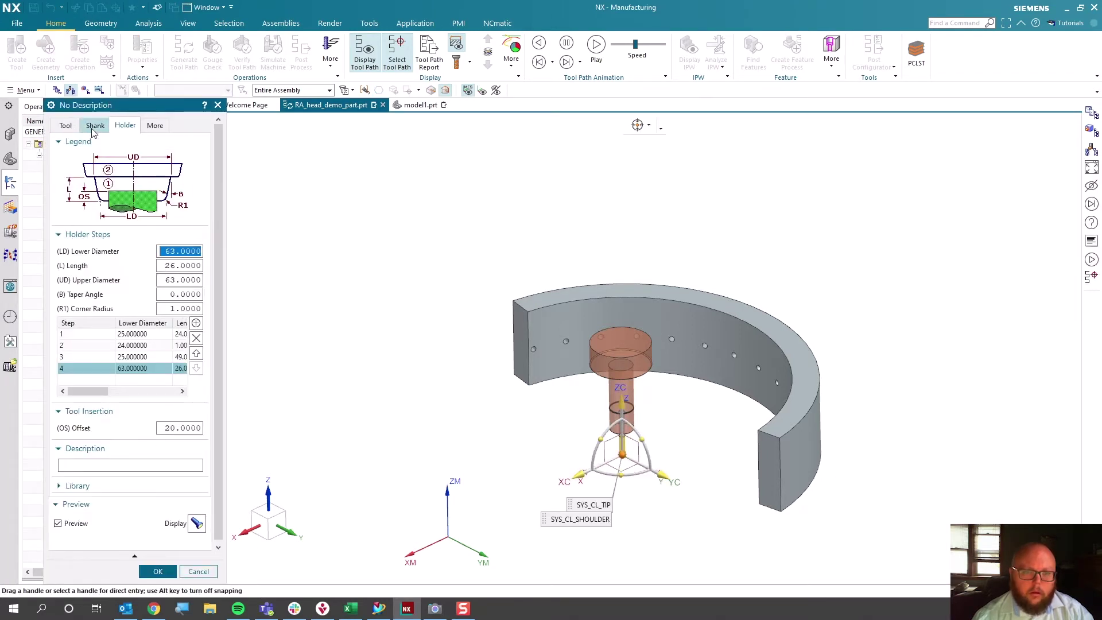
{"action": "left_click", "coordinate": [66, 125]}
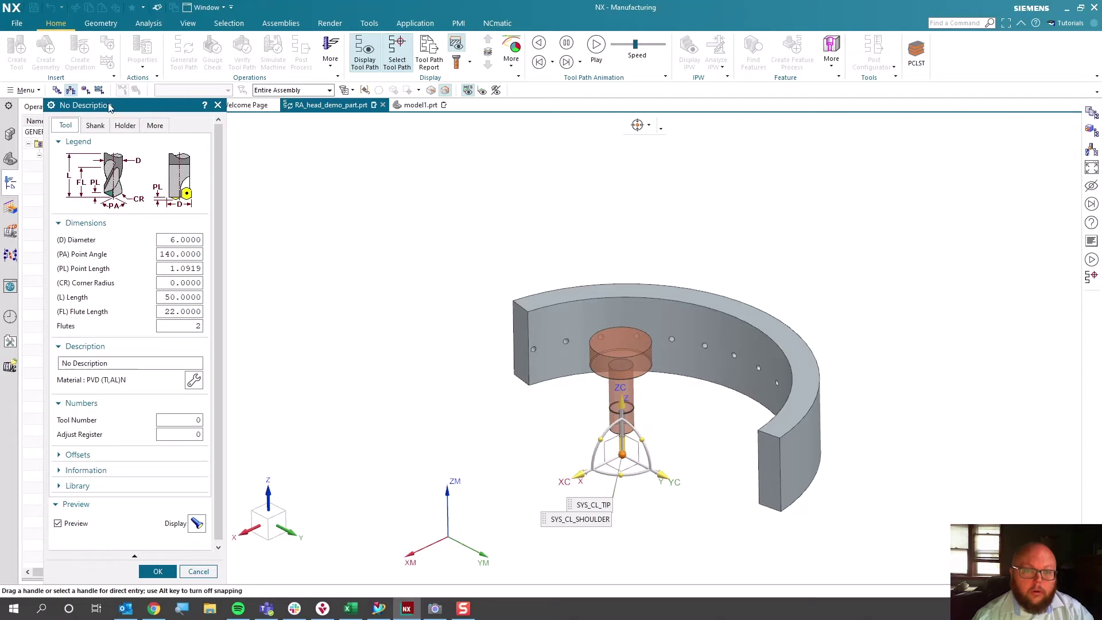
{"action": "left_click", "coordinate": [98, 486]}
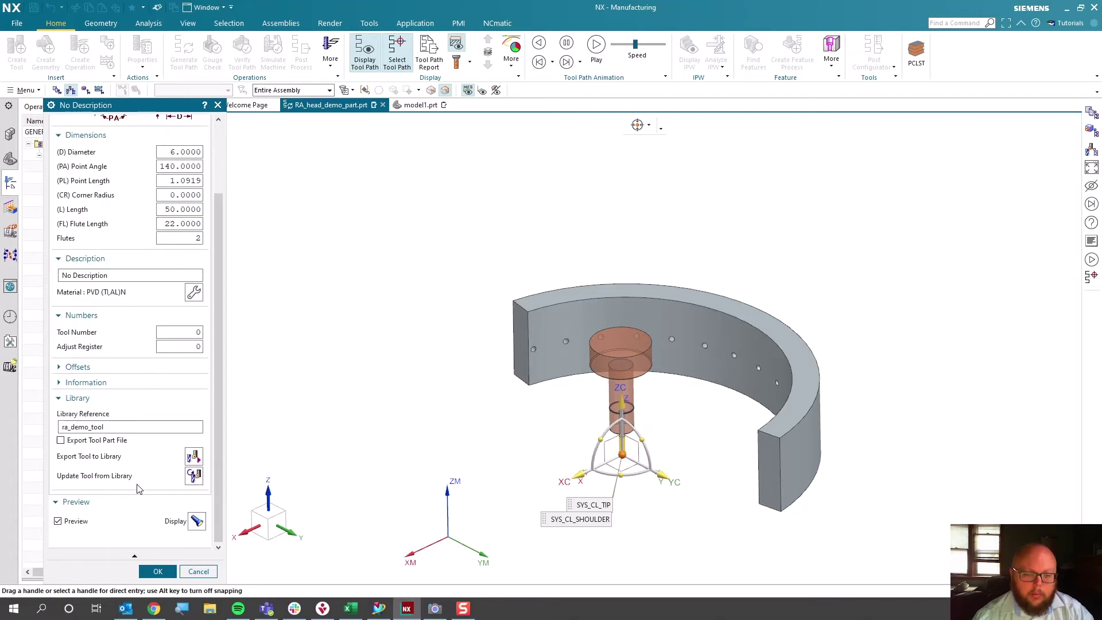
{"action": "left_click", "coordinate": [98, 442]}
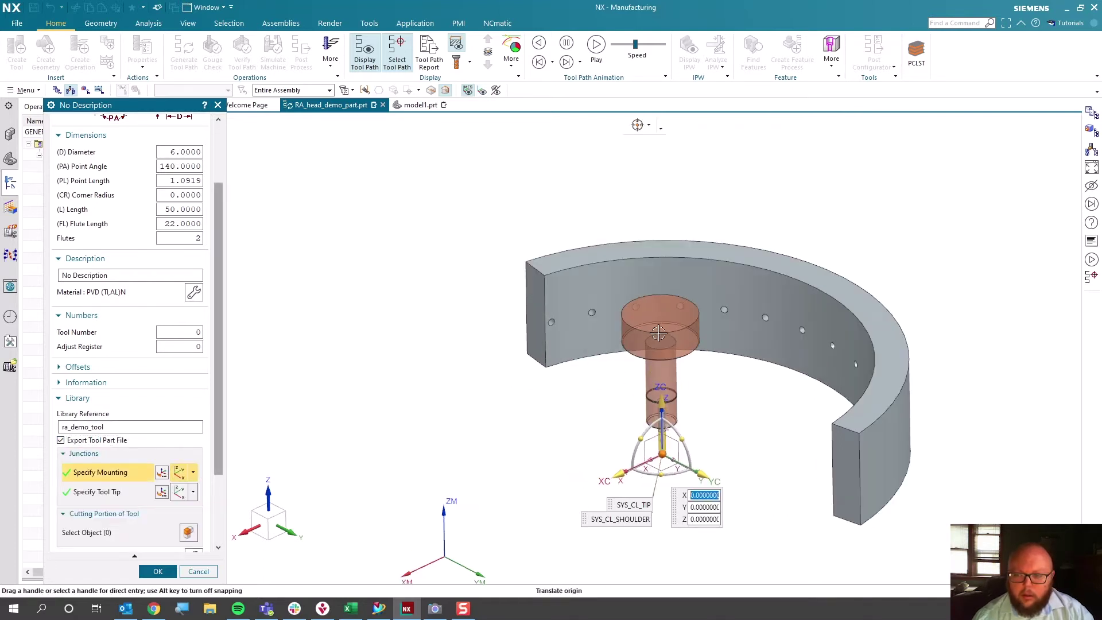
{"action": "scroll", "coordinate": [196, 526], "scroll_direction": "down", "scroll_amount": 3}
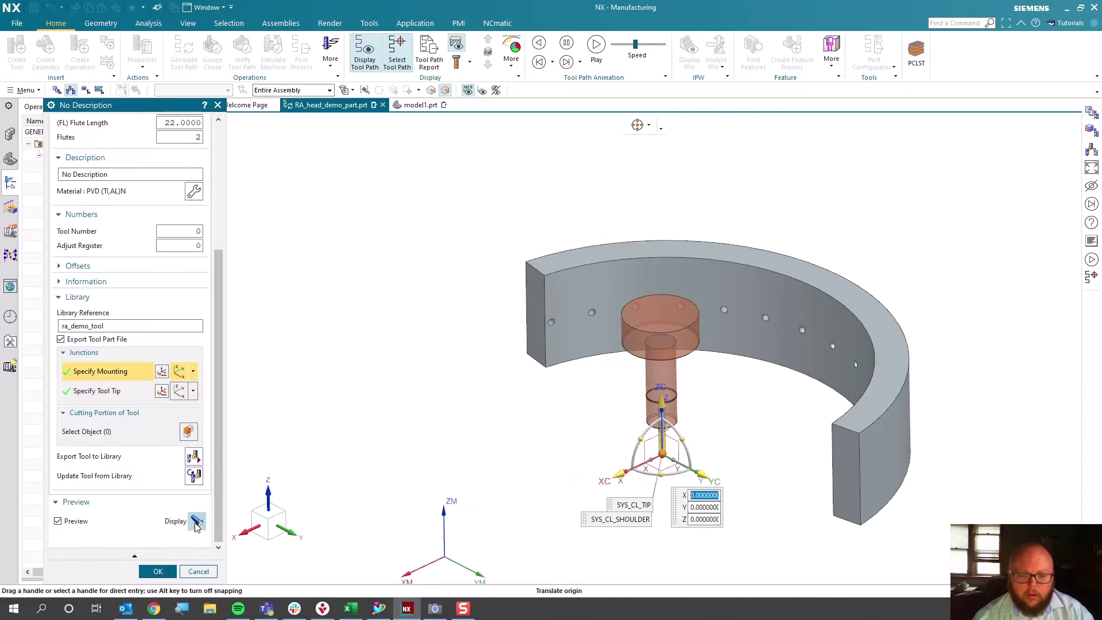
- Export the drill to the tool library, replacing the existing ra_demo_tool entry, and close the tool settings
{"action": "left_click", "coordinate": [194, 457]}
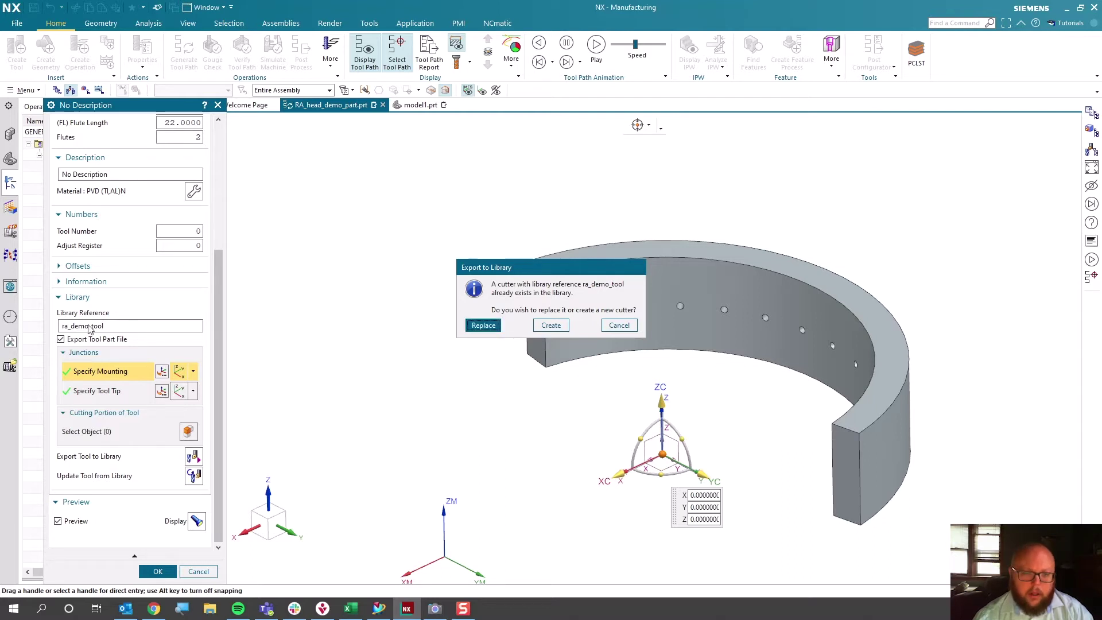
{"action": "left_click", "coordinate": [490, 327]}
{"action": "left_click", "coordinate": [107, 162]}
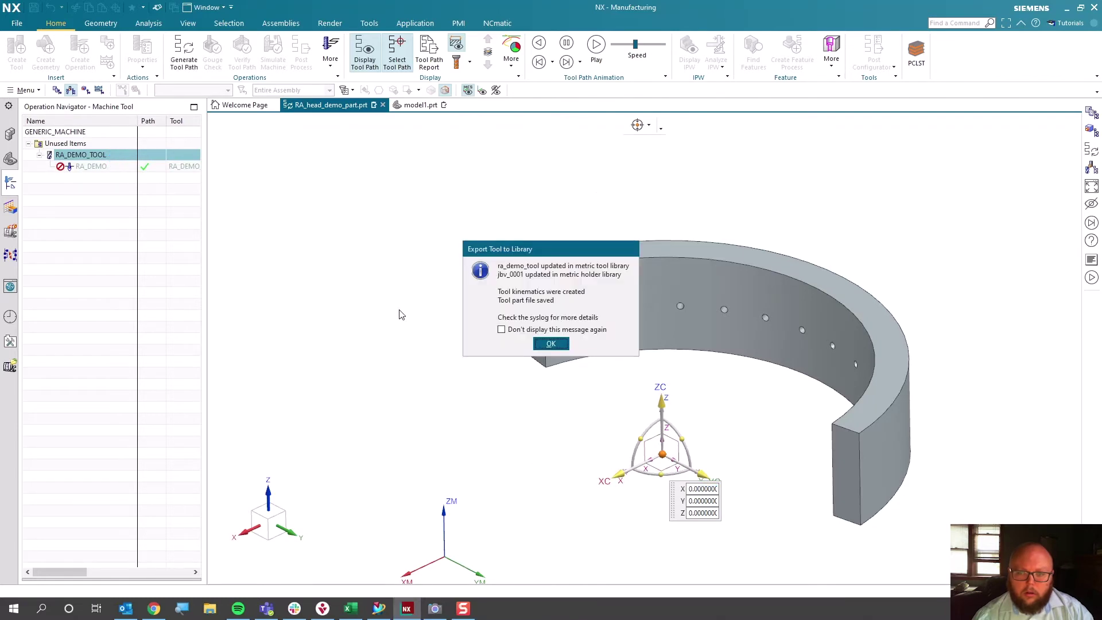
{"action": "left_click", "coordinate": [550, 343]}
{"action": "left_click", "coordinate": [195, 569]}
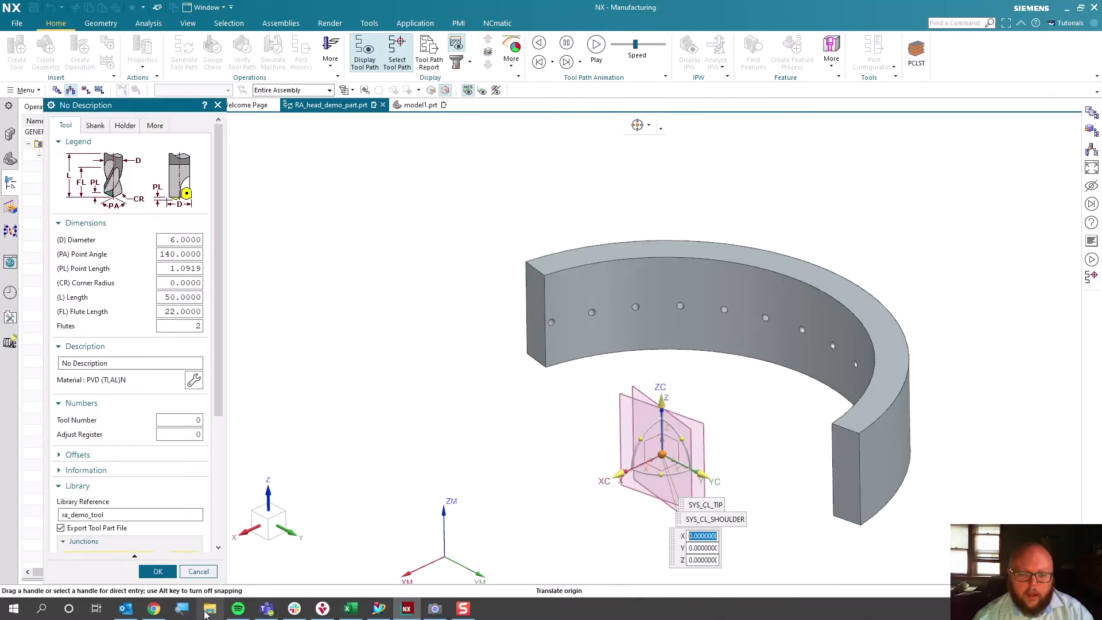
{"action": "left_click", "coordinate": [166, 571]}
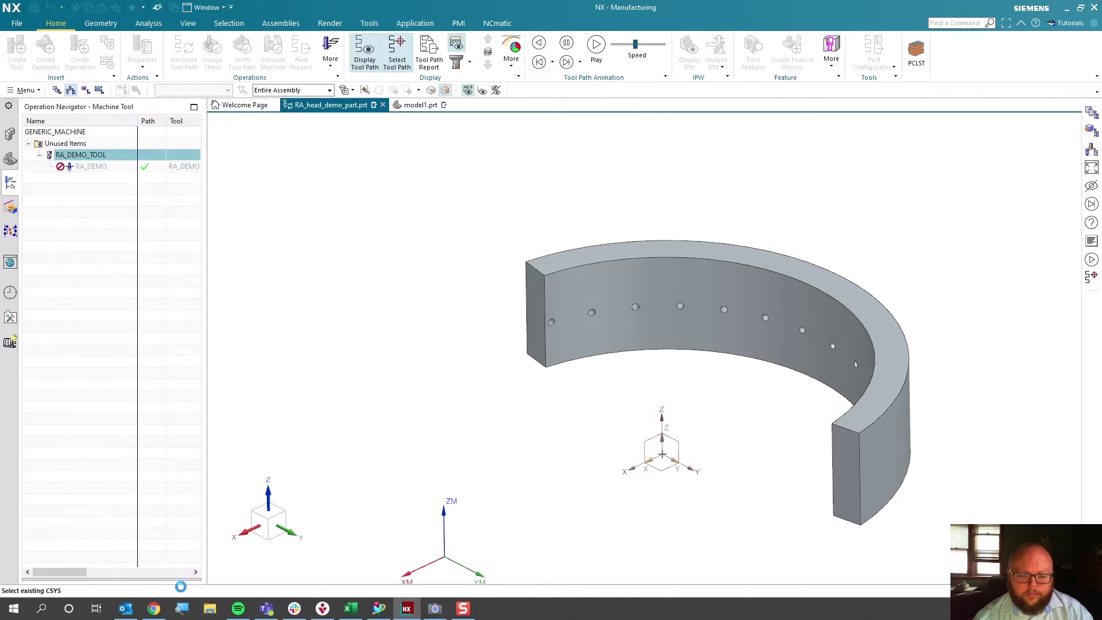
{"action": "left_click", "coordinate": [209, 608]}
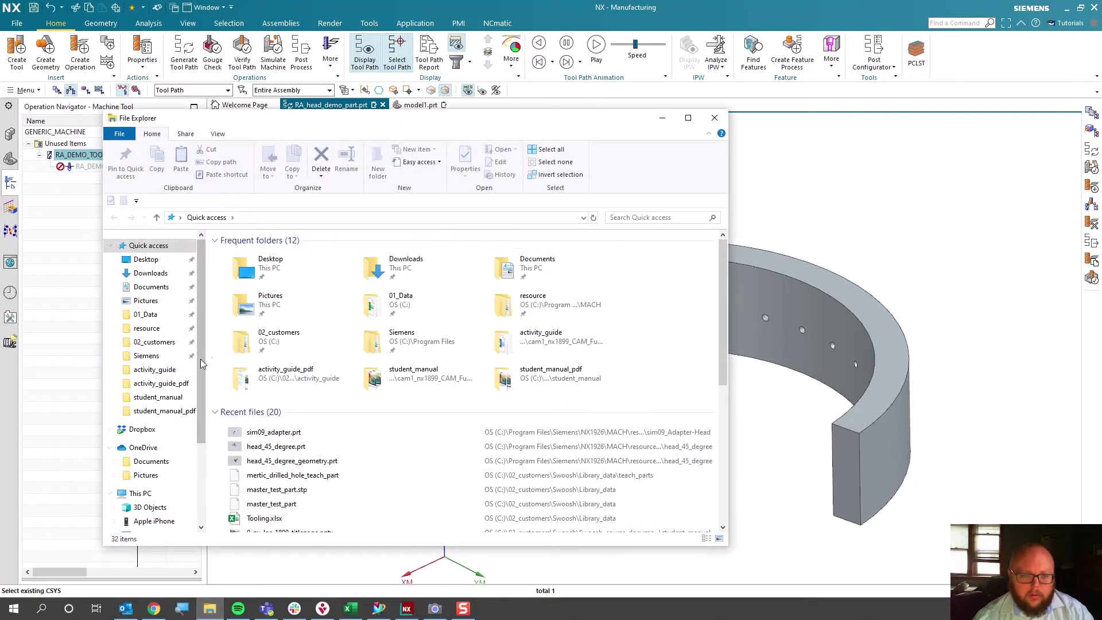
- Browse to NX1926\MACH\resource\library\tool\graphics\ra_demo_tool and open ra_demo_tool.prt in NX
{"action": "left_click", "coordinate": [146, 355]}
{"action": "double_click", "coordinate": [252, 326]}
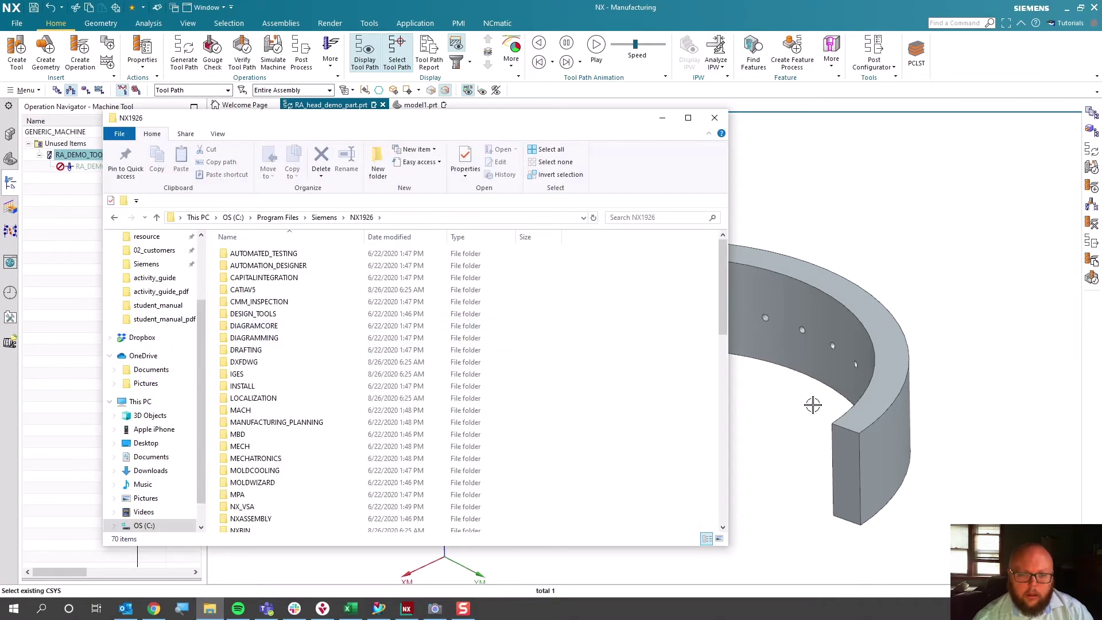
{"action": "double_click", "coordinate": [252, 411]}
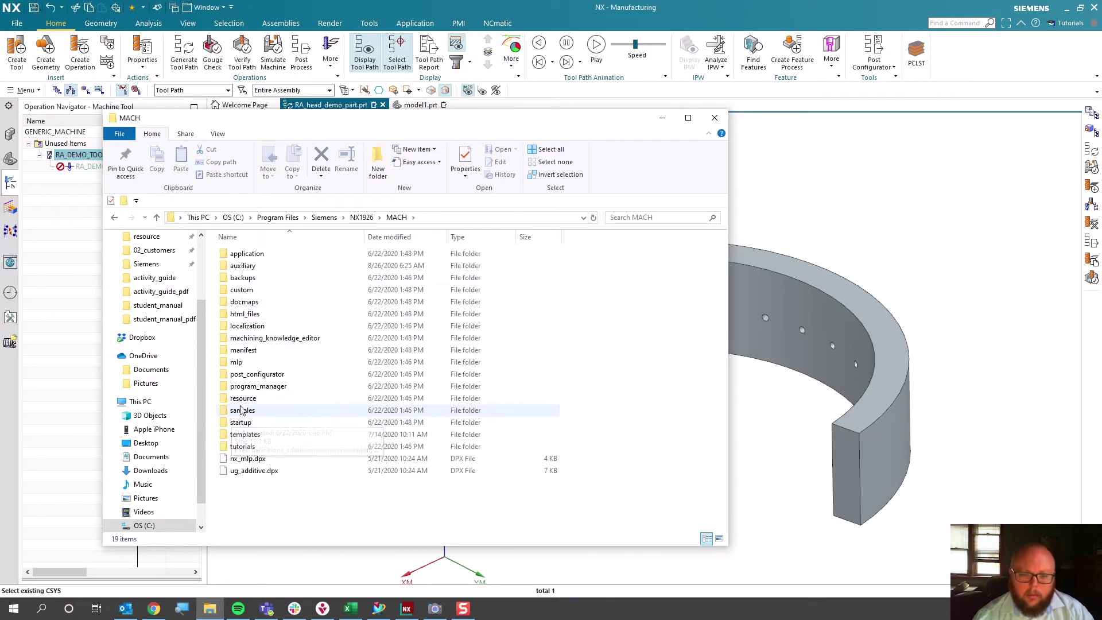
{"action": "double_click", "coordinate": [243, 399]}
{"action": "double_click", "coordinate": [255, 290]}
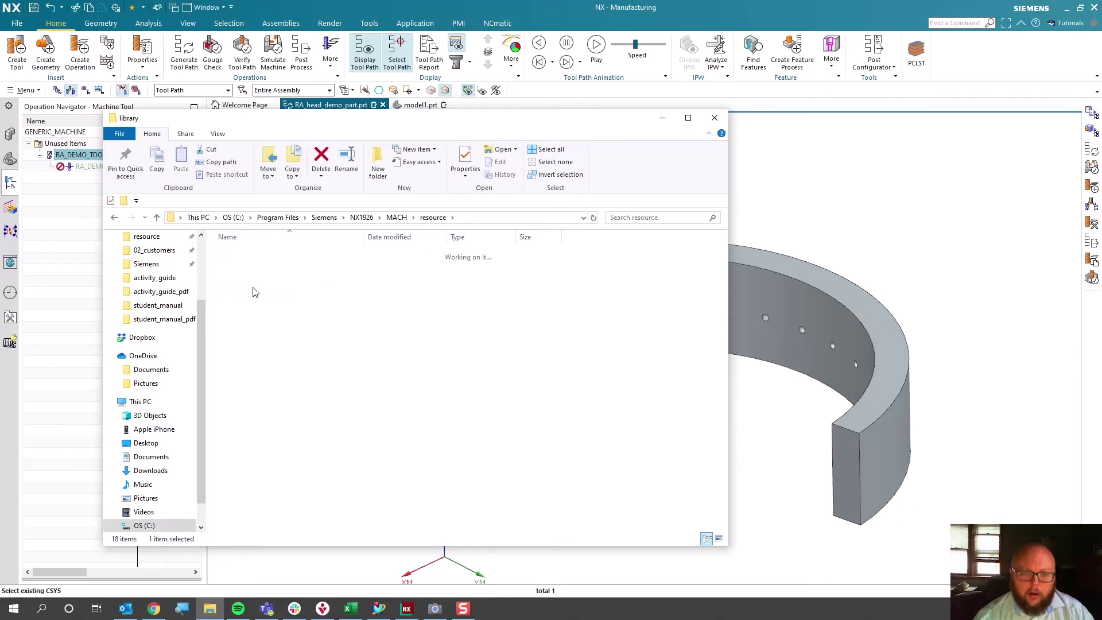
{"action": "double_click", "coordinate": [252, 291]}
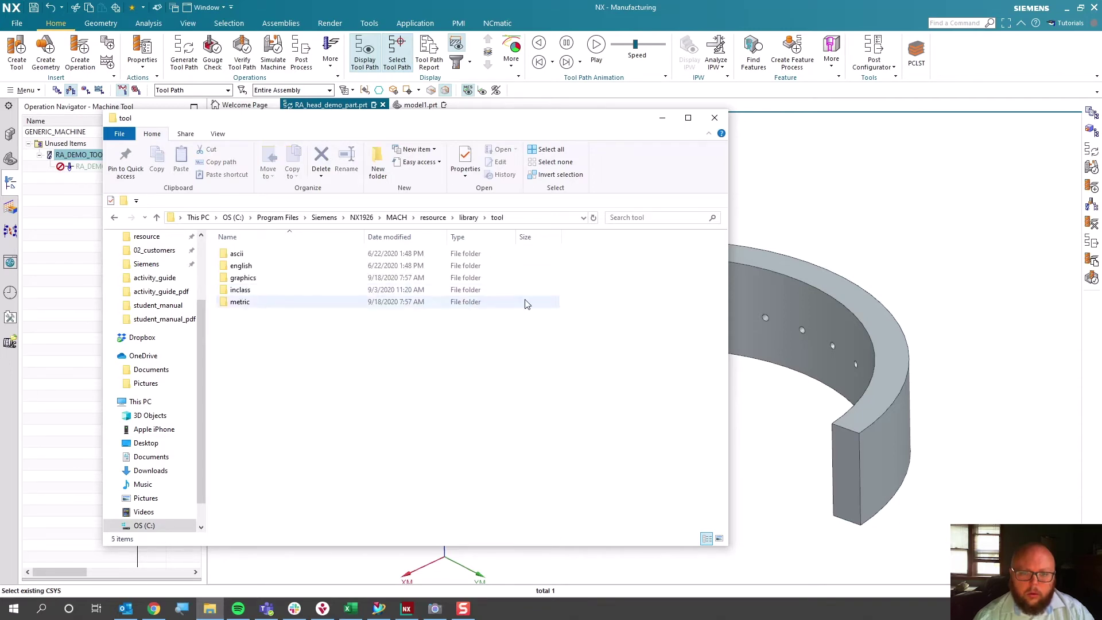
{"action": "double_click", "coordinate": [287, 279]}
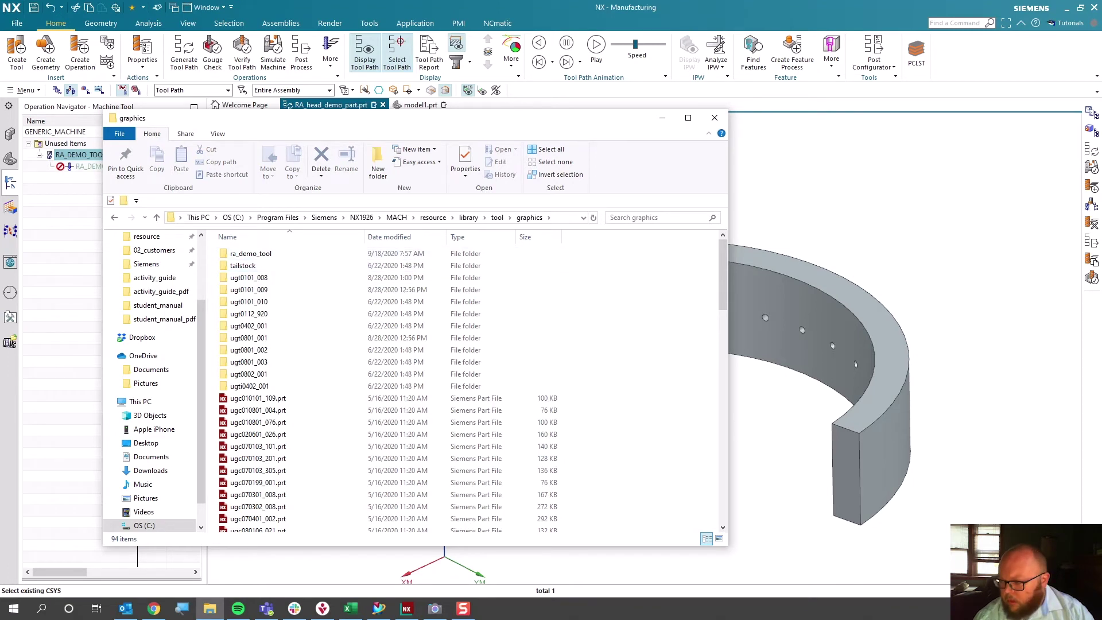
{"action": "left_click", "coordinate": [258, 256]}
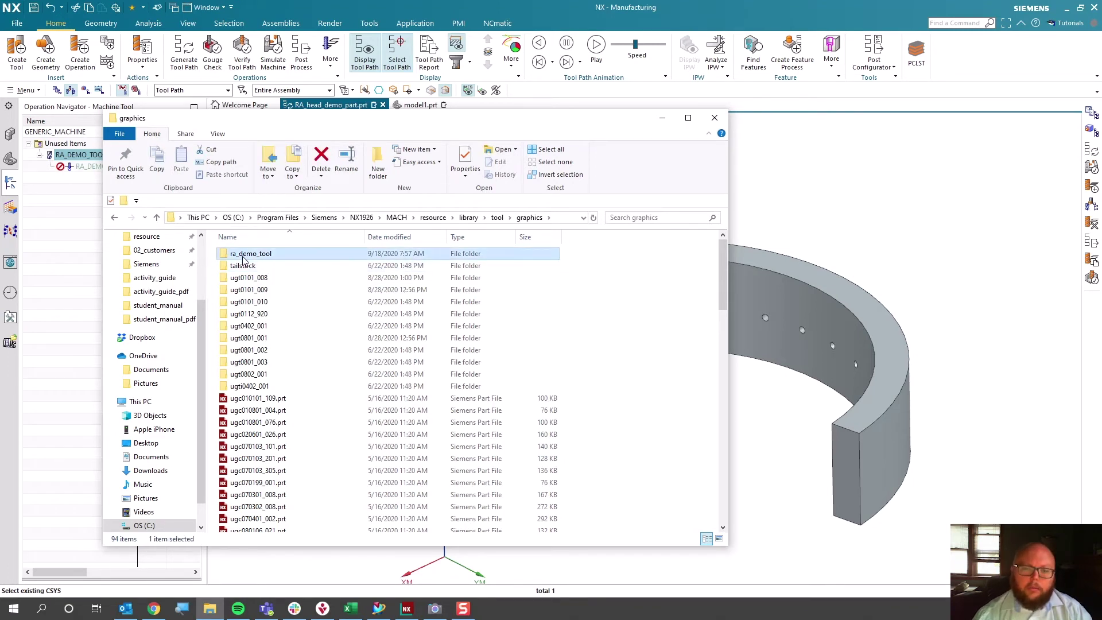
{"action": "double_click", "coordinate": [243, 257]}
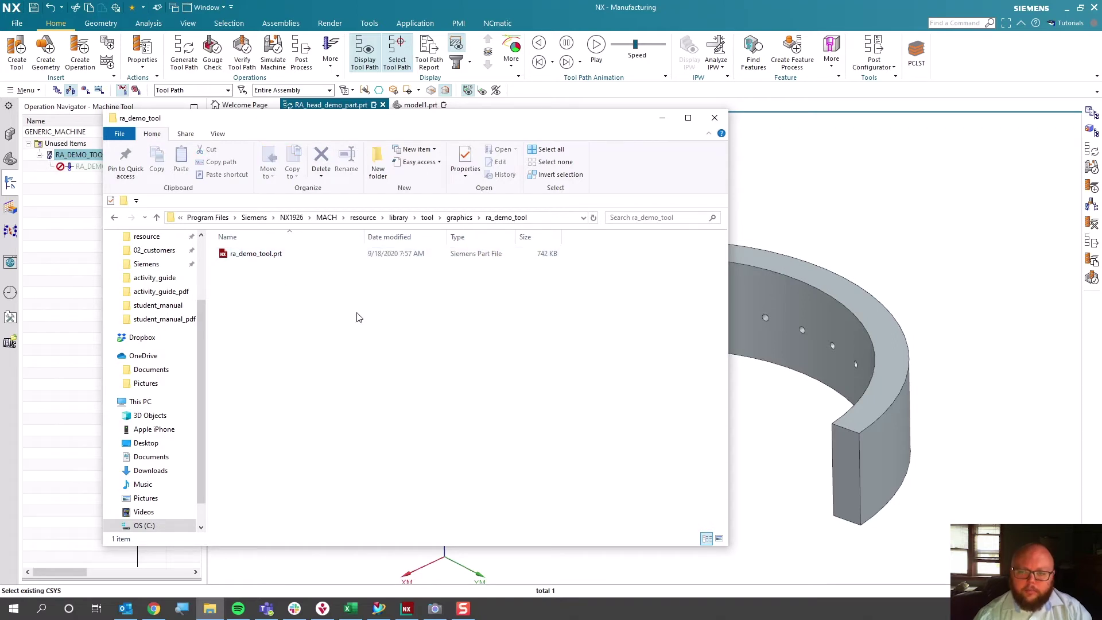
{"action": "double_click", "coordinate": [245, 254]}
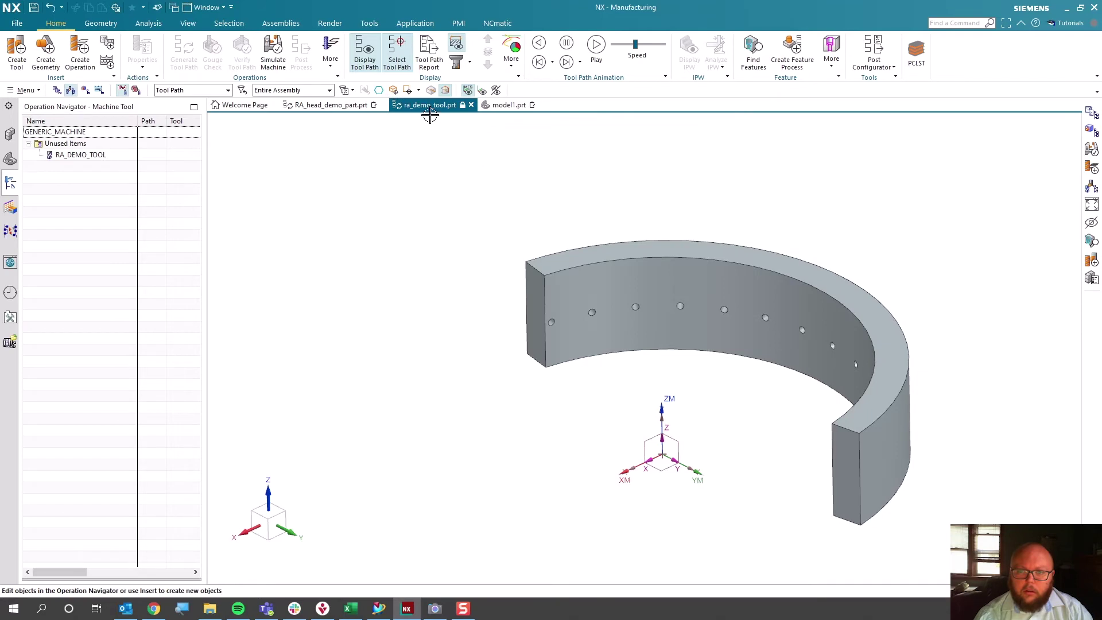
- Float the ra_demo_tool.prt tab into its own window, resize and reposition it, then close it
{"action": "left_click_drag", "start_coordinate": [427, 106], "coordinate": [428, 144]}
{"action": "double_click", "coordinate": [427, 137]}
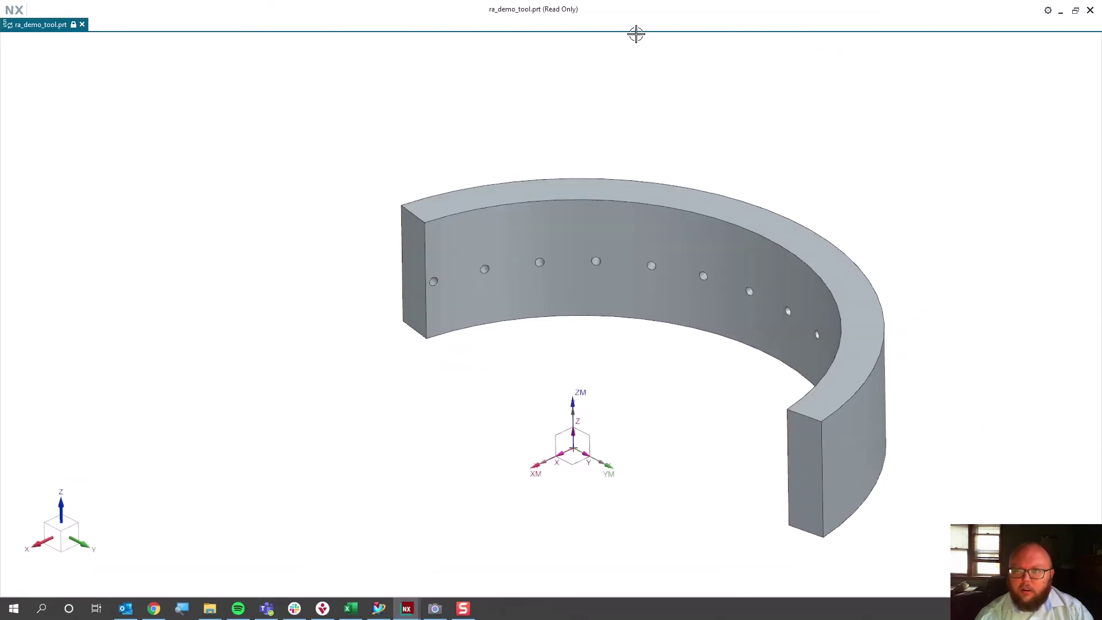
{"action": "double_click", "coordinate": [649, 14]}
{"action": "left_click_drag", "start_coordinate": [513, 137], "coordinate": [414, 137]}
{"action": "left_click_drag", "start_coordinate": [338, 138], "coordinate": [213, 146]}
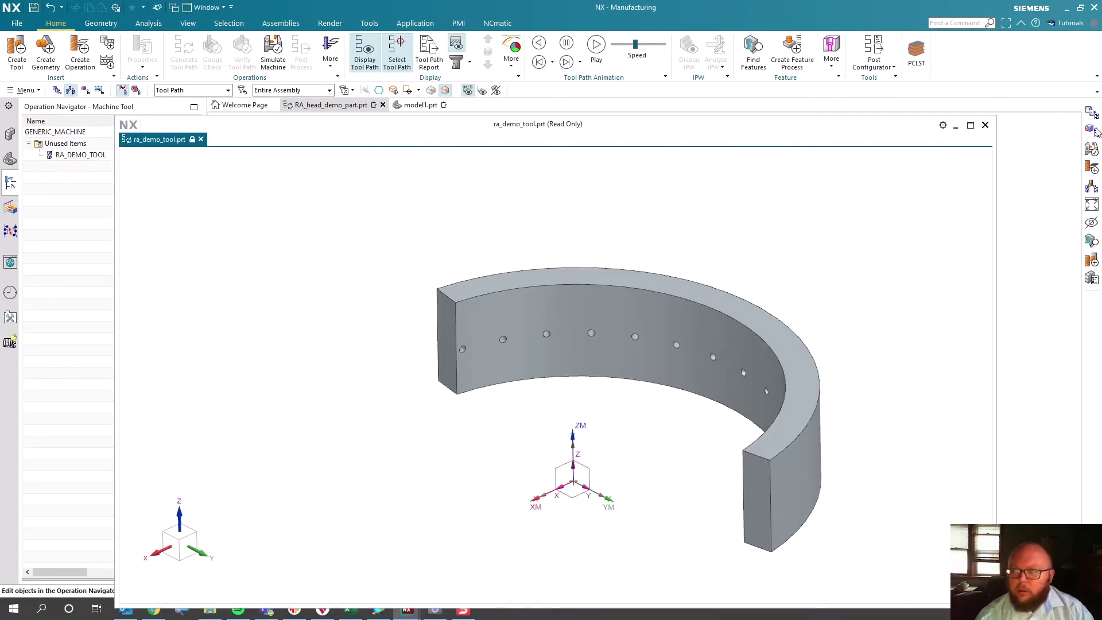
{"action": "left_click", "coordinate": [986, 125]}
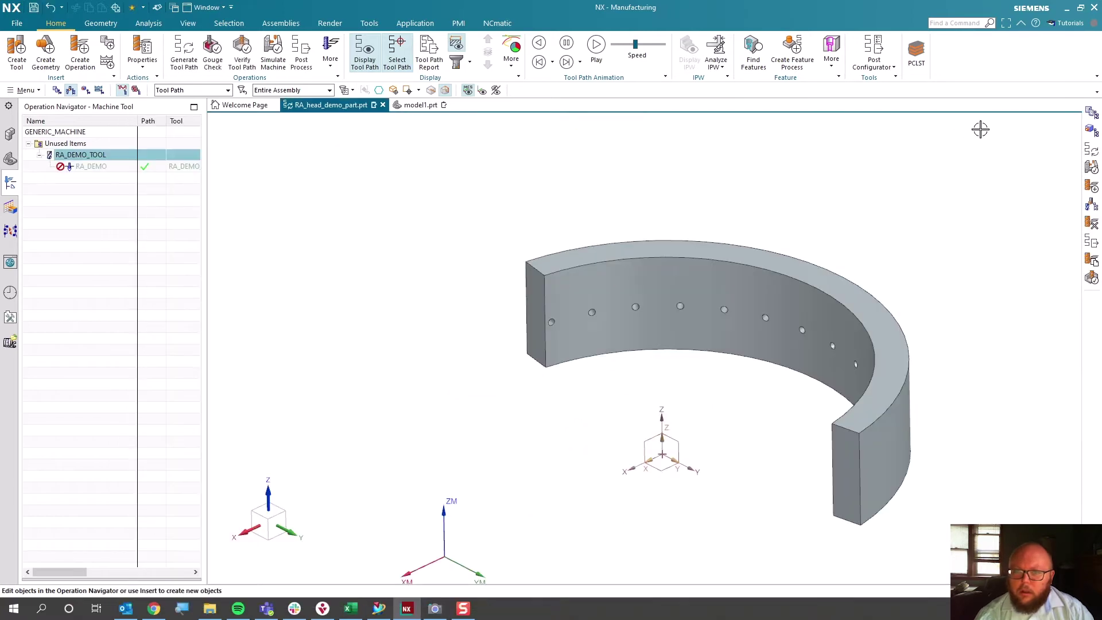
- Reopen ra_demo_tool.prt from File Explorer and select all its model history features
{"action": "left_click", "coordinate": [210, 608]}
{"action": "double_click", "coordinate": [268, 253]}
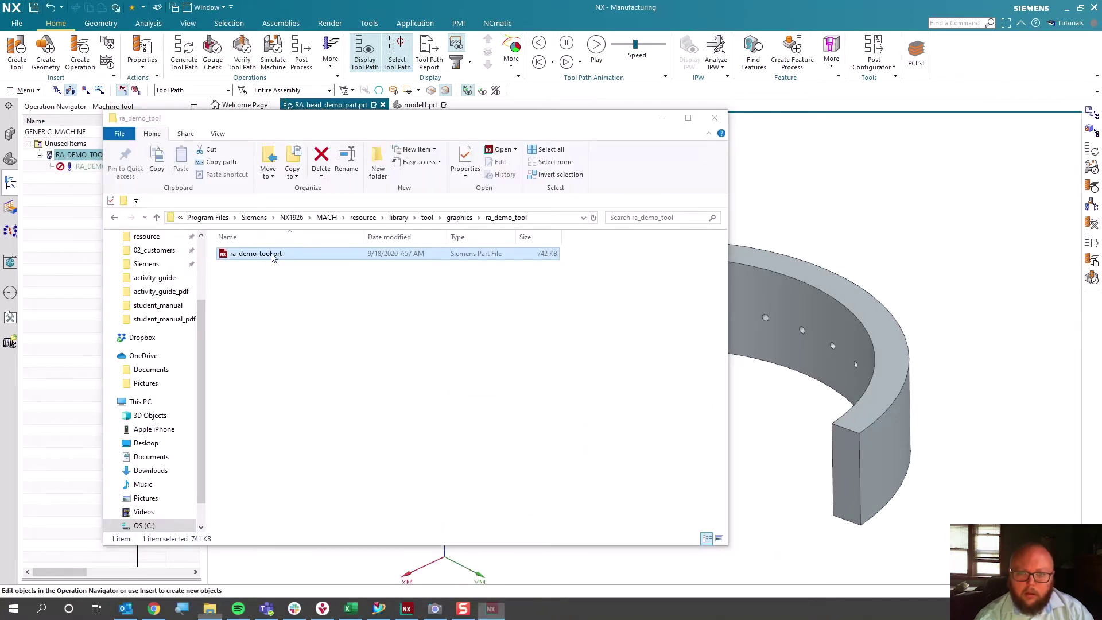
{"action": "left_click", "coordinate": [10, 160]}
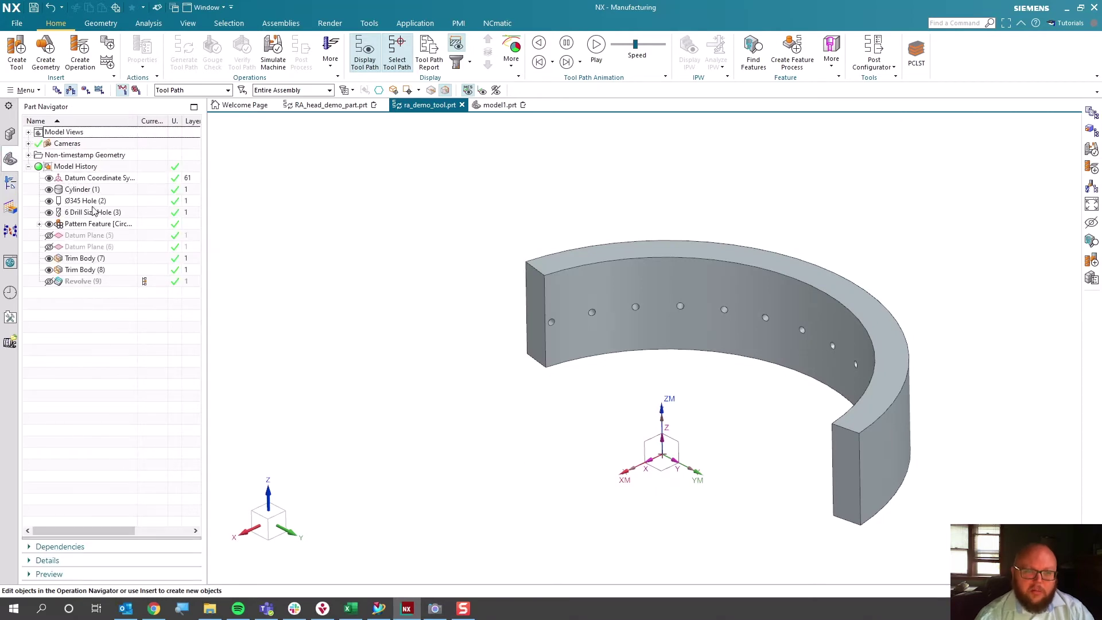
{"action": "left_click", "coordinate": [83, 179]}
{"action": "left_click", "coordinate": [92, 281], "text": "shift"}
{"action": "right_click", "coordinate": [91, 281]}
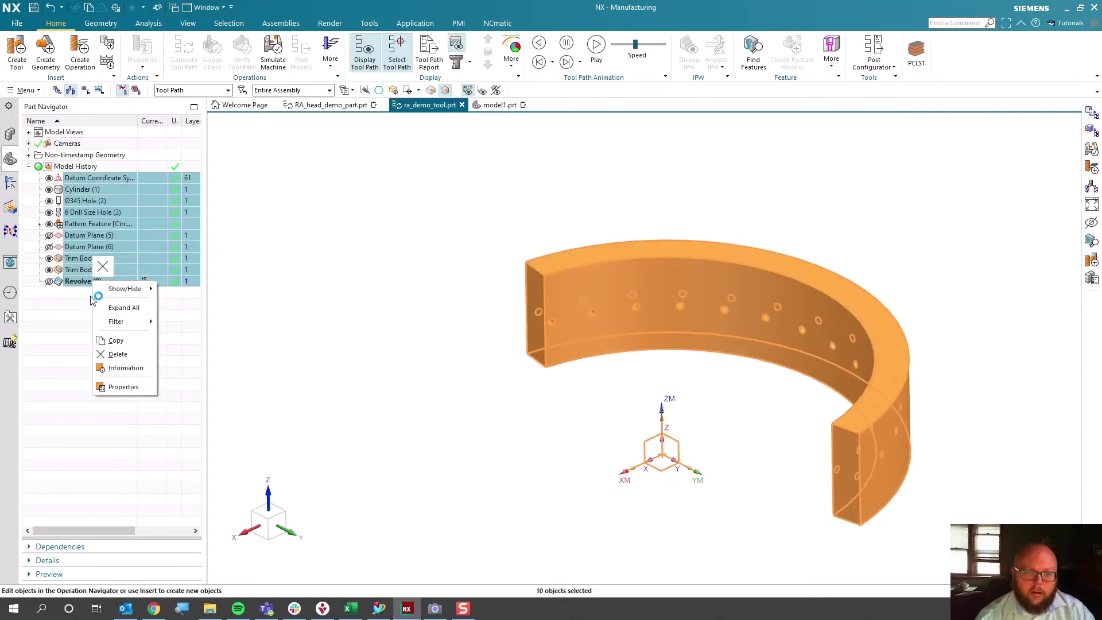
{"action": "left_click", "coordinate": [9, 134]}
- Check ra_demo_tool's assembly structure, then close it and return to RA_head_demo_part's machine tool view
{"action": "left_click", "coordinate": [10, 134]}
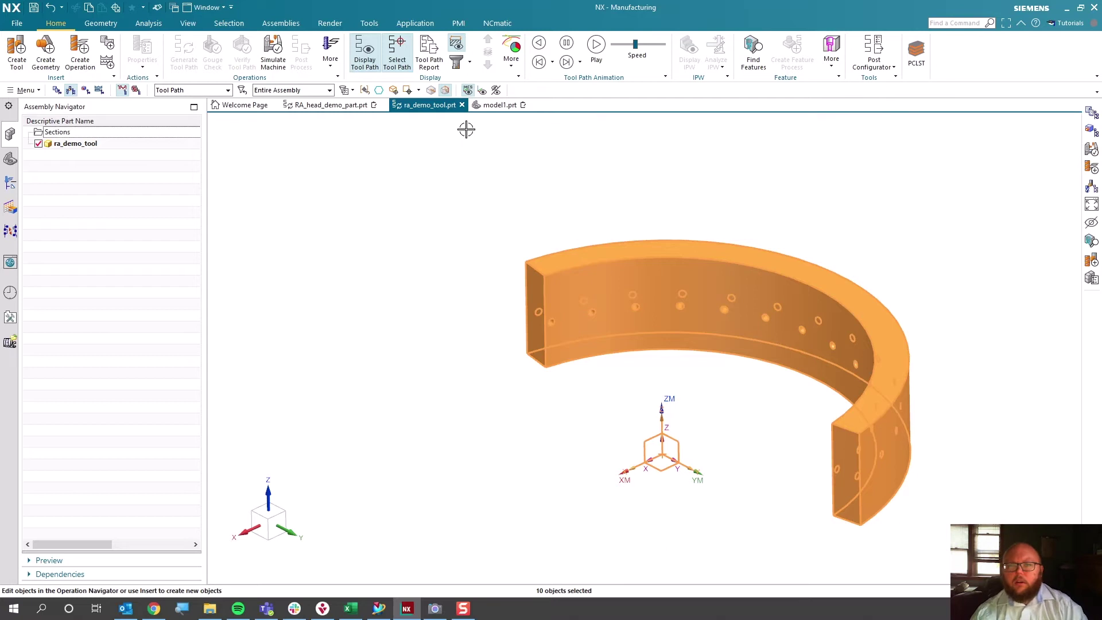
{"action": "left_click", "coordinate": [463, 105]}
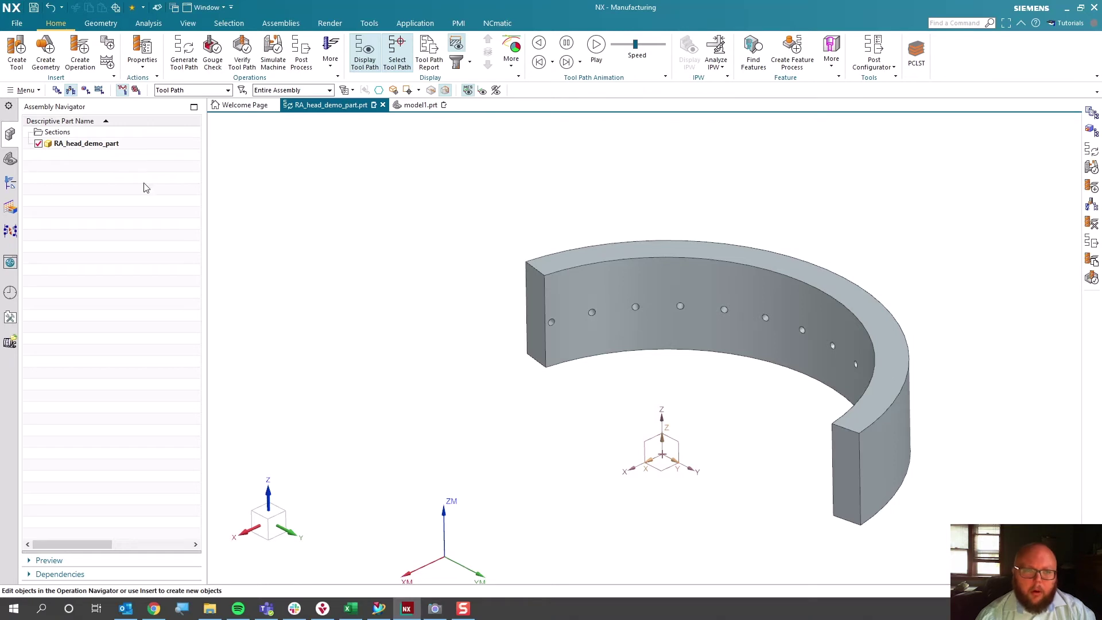
{"action": "left_click", "coordinate": [10, 183]}
- Start exporting RA_DEMO_TOOL as a part file and browse the C: drive for a location
{"action": "right_click", "coordinate": [89, 158]}
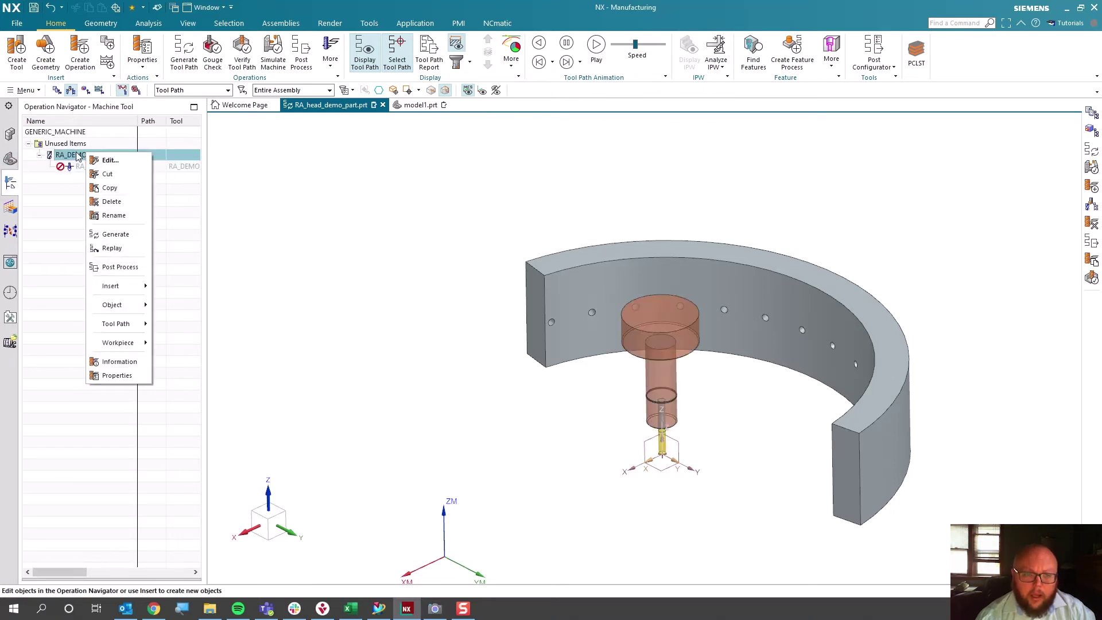
{"action": "mouse_move", "coordinate": [149, 323]}
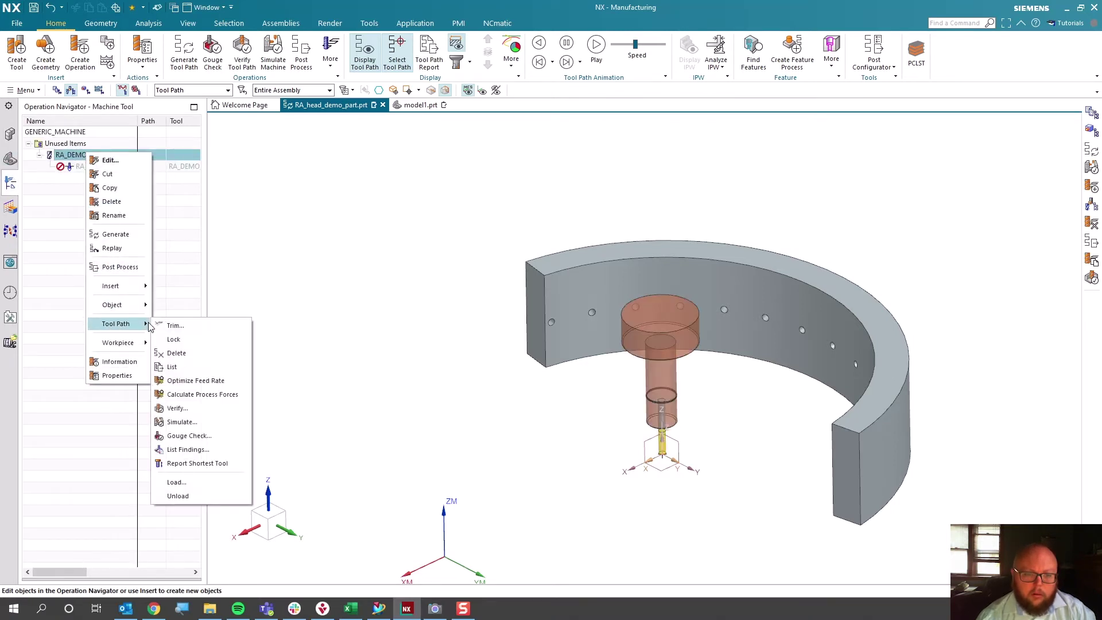
{"action": "mouse_move", "coordinate": [118, 305]}
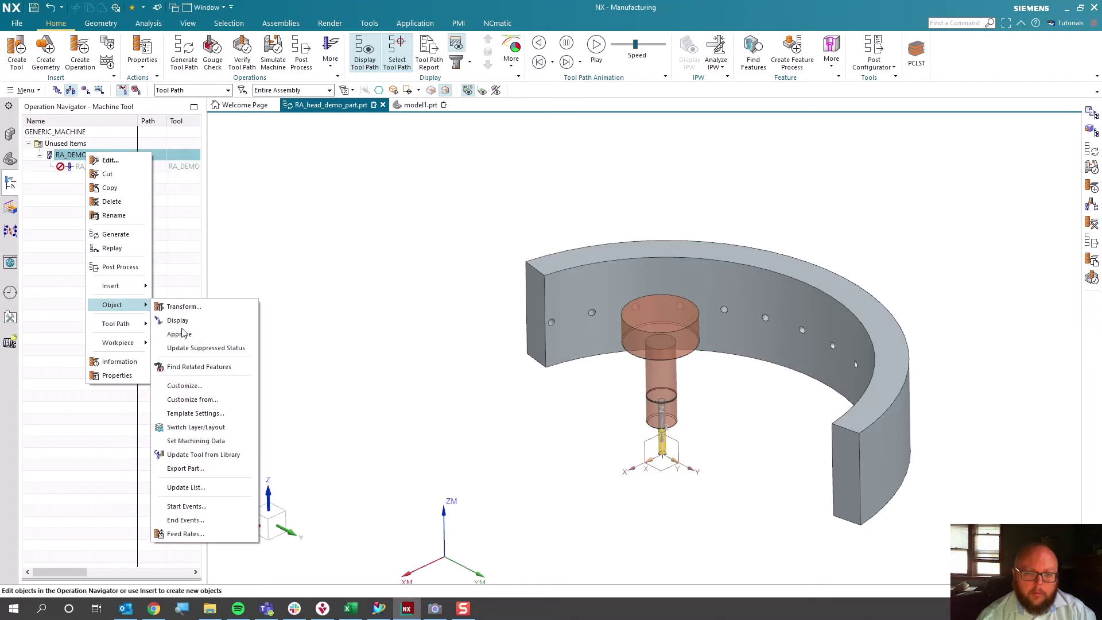
{"action": "left_click", "coordinate": [194, 470]}
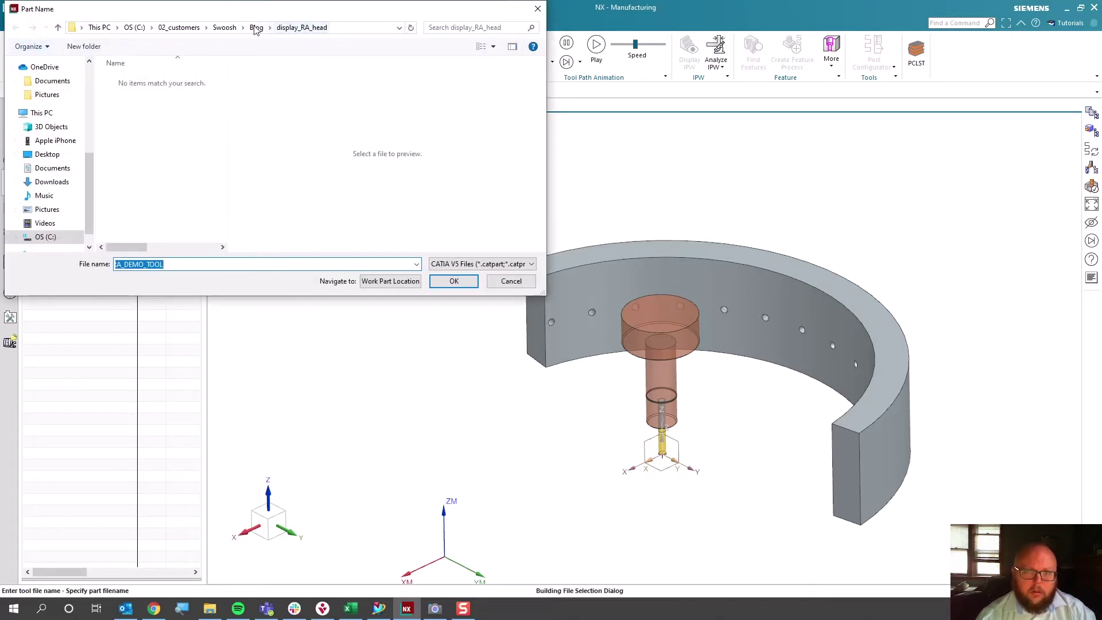
{"action": "left_click", "coordinate": [55, 239]}
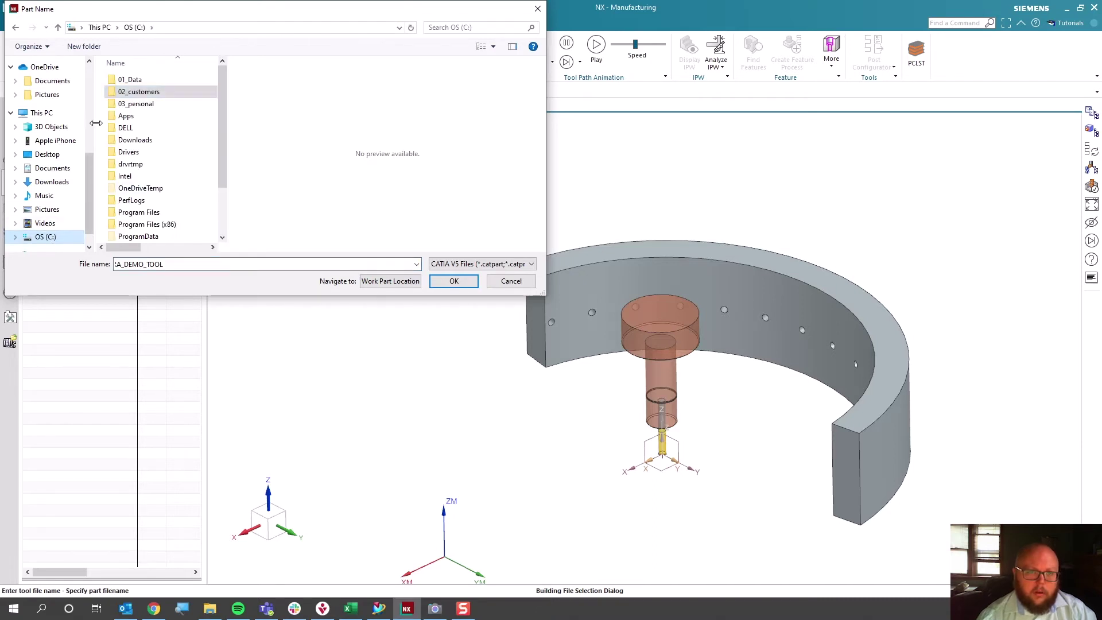
{"action": "scroll", "coordinate": [57, 94], "scroll_direction": "up", "scroll_amount": 2}
{"action": "scroll", "coordinate": [176, 170], "scroll_direction": "down", "scroll_amount": 2}
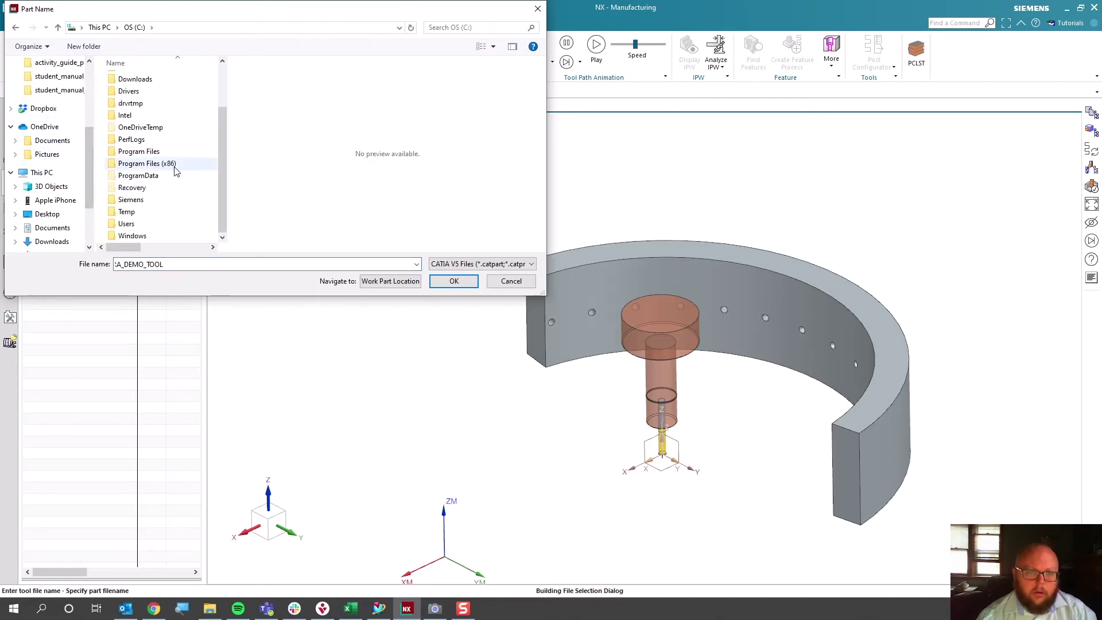
- Navigate into Program Files > Siemens > NX1926 > MACH
{"action": "double_click", "coordinate": [131, 200]}
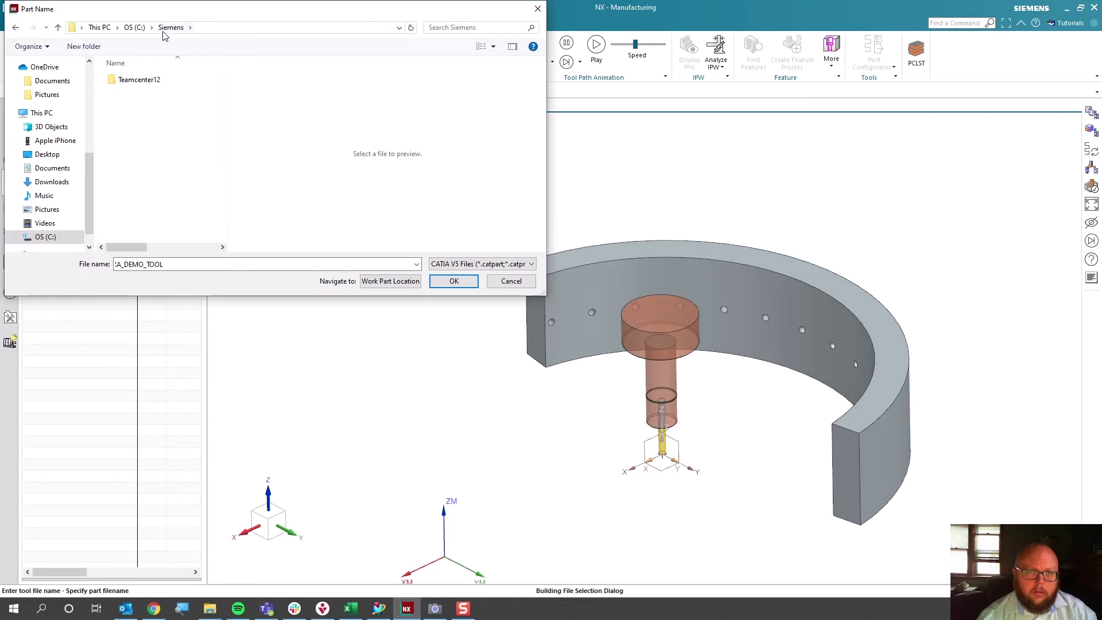
{"action": "left_click", "coordinate": [135, 28]}
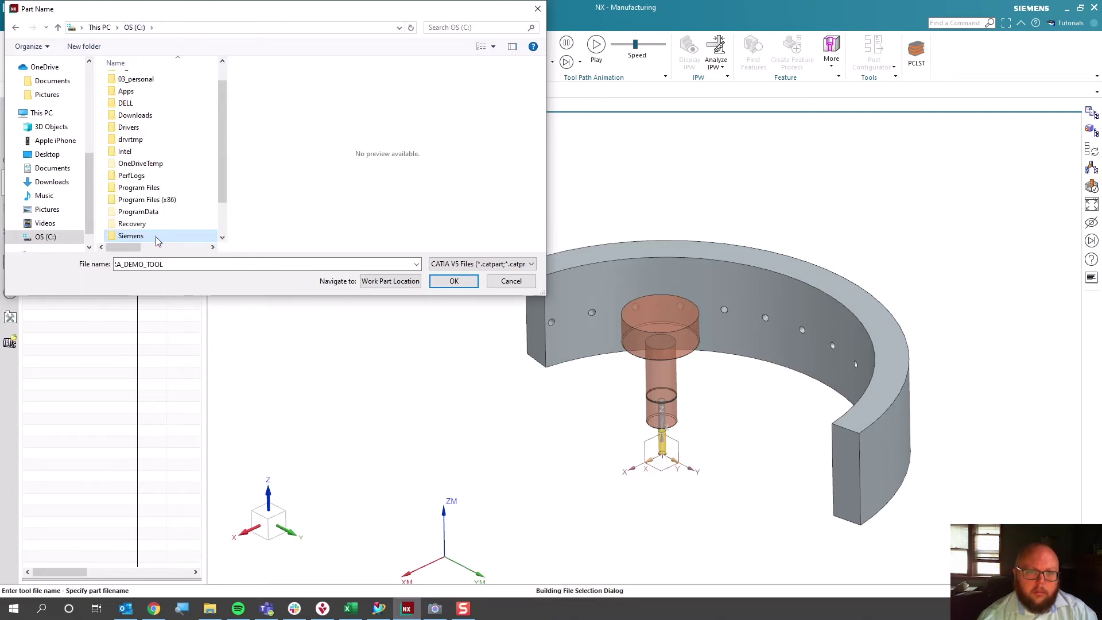
{"action": "double_click", "coordinate": [143, 187]}
{"action": "scroll", "coordinate": [150, 193], "scroll_direction": "down", "scroll_amount": 3}
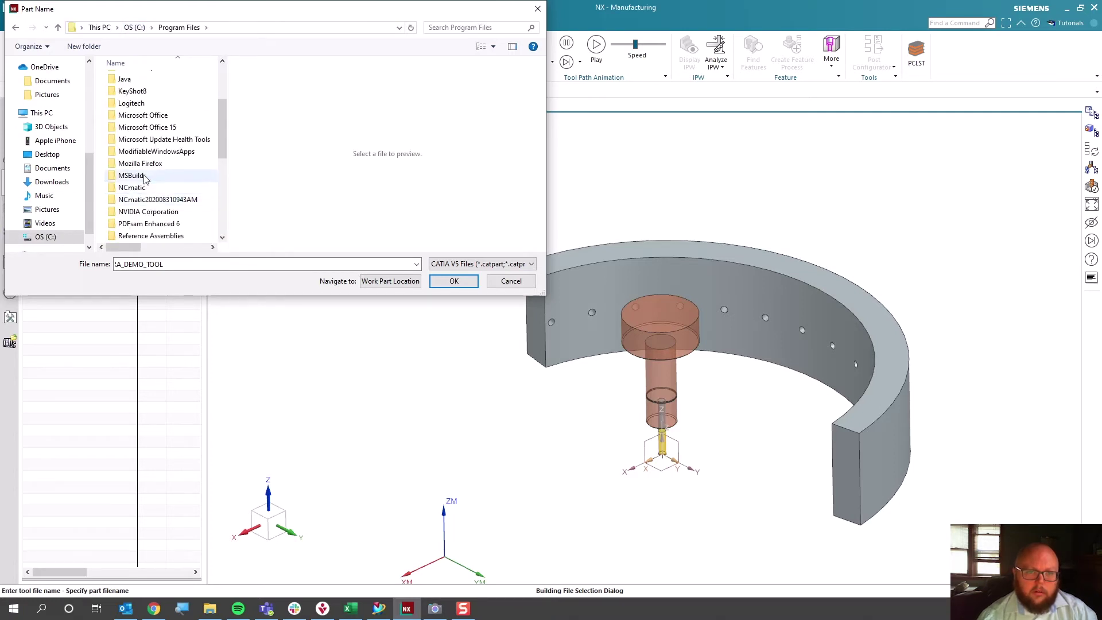
{"action": "scroll", "coordinate": [145, 179], "scroll_direction": "down", "scroll_amount": 3}
{"action": "double_click", "coordinate": [133, 139]}
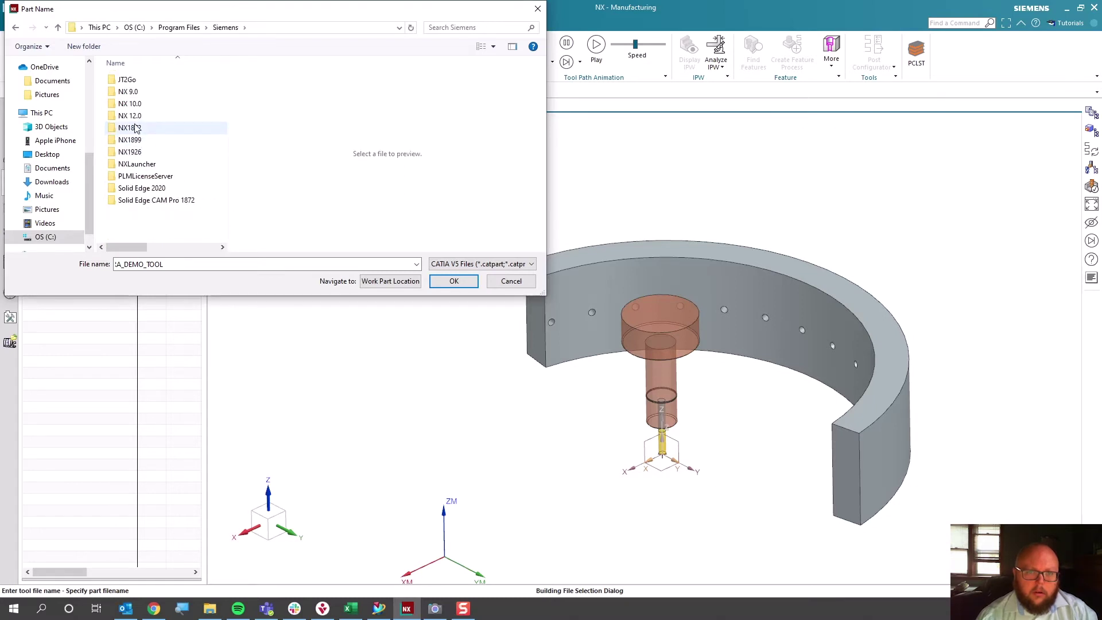
{"action": "double_click", "coordinate": [129, 151]}
{"action": "scroll", "coordinate": [128, 171], "scroll_direction": "down", "scroll_amount": 4}
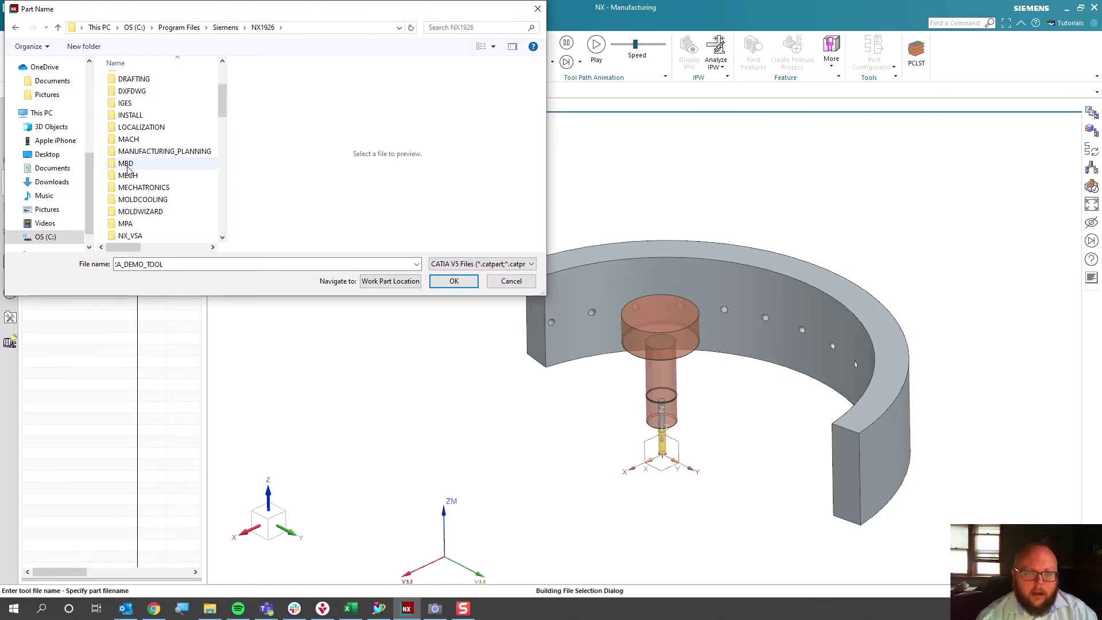
{"action": "double_click", "coordinate": [128, 140]}
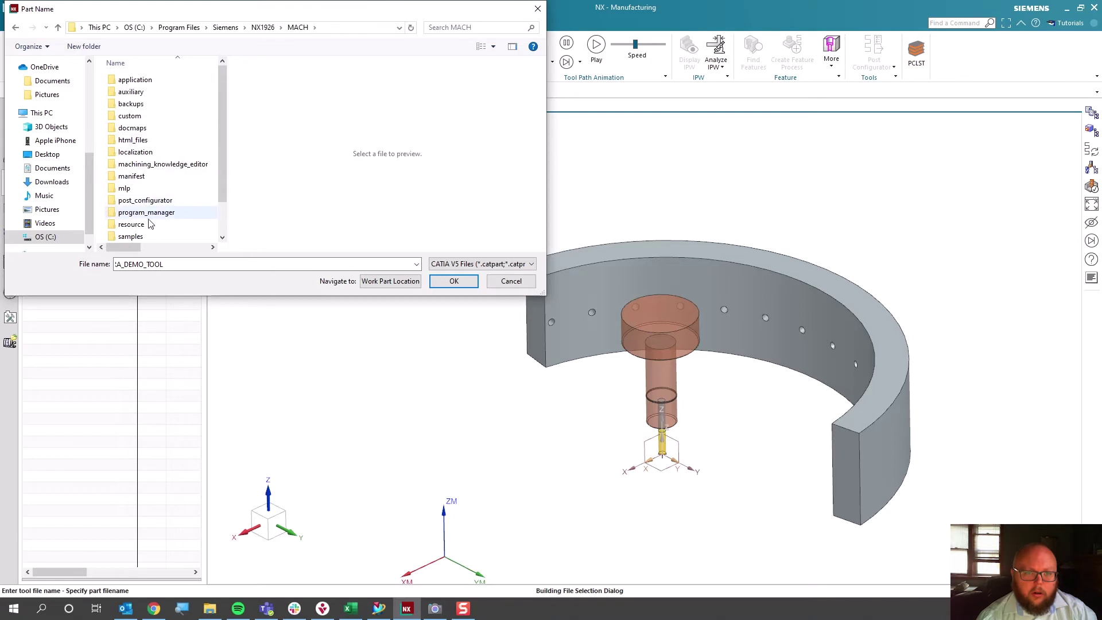
- Continue into resource > library > tool > graphics > ra_demo_tool
{"action": "double_click", "coordinate": [150, 224]}
{"action": "double_click", "coordinate": [151, 115]}
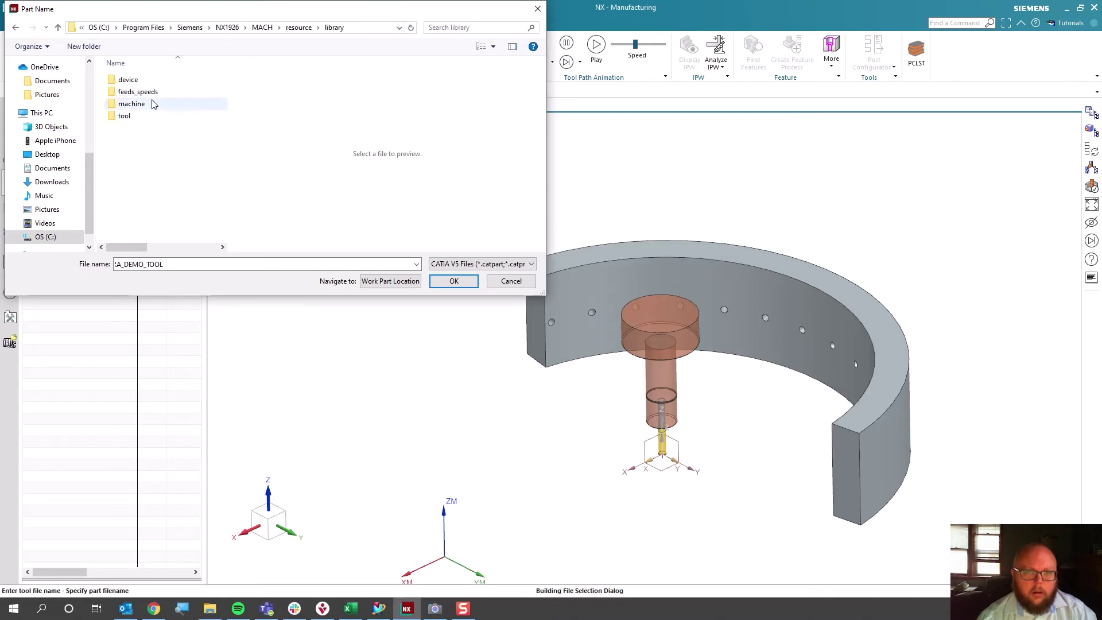
{"action": "left_click", "coordinate": [136, 120]}
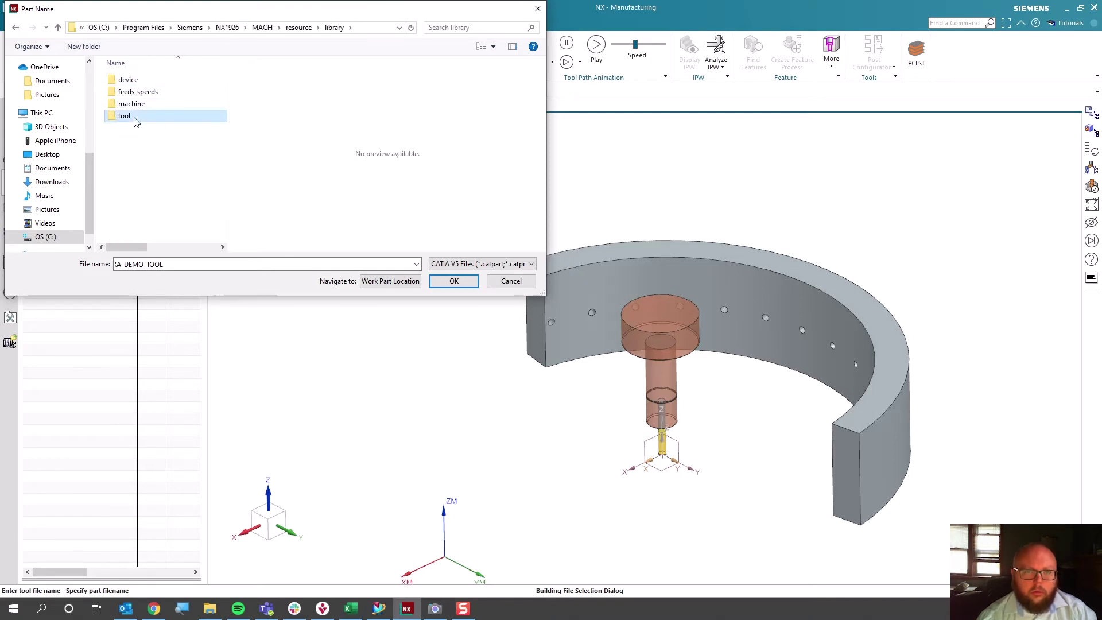
{"action": "double_click", "coordinate": [135, 117]}
{"action": "double_click", "coordinate": [137, 104]}
{"action": "double_click", "coordinate": [143, 83]}
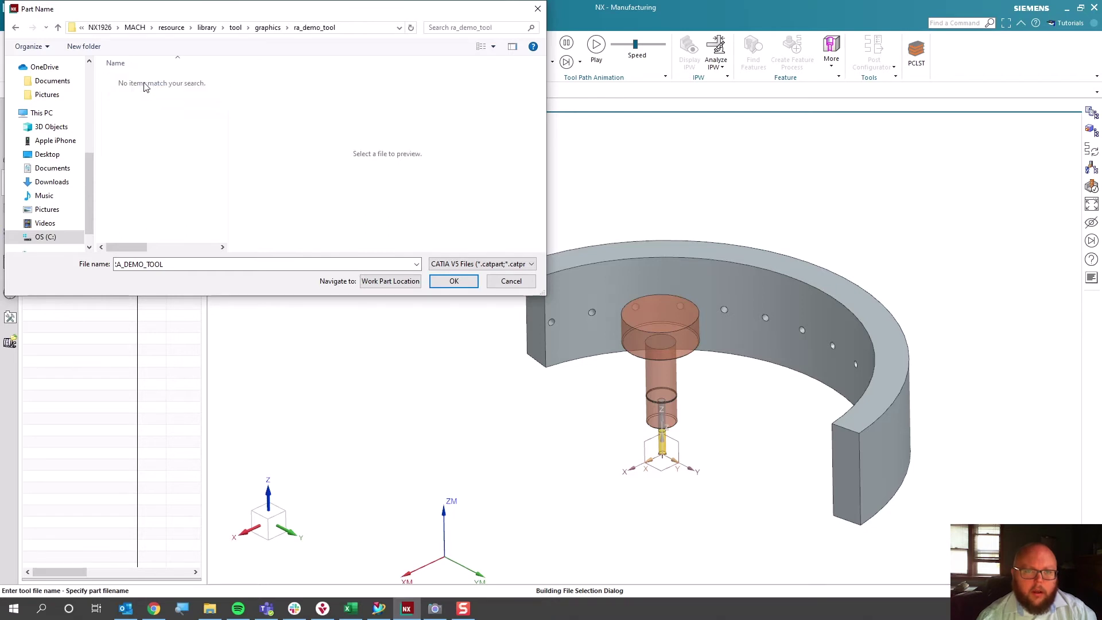
- Name the file RA_DEMO_TOOL_ and save it, then bring up the library folder
{"action": "double_click", "coordinate": [182, 264]}
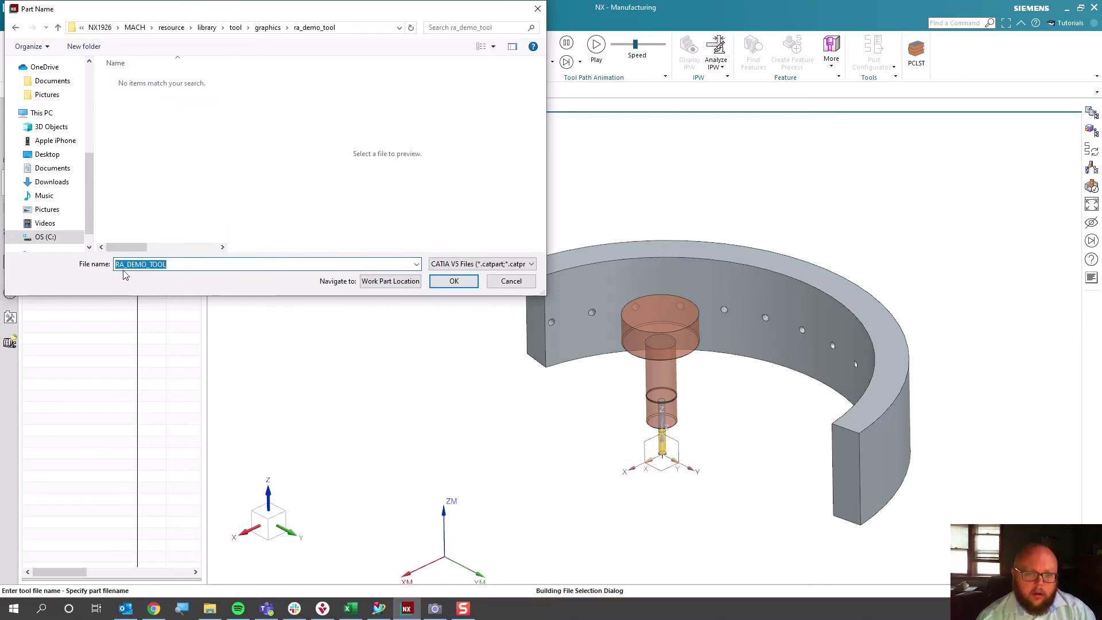
{"action": "left_click", "coordinate": [179, 263]}
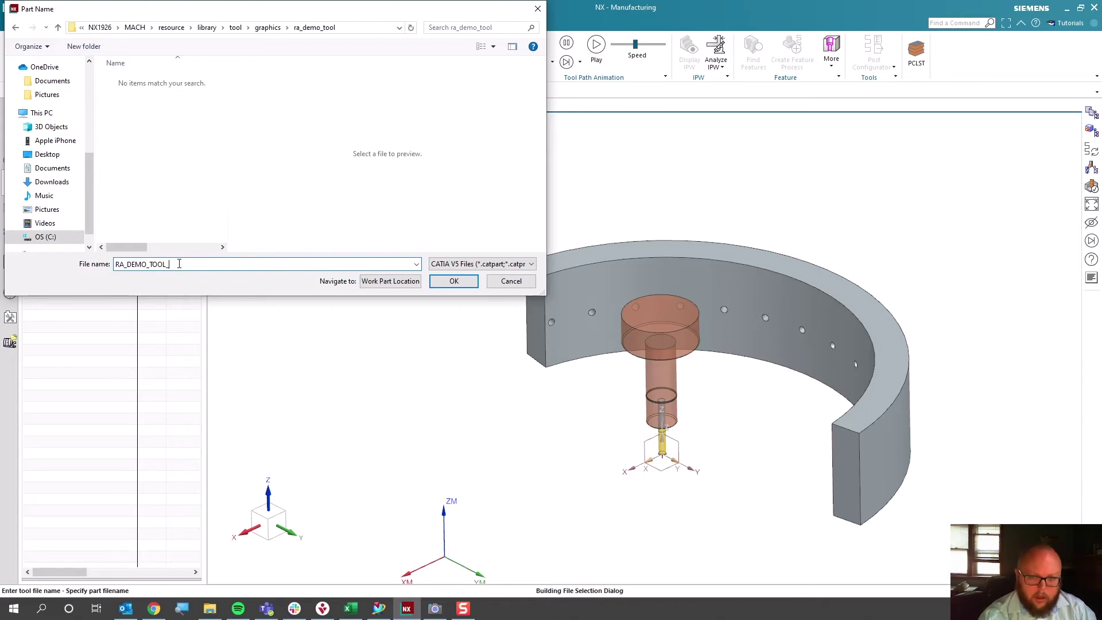
{"action": "double_click", "coordinate": [180, 263]}
{"action": "left_click", "coordinate": [453, 281]}
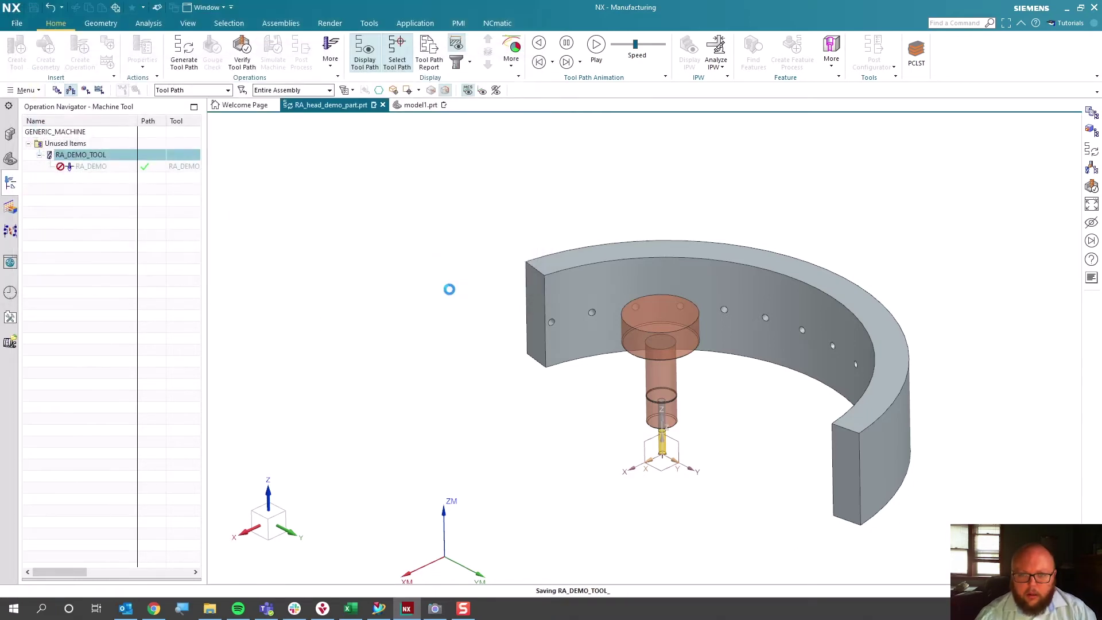
{"action": "left_click", "coordinate": [208, 610]}
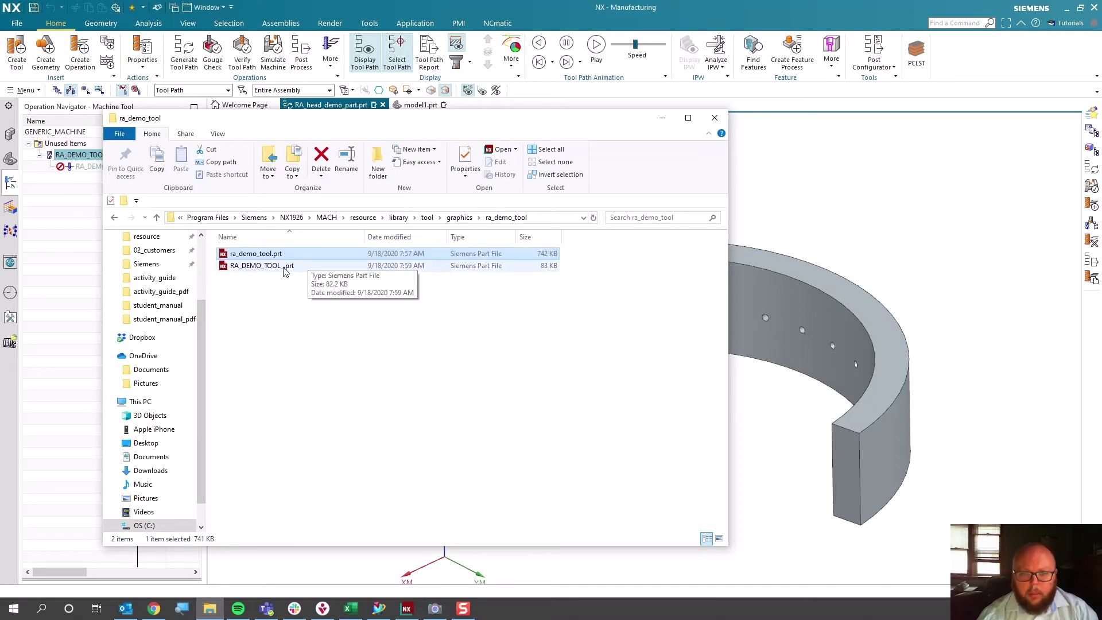
- Rename the original ra_demo_tool.prt to ra_demo_tool_.prt
{"action": "left_click", "coordinate": [256, 255]}
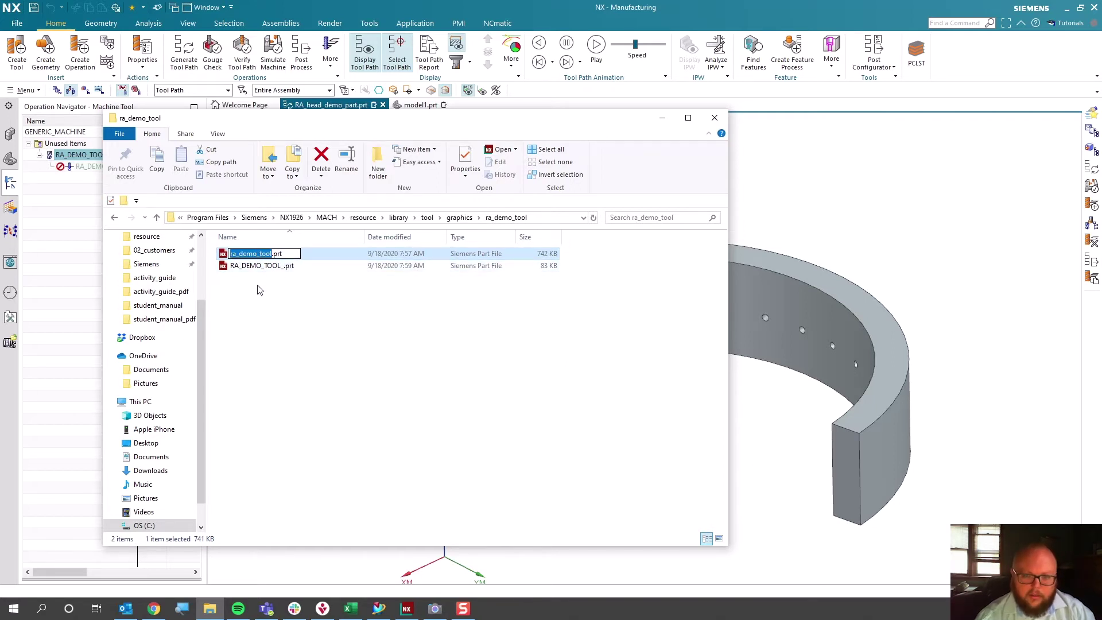
{"action": "key", "text": "Return"}
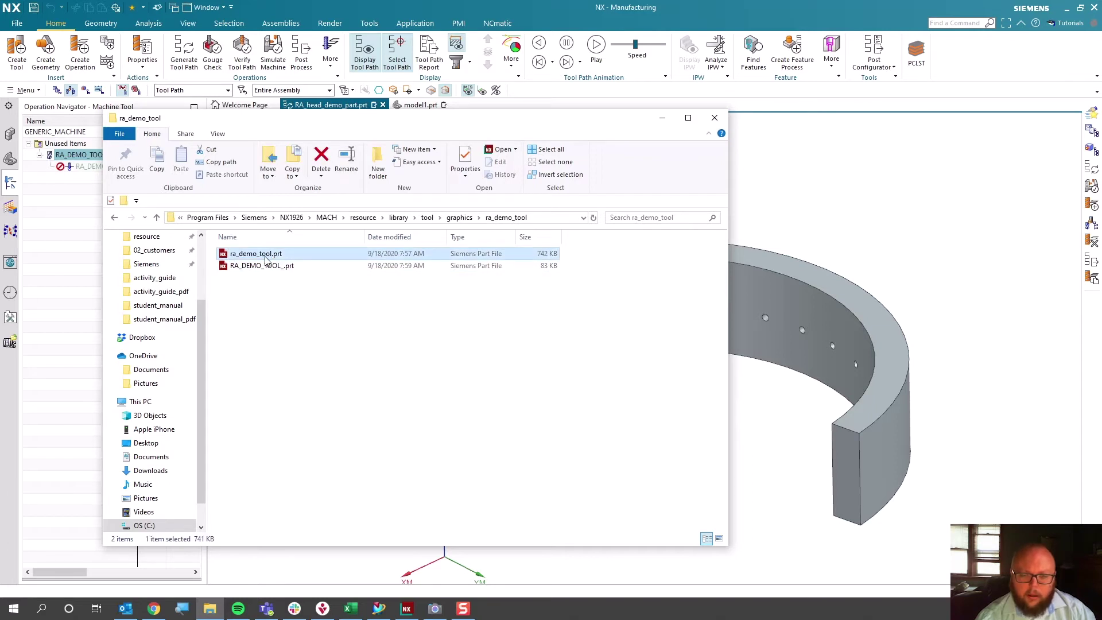
{"action": "left_click", "coordinate": [272, 256]}
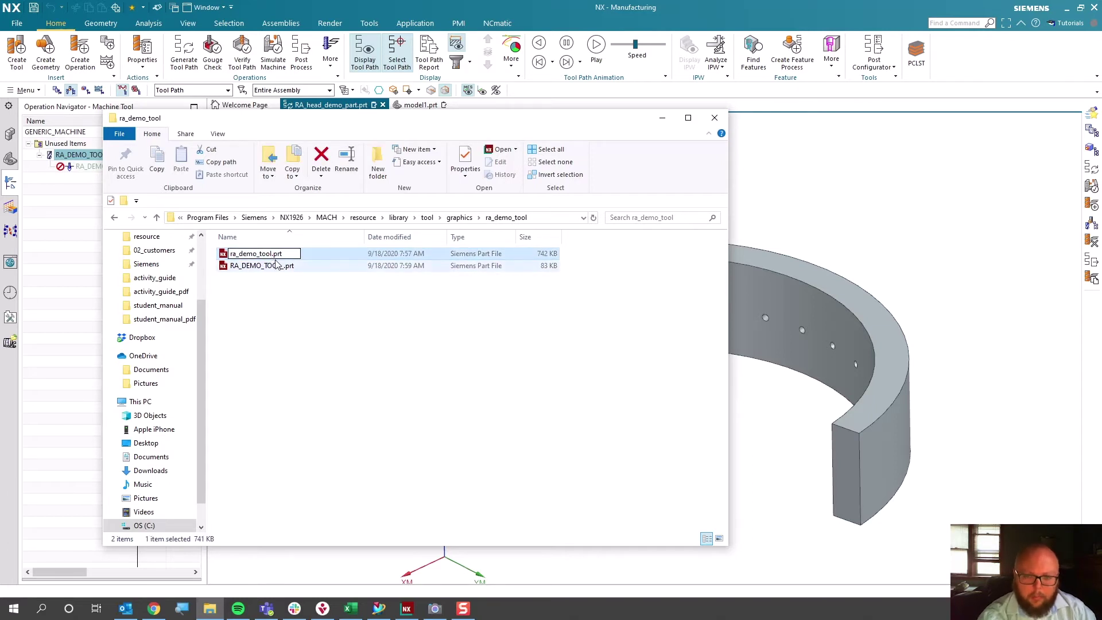
{"action": "type", "text": "___"}
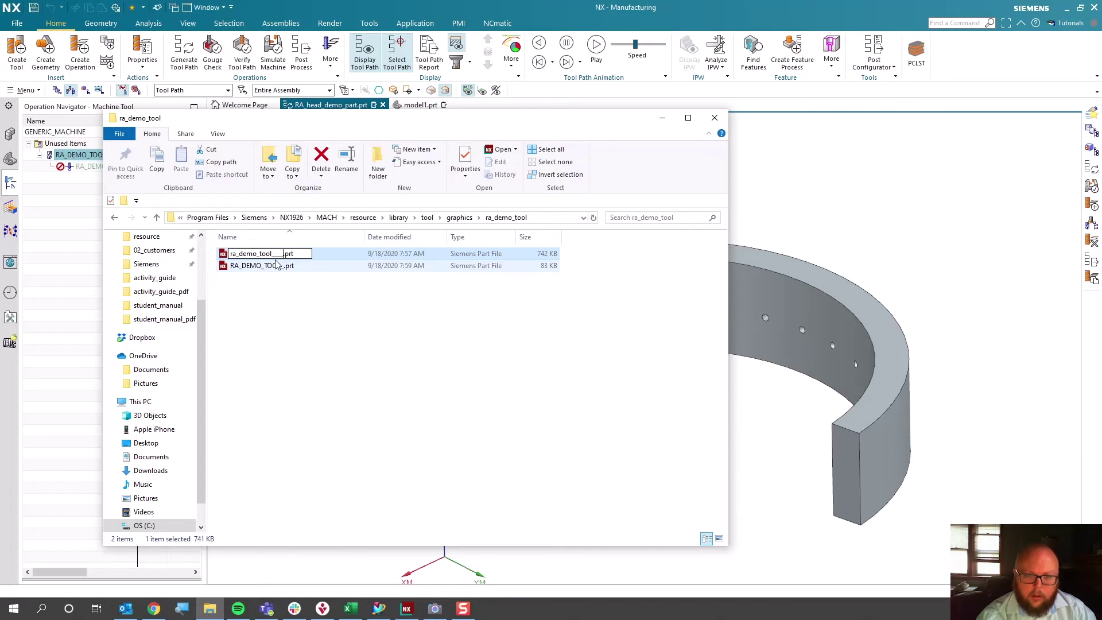
{"action": "key", "text": "Return"}
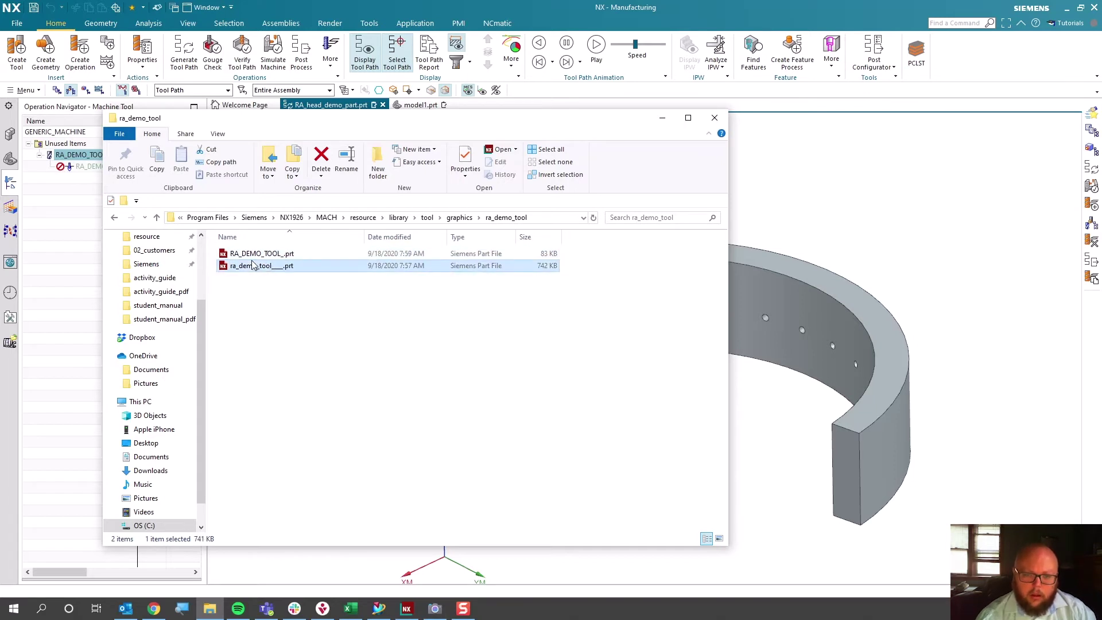
- Rename the new RA_DEMO_TOOL_.prt to ra_demo_tool.prt
{"action": "left_click", "coordinate": [266, 257]}
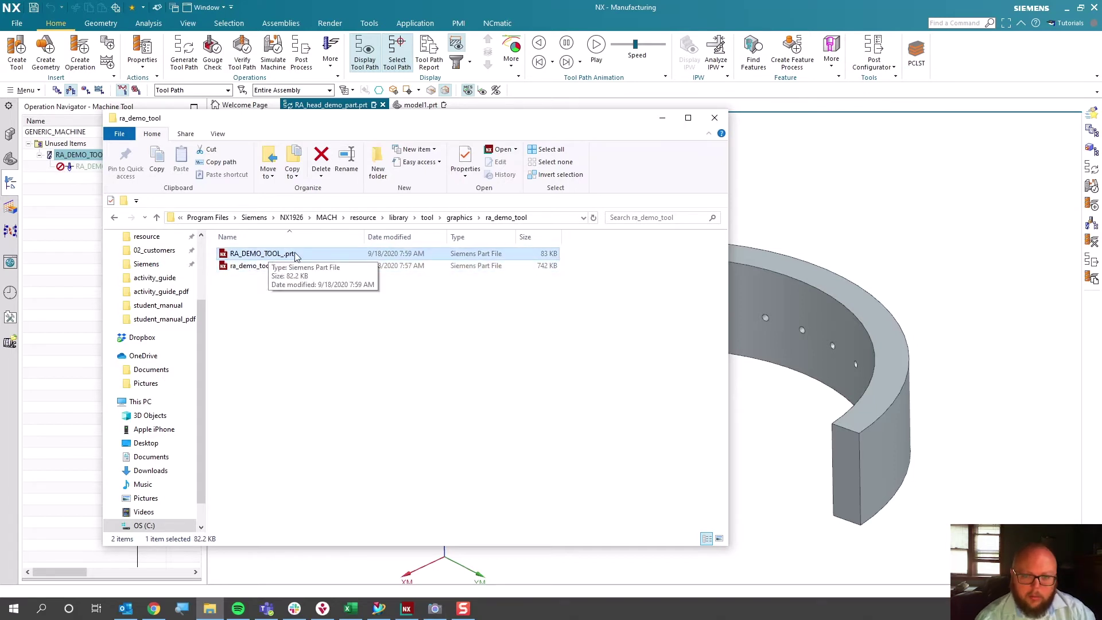
{"action": "left_click", "coordinate": [293, 254]}
{"action": "type", "text": "ra_demo_tool"}
{"action": "left_click", "coordinate": [301, 305]}
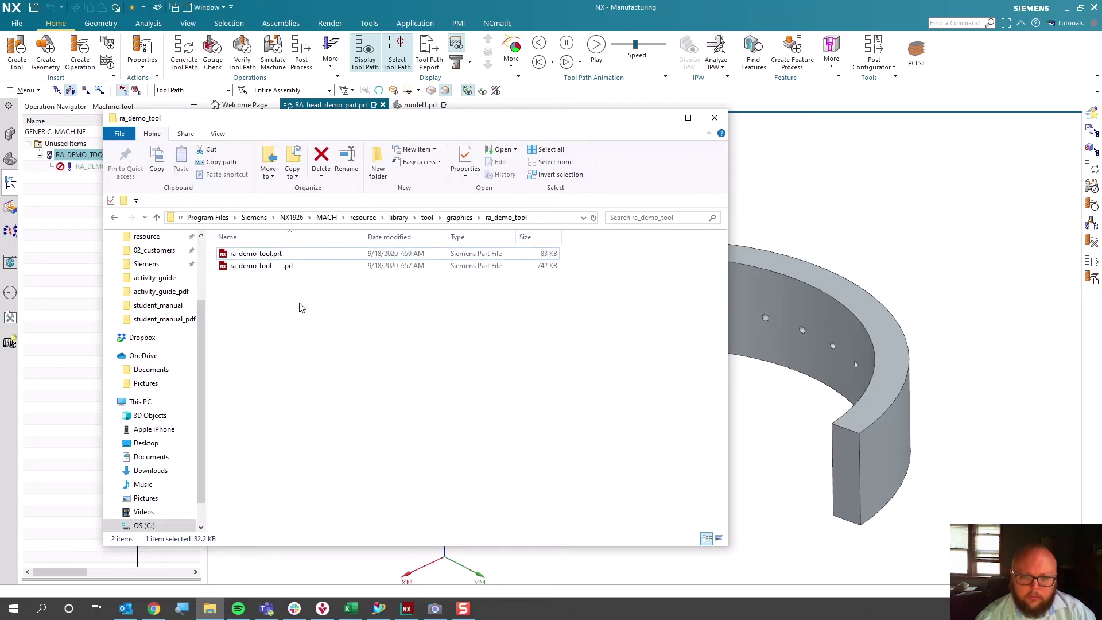
- Delete the old ra_demo_tool_.prt and minimize File Explorer
{"action": "right_click", "coordinate": [284, 268]}
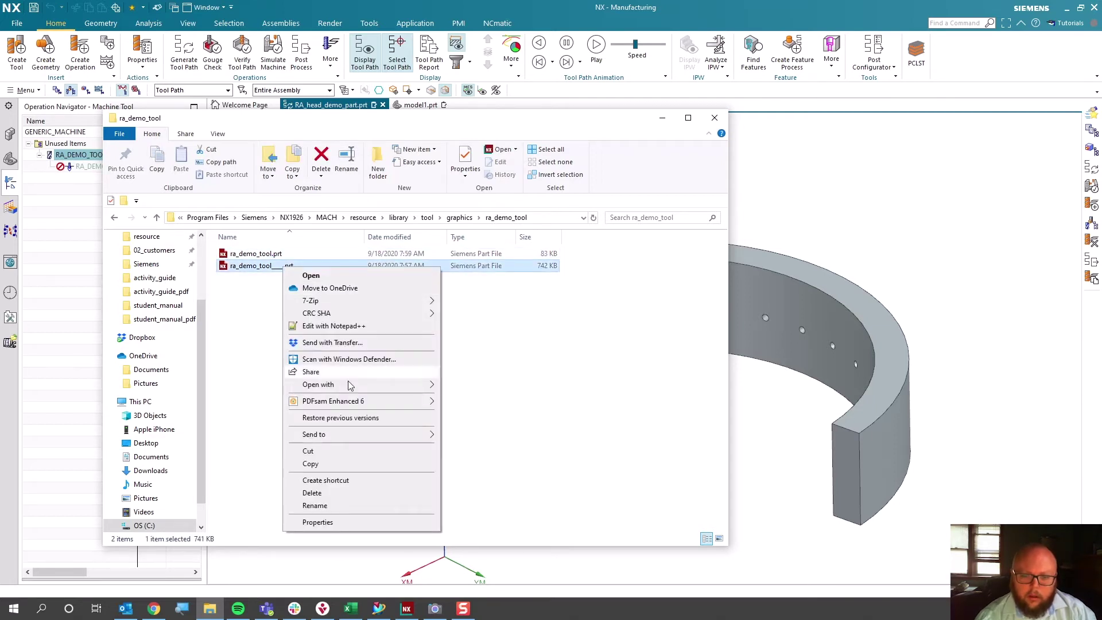
{"action": "left_click", "coordinate": [345, 493]}
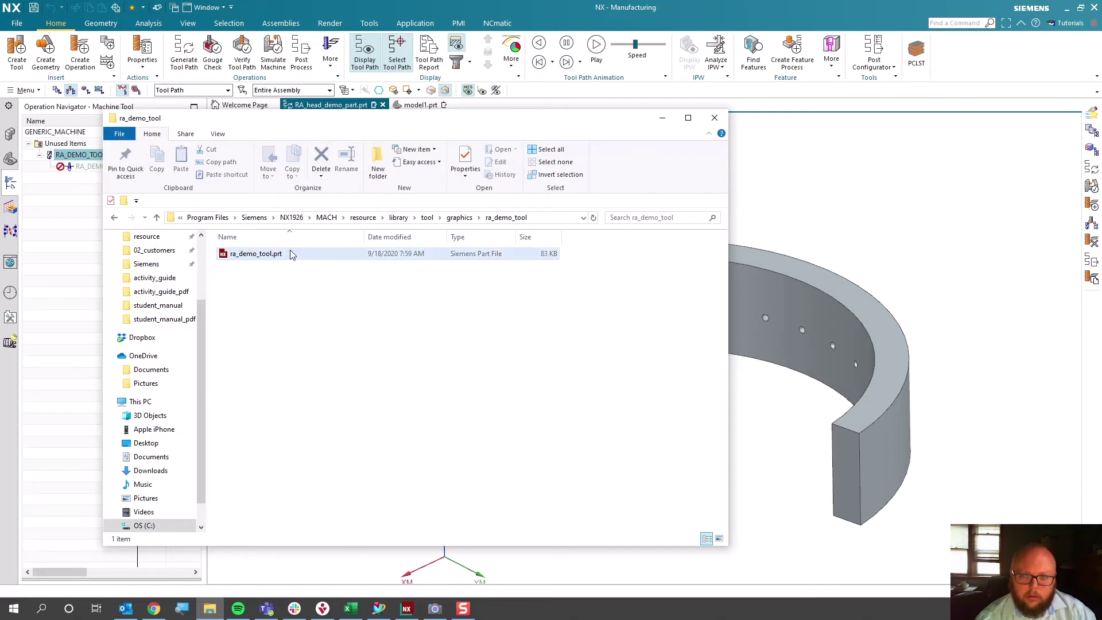
{"action": "left_click", "coordinate": [664, 118]}
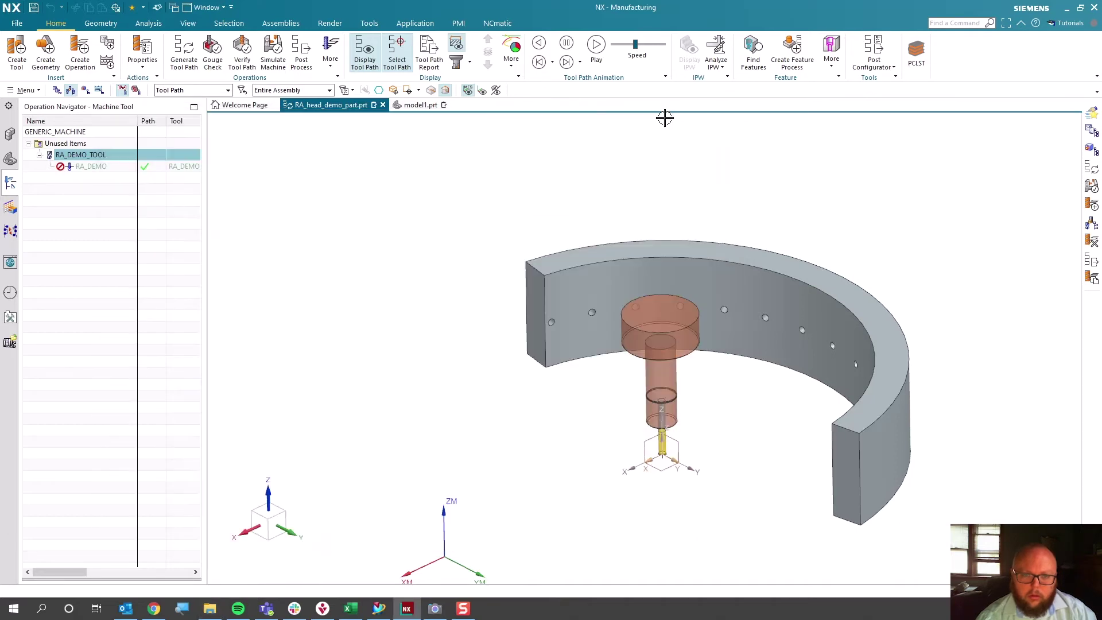
{"action": "left_click", "coordinate": [209, 609]}
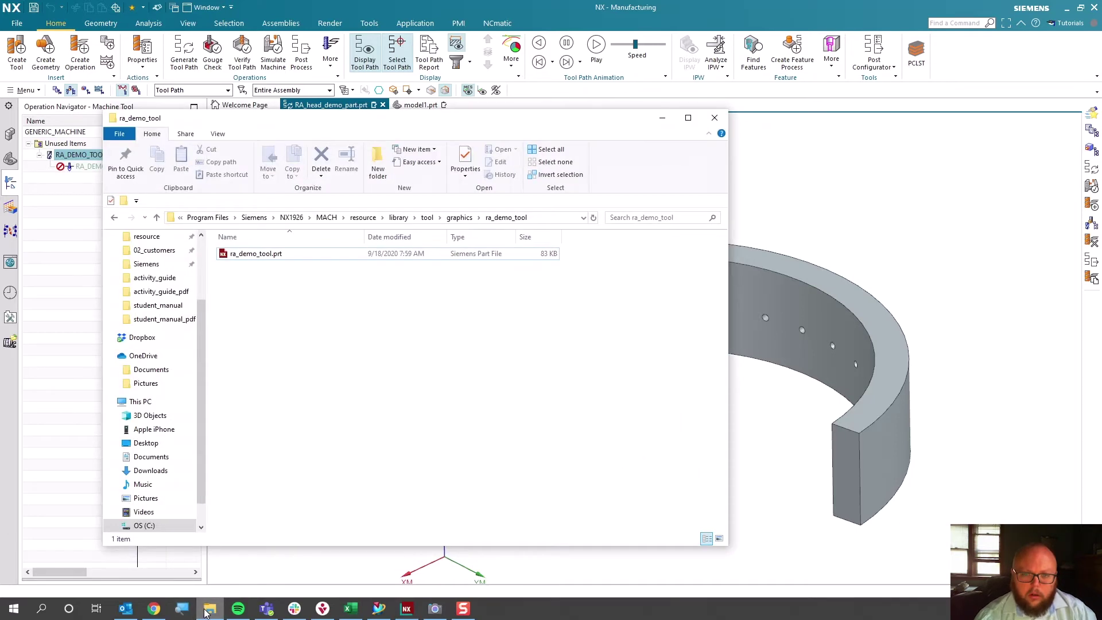
- Open ra_demo_tool.prt, skip the machining environment, switch to Modeling and save it
{"action": "double_click", "coordinate": [259, 254]}
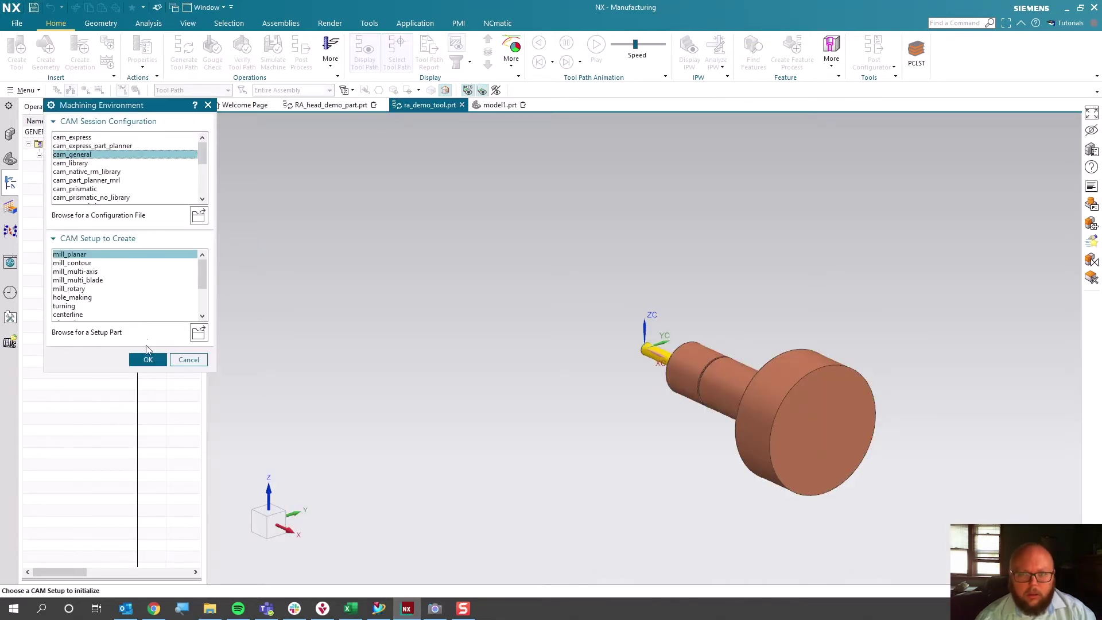
{"action": "left_click", "coordinate": [416, 23]}
{"action": "left_click", "coordinate": [189, 359]}
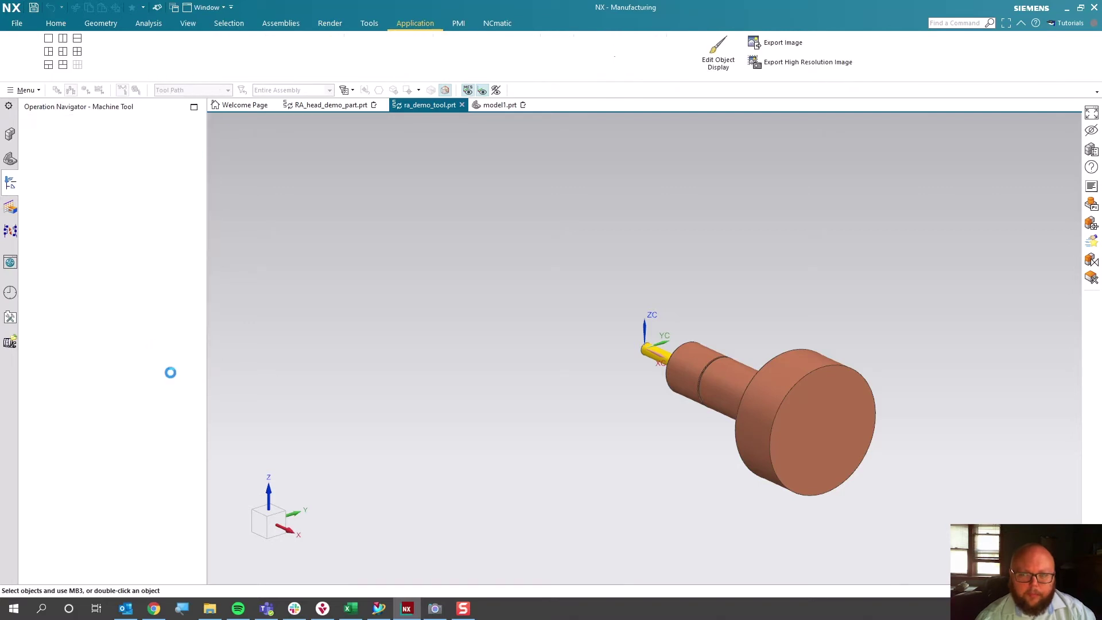
{"action": "left_click", "coordinate": [33, 7]}
- Inspect the three Revolved features in the Part Navigator, rotate the drill, then view its assembly structure
{"action": "left_click", "coordinate": [10, 159]}
{"action": "left_click", "coordinate": [10, 182]}
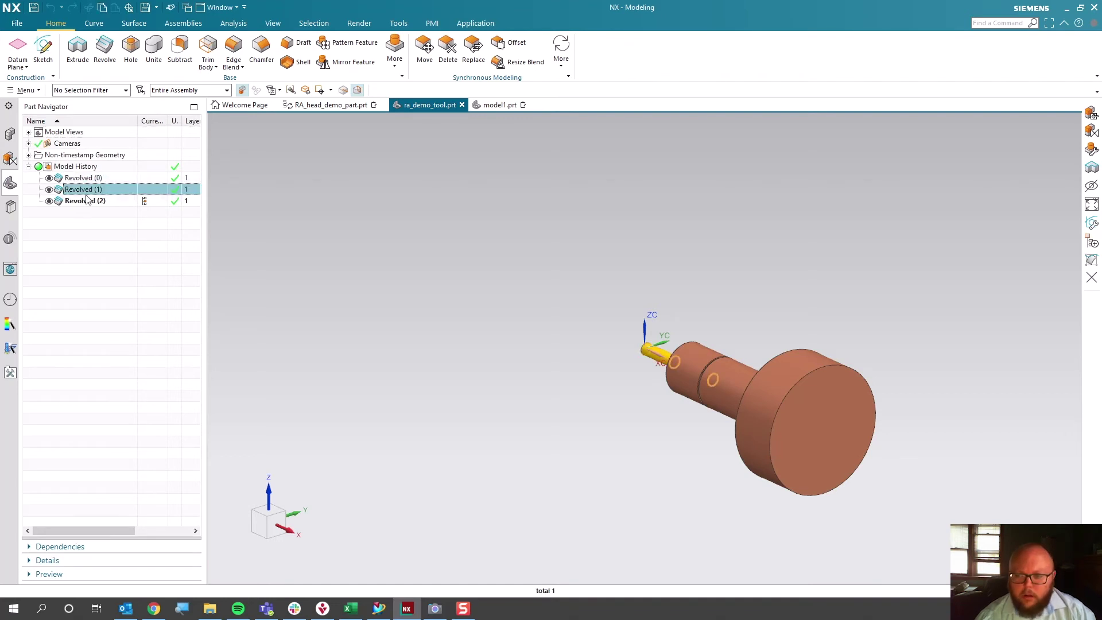
{"action": "left_click", "coordinate": [85, 201]}
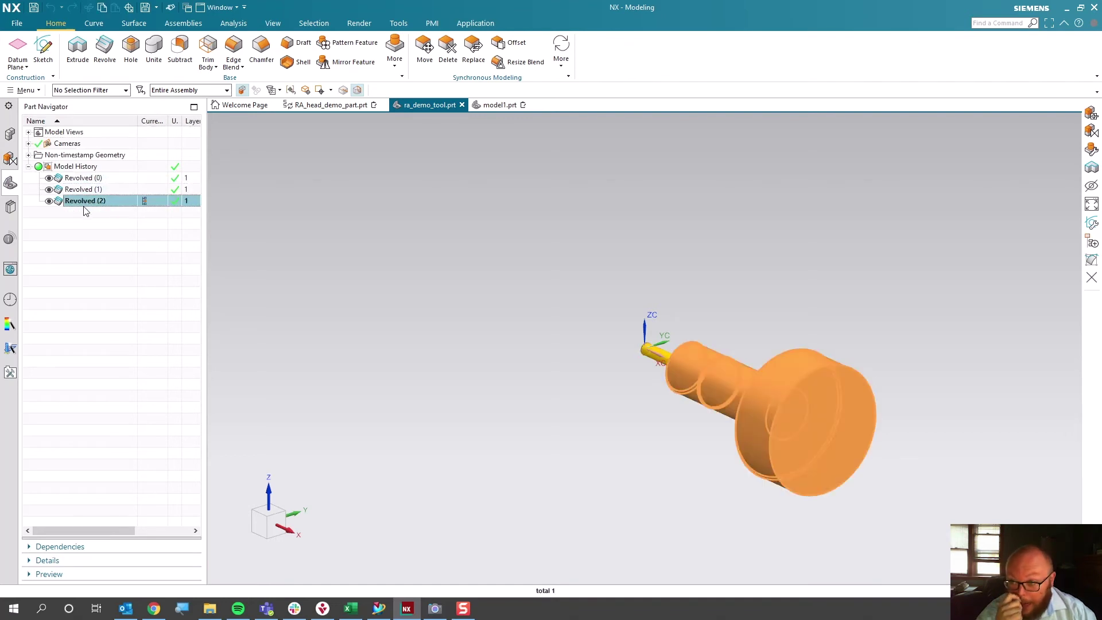
{"action": "left_click", "coordinate": [136, 295]}
{"action": "middle_click_drag", "start_coordinate": [564, 170], "coordinate": [671, 390]}
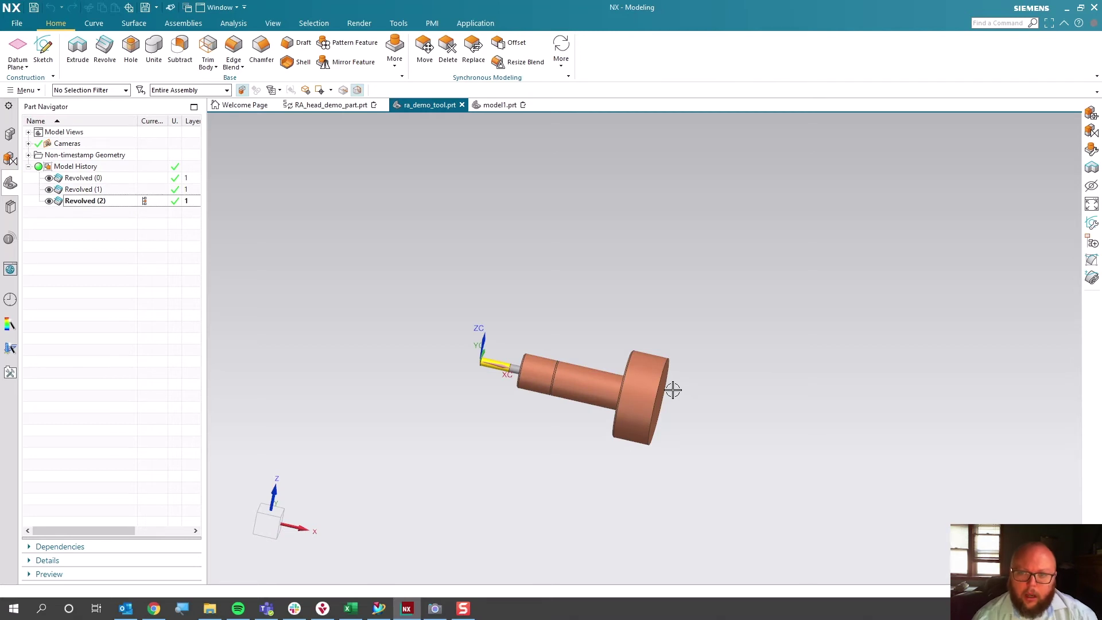
{"action": "left_click", "coordinate": [11, 136]}
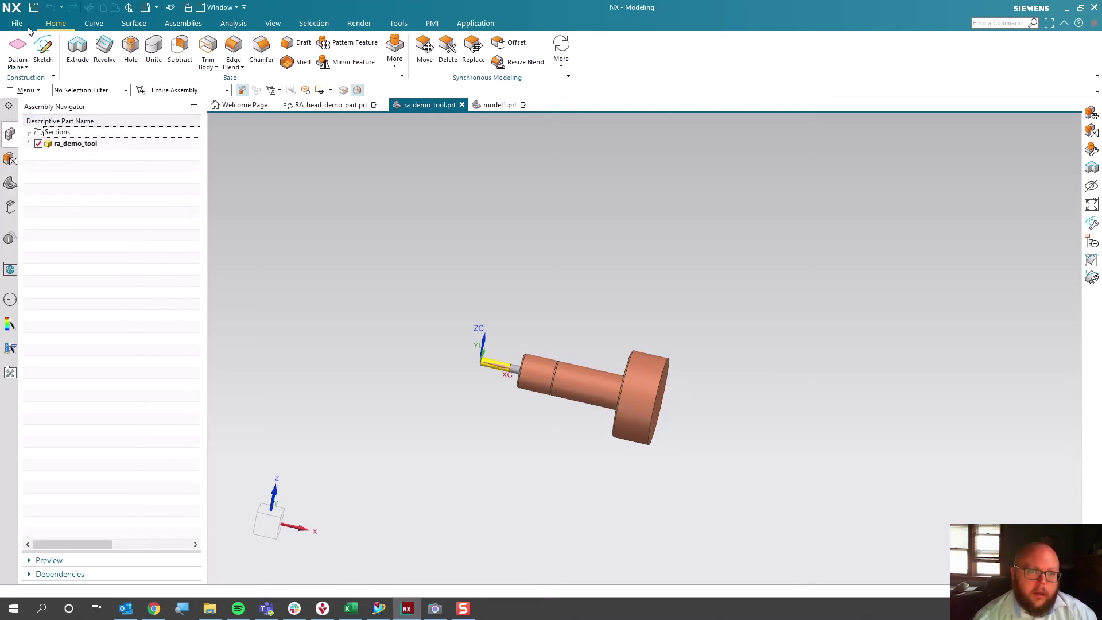
{"action": "left_click", "coordinate": [174, 25]}
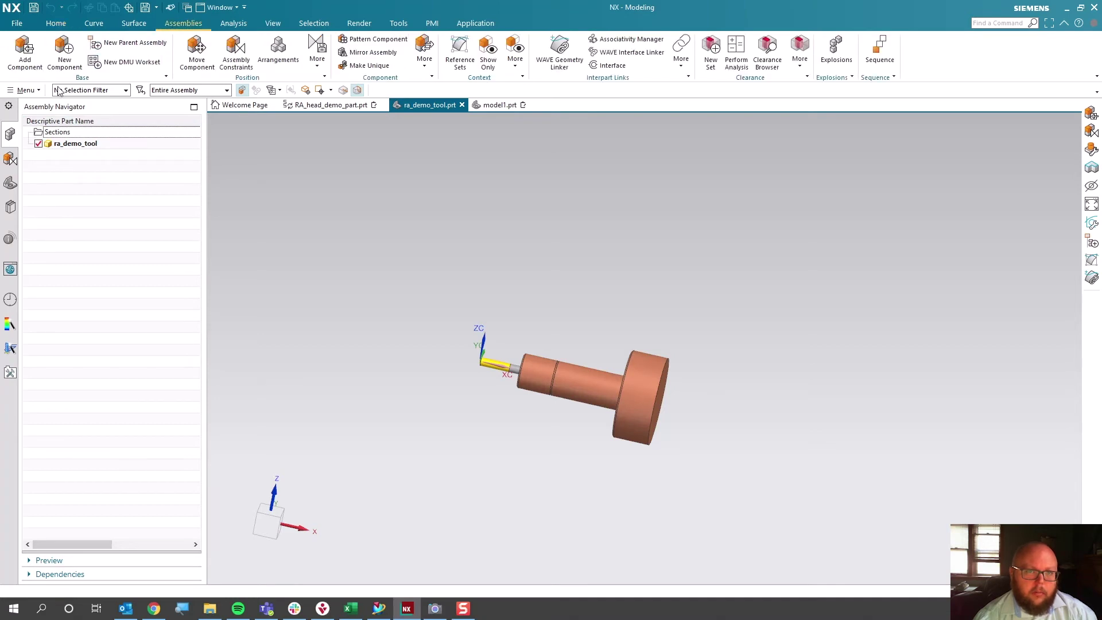
- Add sim09_adapter-HEAD.prt from library\device\graphics\sim09_Adapter-Head as a new component
{"action": "left_click", "coordinate": [25, 63]}
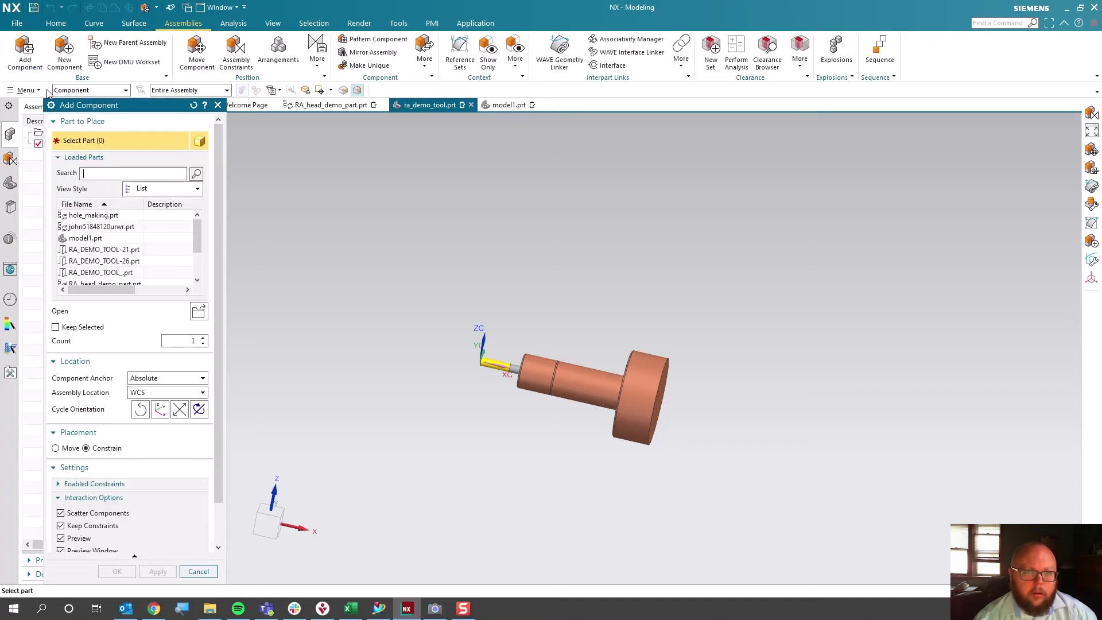
{"action": "left_click", "coordinate": [199, 311]}
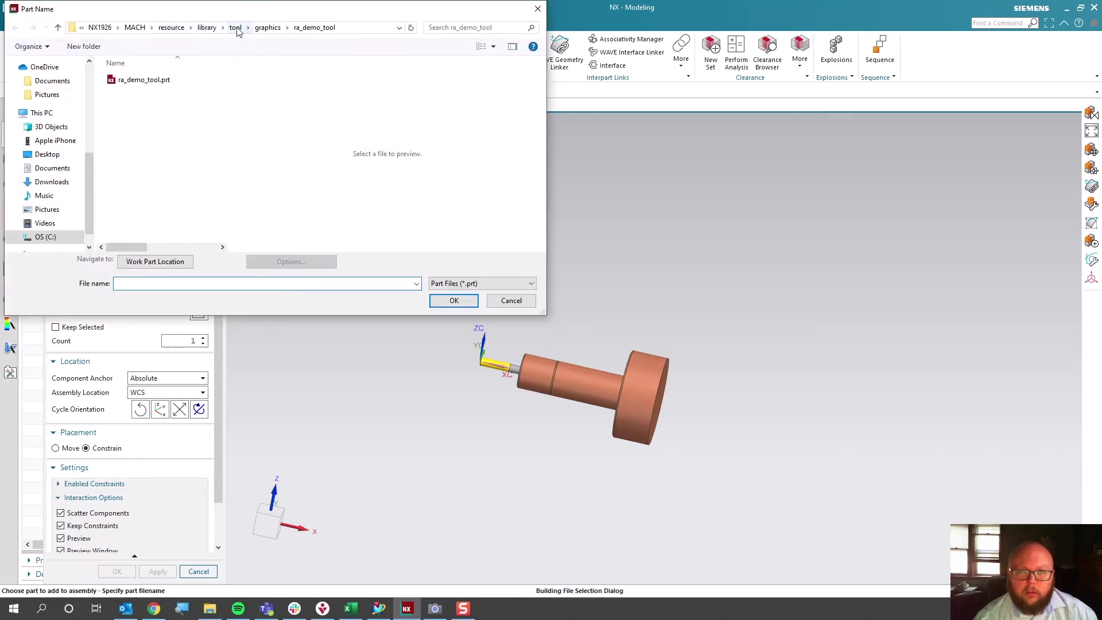
{"action": "left_click", "coordinate": [207, 27]}
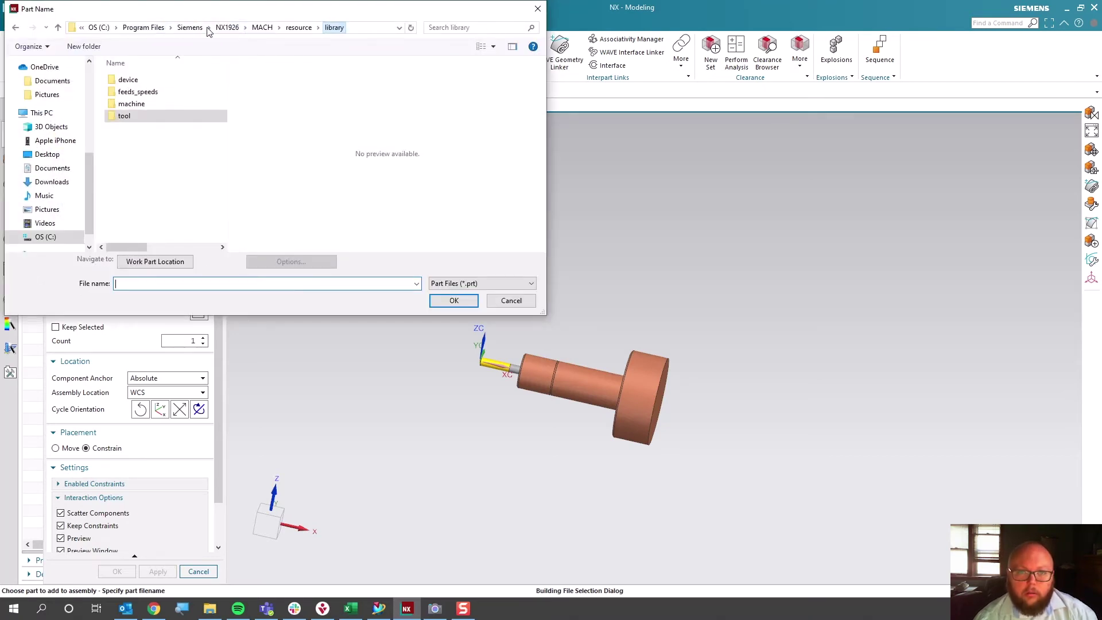
{"action": "double_click", "coordinate": [129, 81]}
{"action": "left_click", "coordinate": [136, 96]}
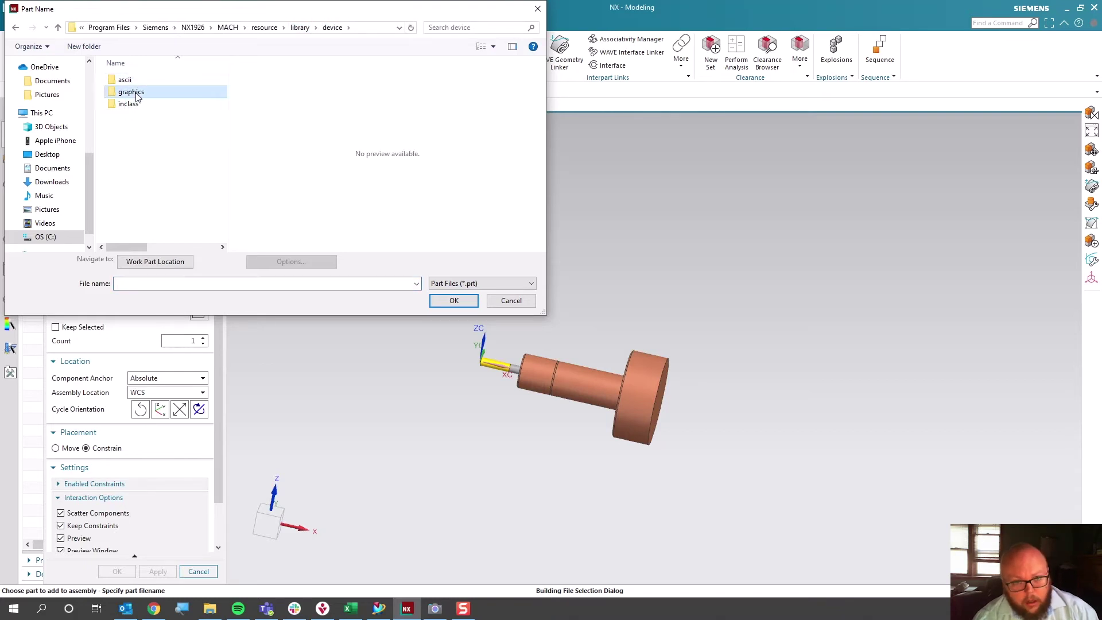
{"action": "double_click", "coordinate": [136, 96]}
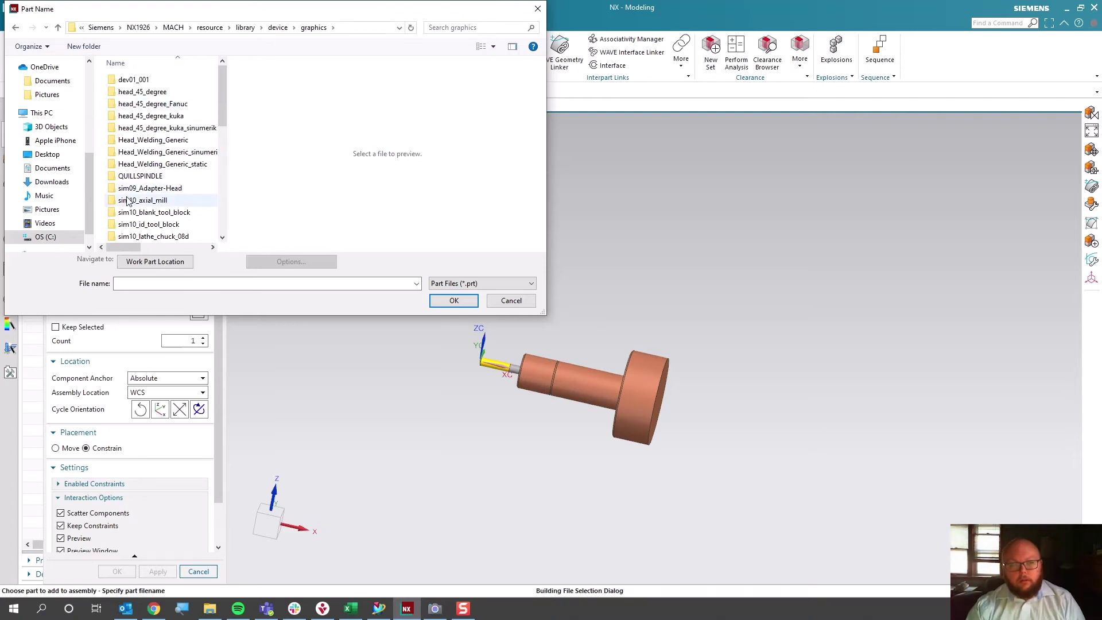
{"action": "double_click", "coordinate": [166, 189]}
{"action": "left_click", "coordinate": [187, 93]}
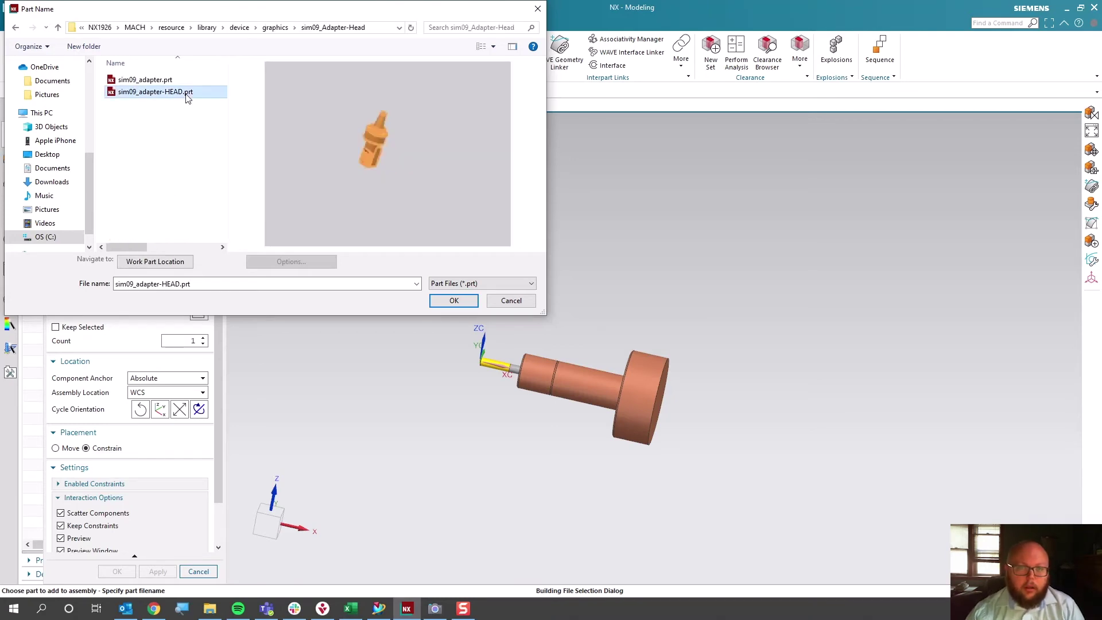
{"action": "left_click", "coordinate": [452, 300]}
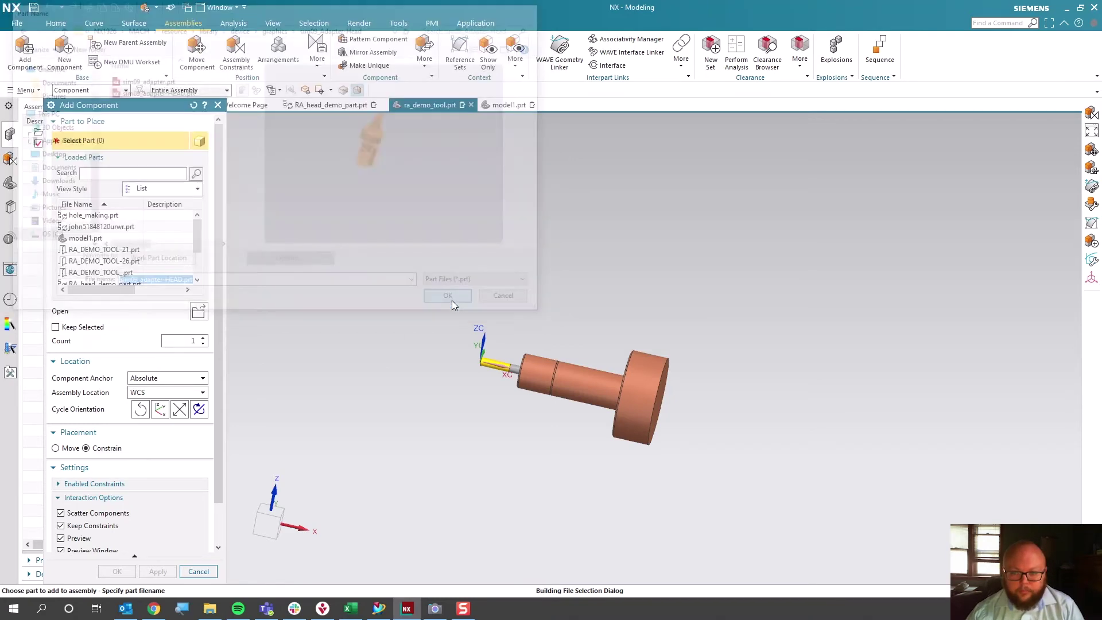
{"action": "scroll", "coordinate": [774, 474], "scroll_direction": "down", "scroll_amount": 2}
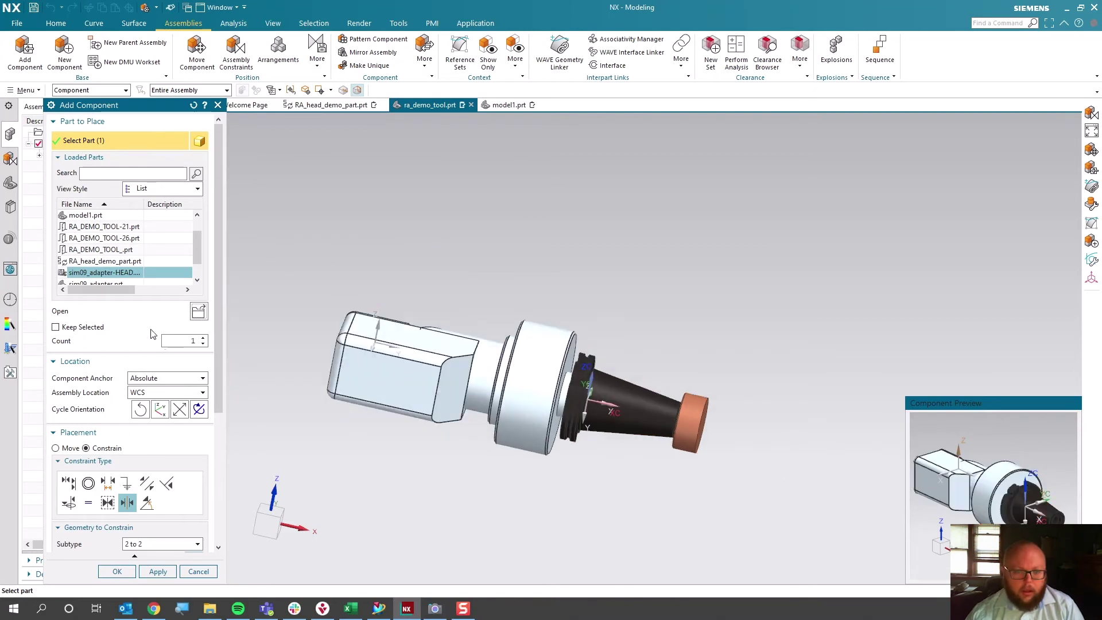
- Touch Align the adapter's mating face to the tool's copper face
{"action": "left_click", "coordinate": [68, 484]}
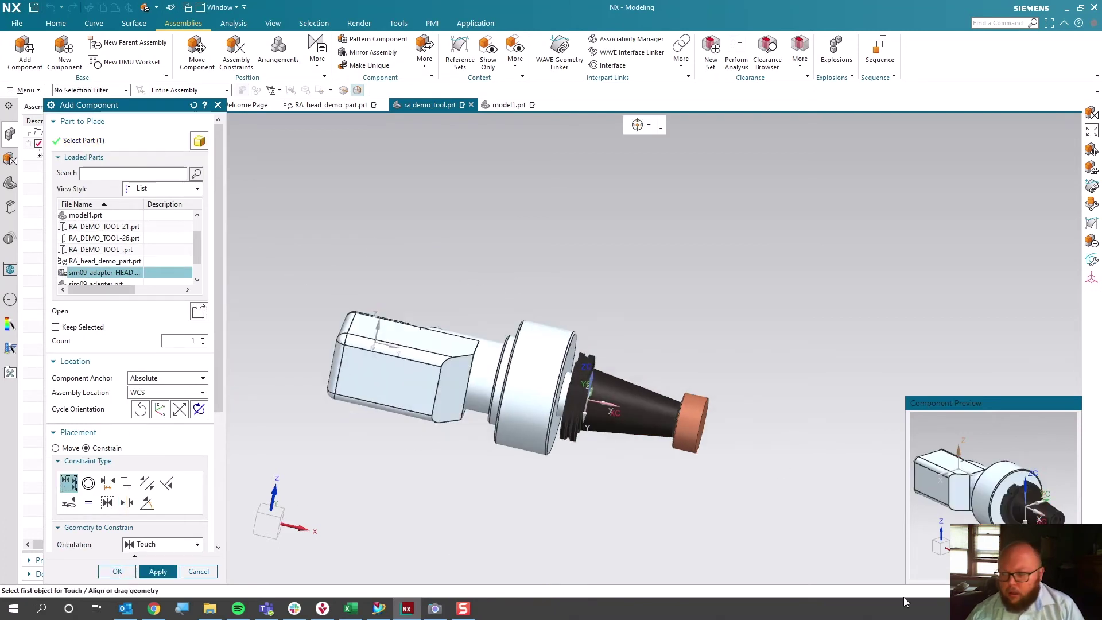
{"action": "middle_click_drag", "start_coordinate": [1011, 485], "coordinate": [958, 478]}
{"action": "left_click", "coordinate": [953, 472]}
{"action": "middle_click_drag", "start_coordinate": [793, 453], "coordinate": [762, 446]}
{"action": "left_click", "coordinate": [675, 422]}
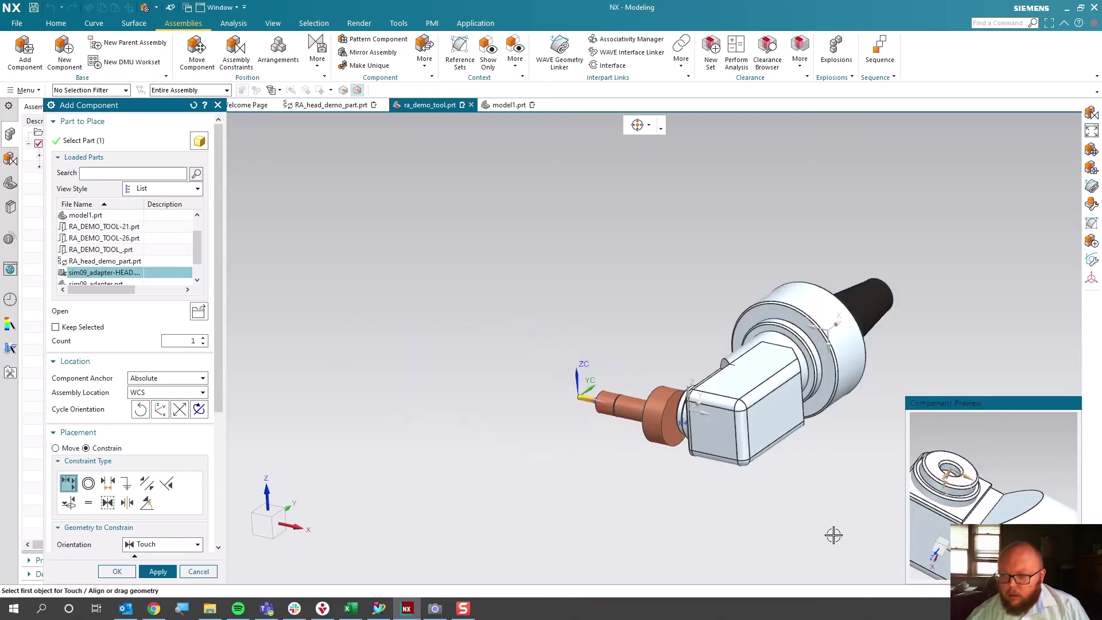
{"action": "middle_click_drag", "start_coordinate": [832, 534], "coordinate": [746, 368]}
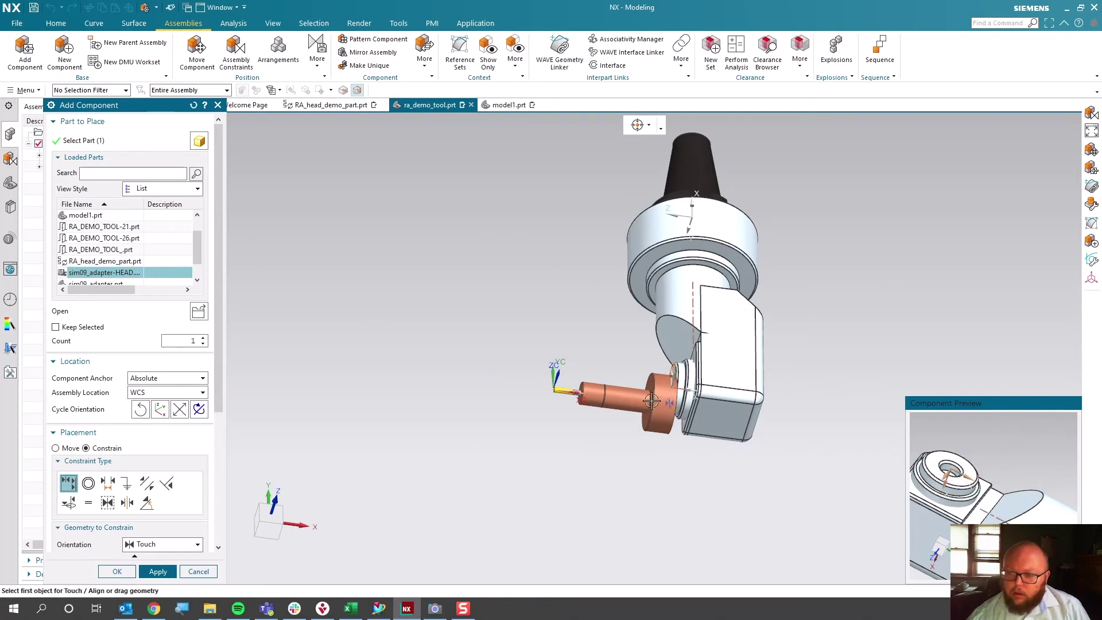
- Switch the orientation to Infer Center/Axis to align the round faces and finish the component
{"action": "left_click", "coordinate": [151, 550]}
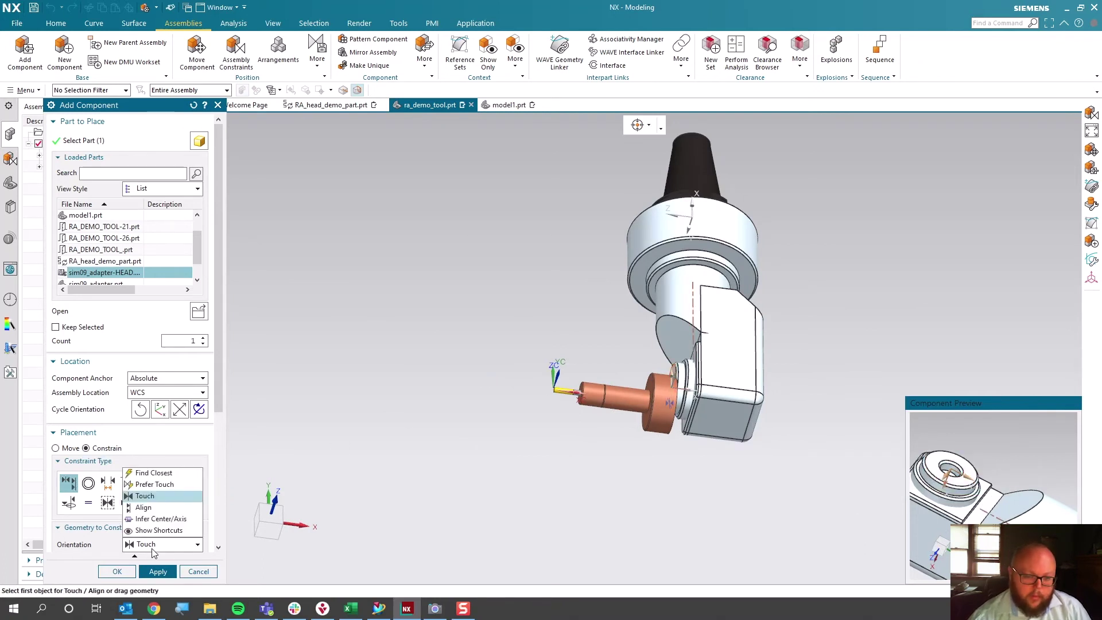
{"action": "left_click", "coordinate": [162, 517]}
{"action": "scroll", "coordinate": [659, 430], "scroll_direction": "up", "scroll_amount": 3}
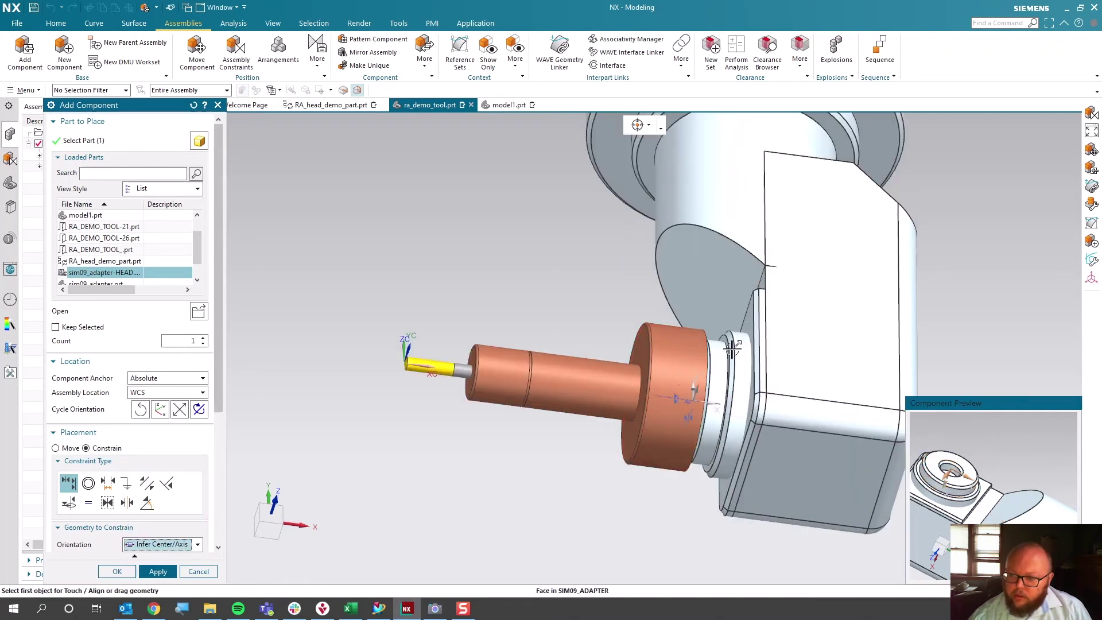
{"action": "middle_click_drag", "start_coordinate": [733, 350], "coordinate": [568, 499]}
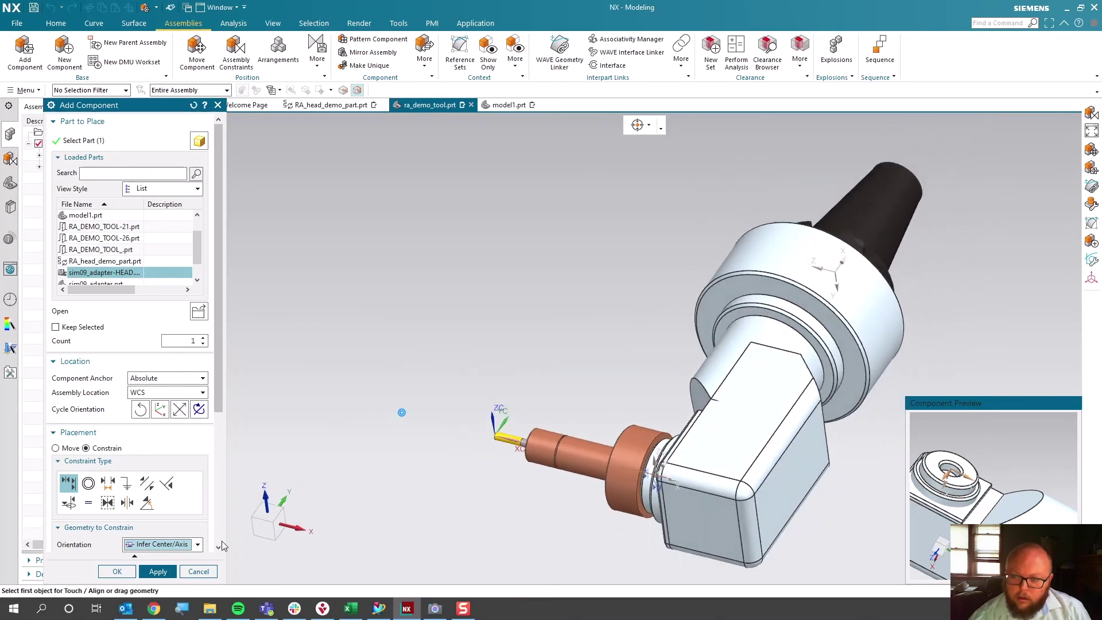
{"action": "left_click", "coordinate": [115, 572]}
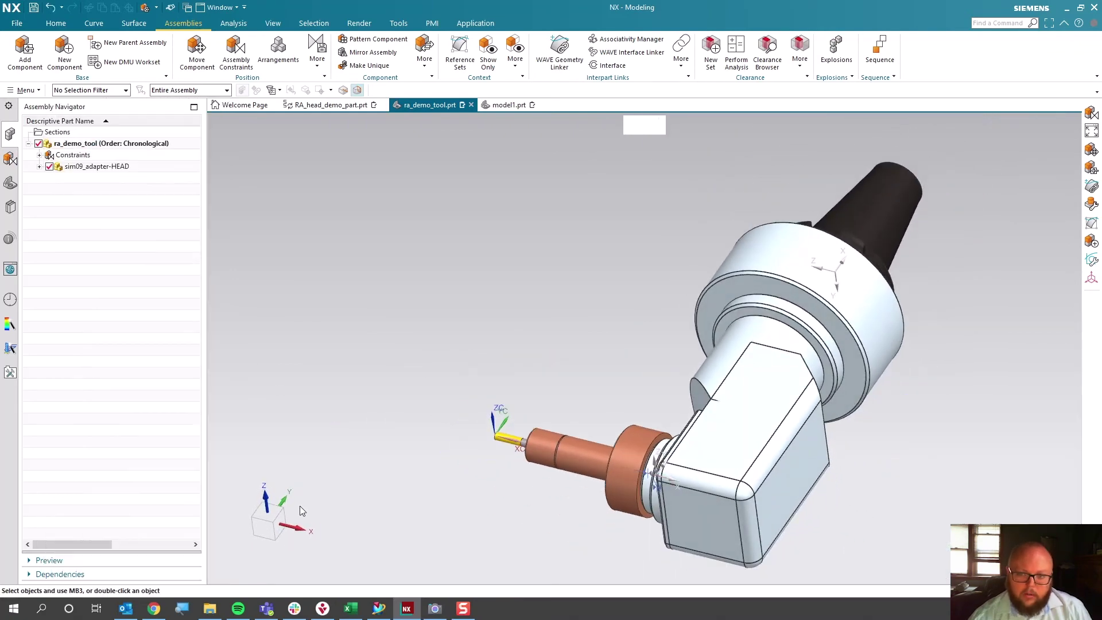
- Create a datum CSYS at the tool tip
{"action": "left_click", "coordinate": [56, 23]}
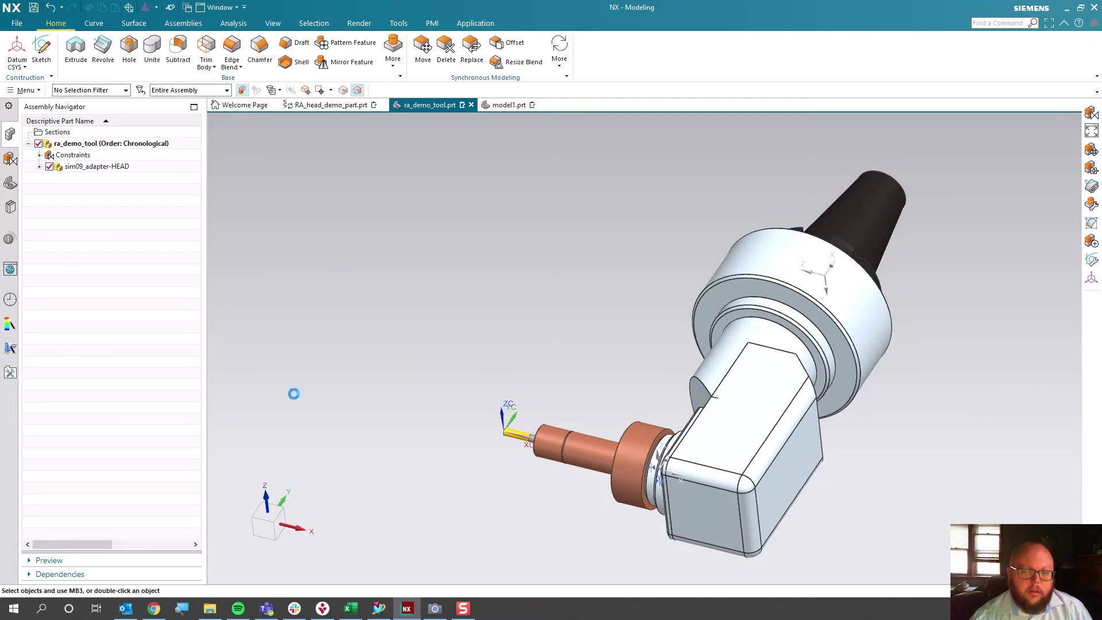
{"action": "middle_click", "coordinate": [442, 442]}
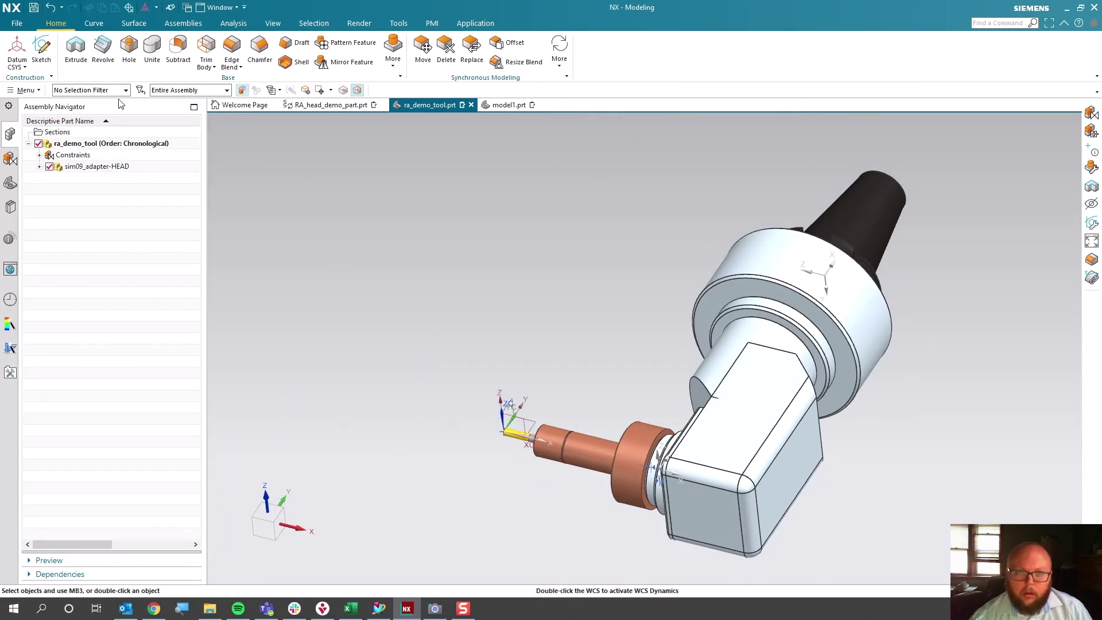
{"action": "left_click", "coordinate": [183, 24]}
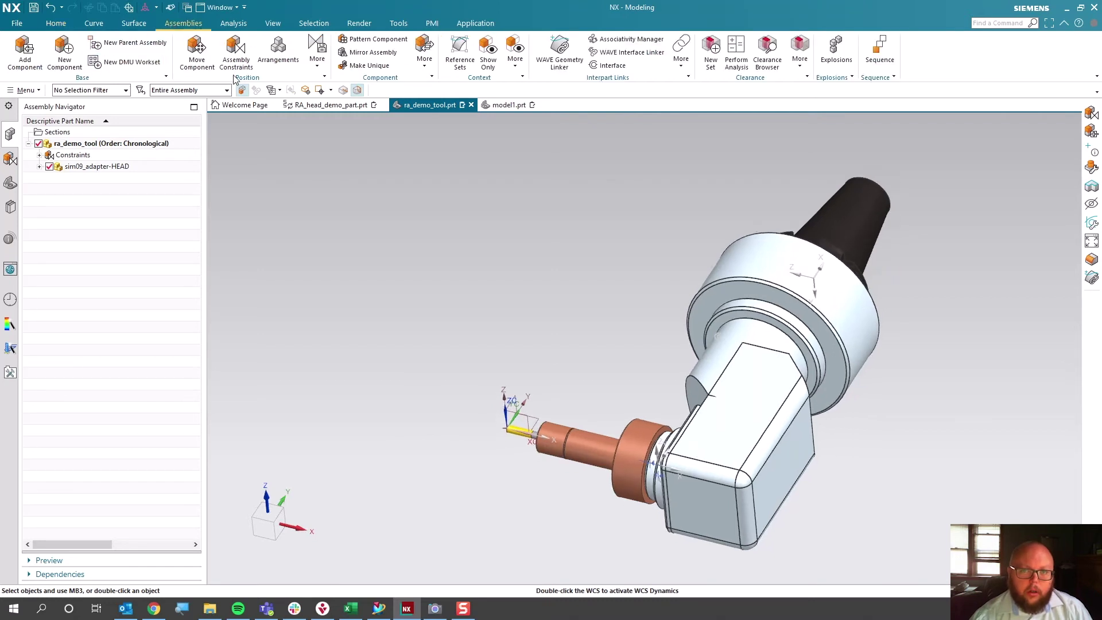
- Constrain the adapter's top face parallel to the datum XZ plane, reversed so the head stands upright
{"action": "left_click", "coordinate": [236, 57]}
{"action": "middle_click_drag", "start_coordinate": [786, 224], "coordinate": [431, 364]}
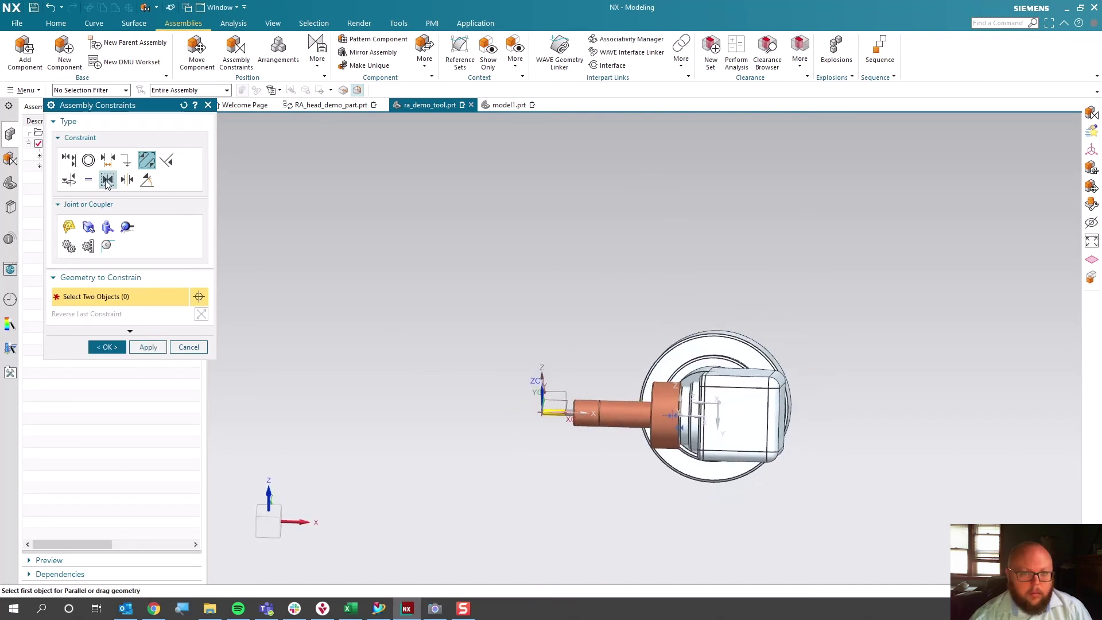
{"action": "middle_click_drag", "start_coordinate": [756, 327], "coordinate": [591, 360]}
{"action": "left_click", "coordinate": [737, 391]}
{"action": "left_click", "coordinate": [576, 370]}
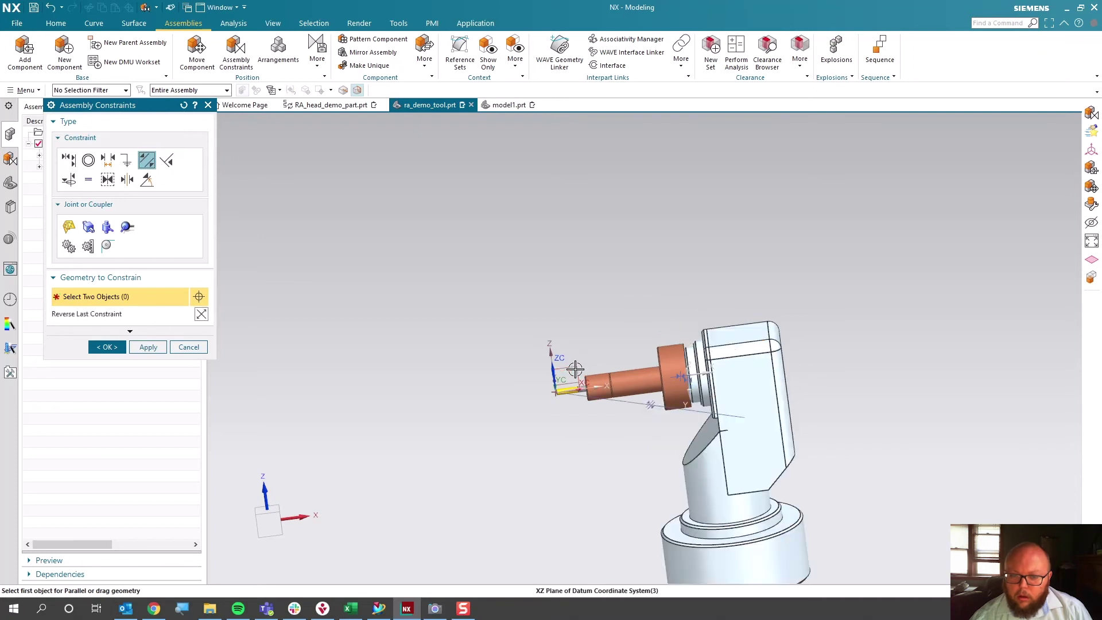
{"action": "left_click", "coordinate": [200, 313]}
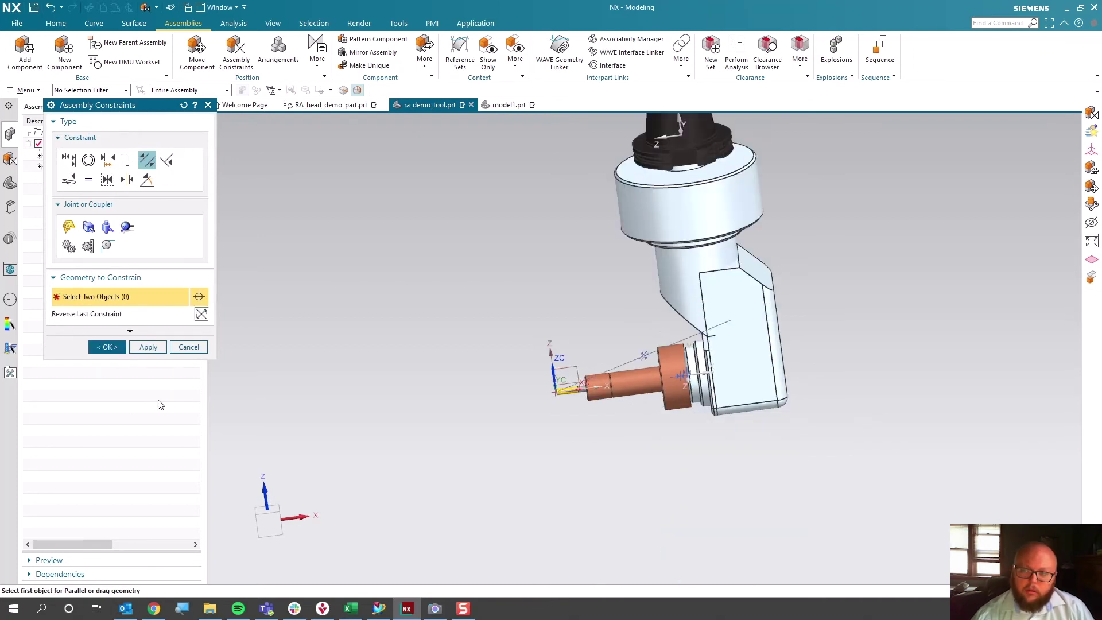
{"action": "left_click", "coordinate": [109, 347]}
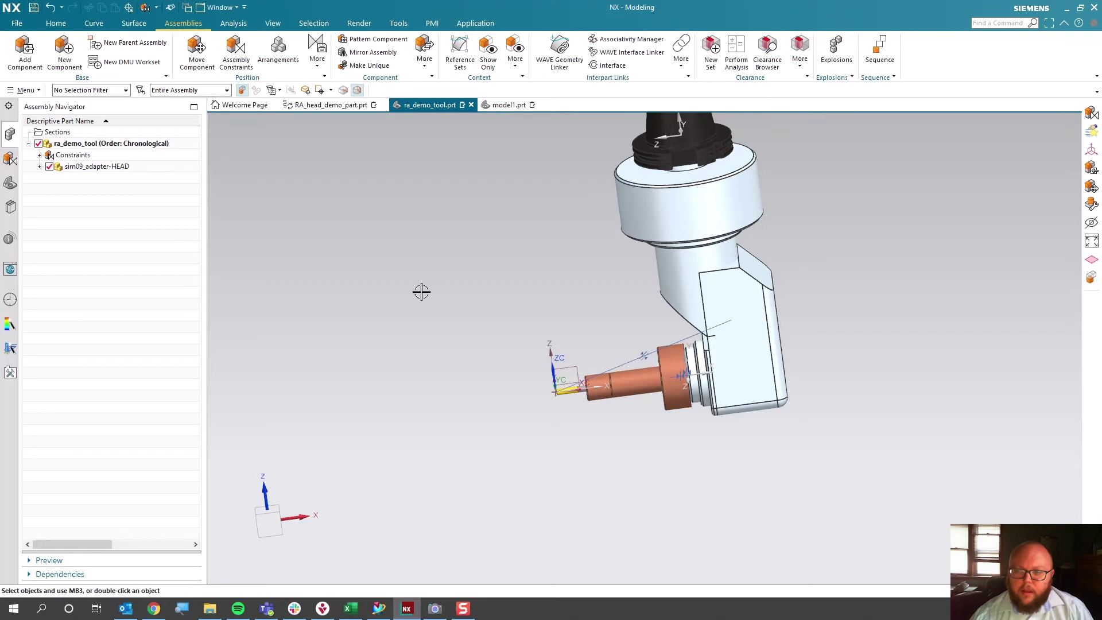
{"action": "middle_click_drag", "start_coordinate": [421, 292], "coordinate": [627, 435]}
- Review the assembly, constraints and adapter entries, then save the tool assembly
{"action": "right_click", "coordinate": [92, 144]}
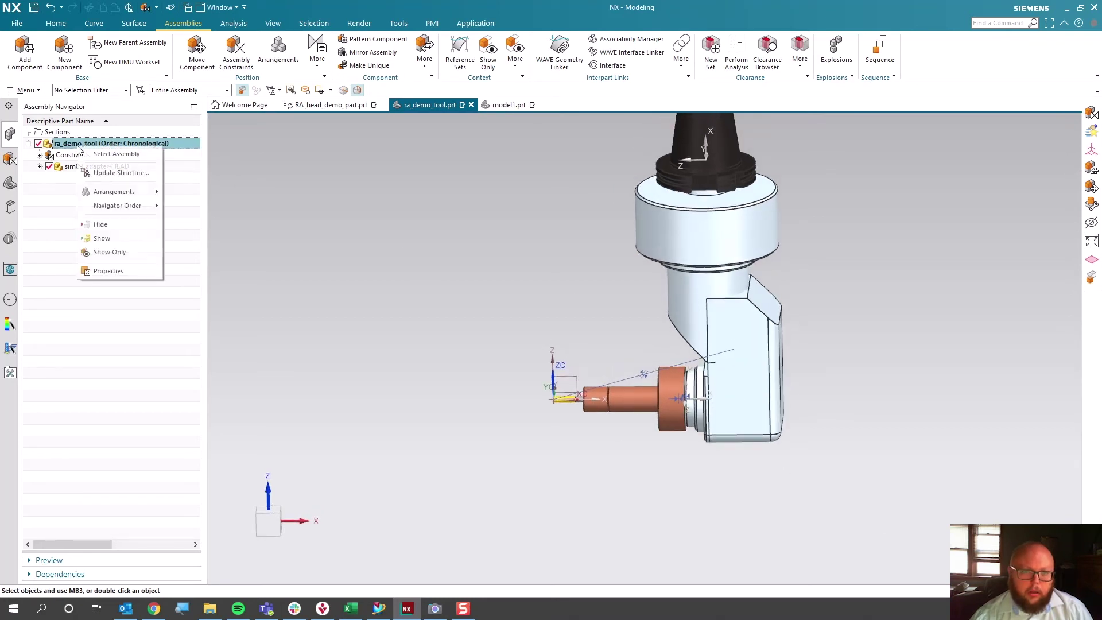
{"action": "key", "text": "Escape"}
{"action": "right_click", "coordinate": [75, 155]}
{"action": "key", "text": "Escape"}
{"action": "right_click", "coordinate": [92, 167]}
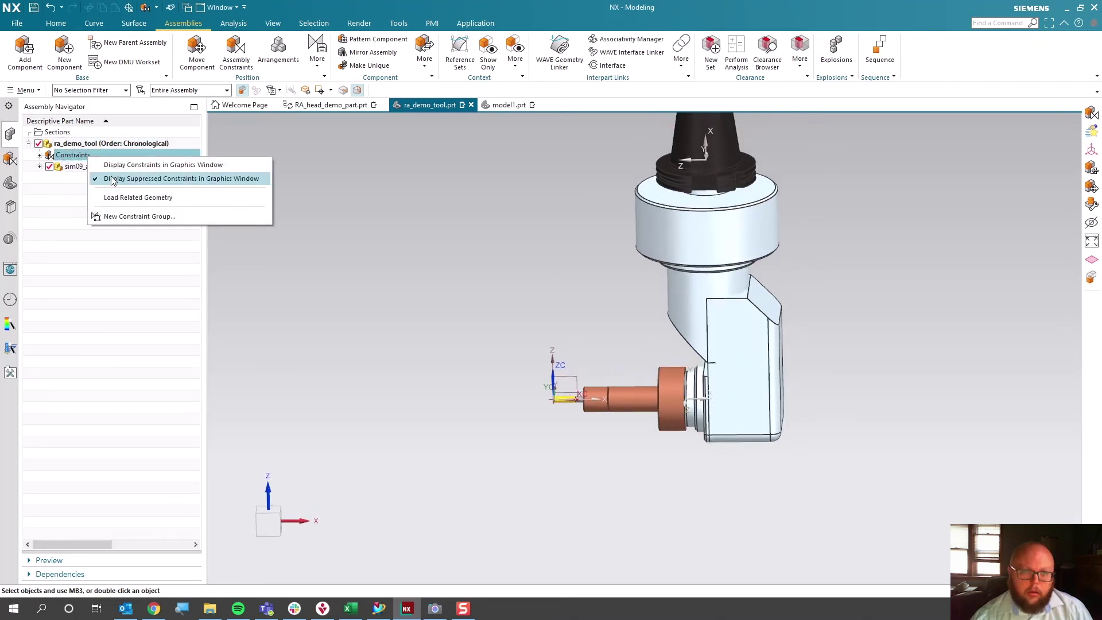
{"action": "key", "text": "Escape"}
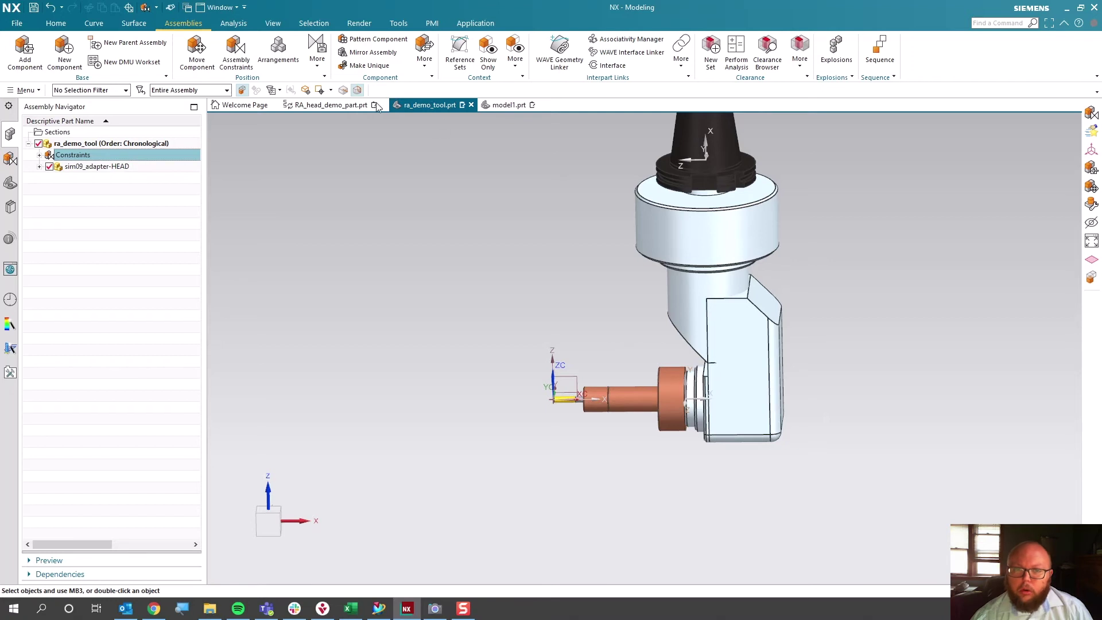
{"action": "left_click", "coordinate": [34, 7]}
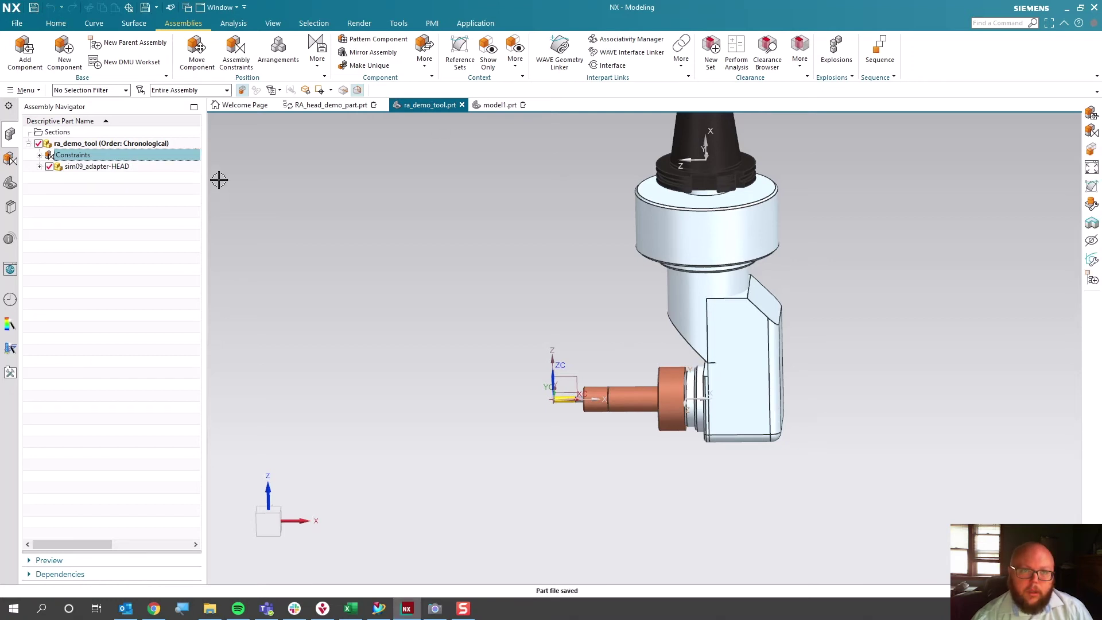
- On RA_head_demo_part, generate the RA_DEMO drilling path and open it for replay
{"action": "left_click", "coordinate": [336, 107]}
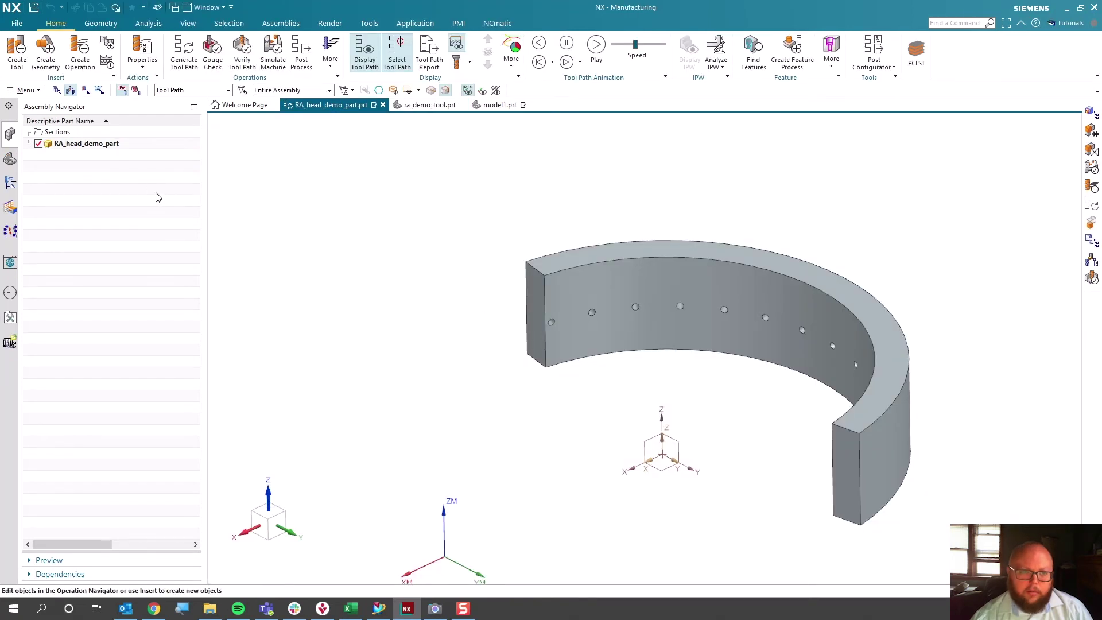
{"action": "left_click", "coordinate": [11, 183]}
{"action": "right_click", "coordinate": [89, 172]}
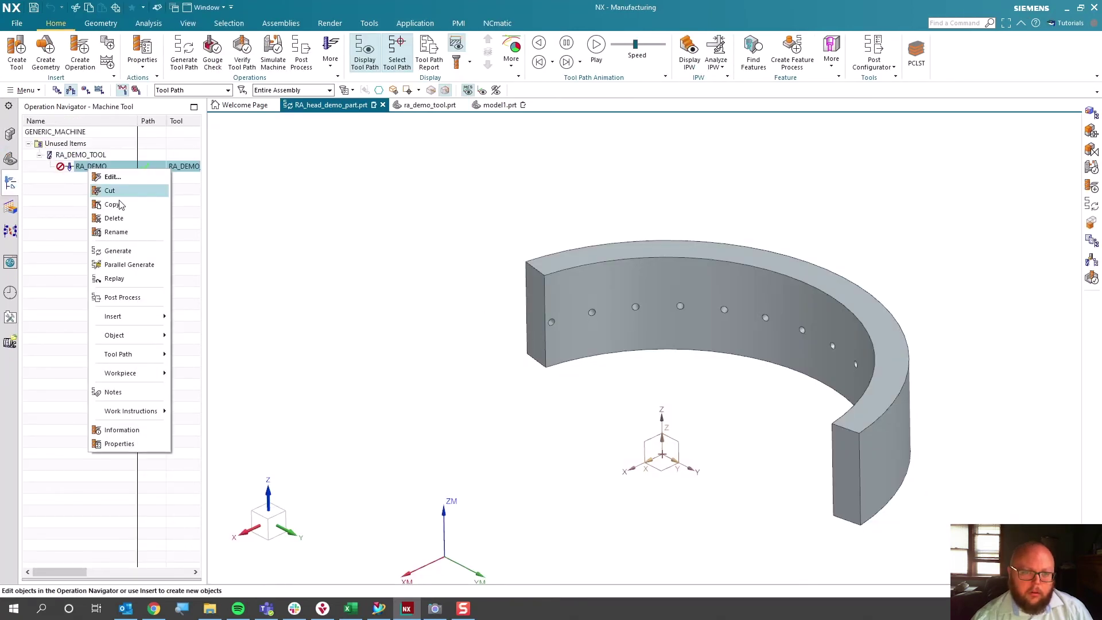
{"action": "left_click", "coordinate": [143, 257]}
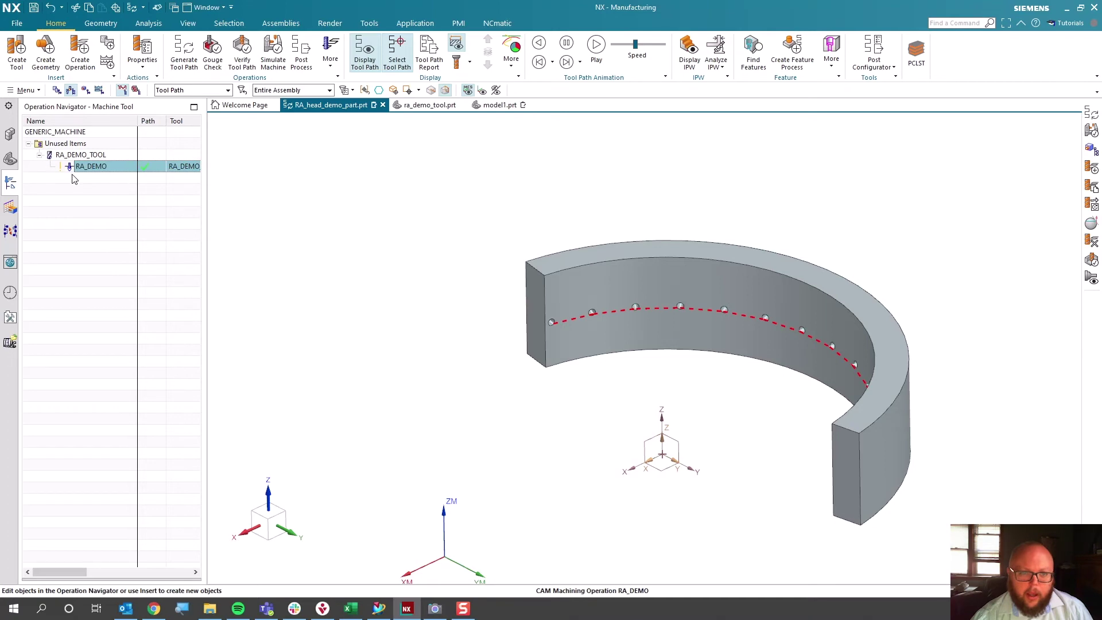
{"action": "double_click", "coordinate": [87, 170]}
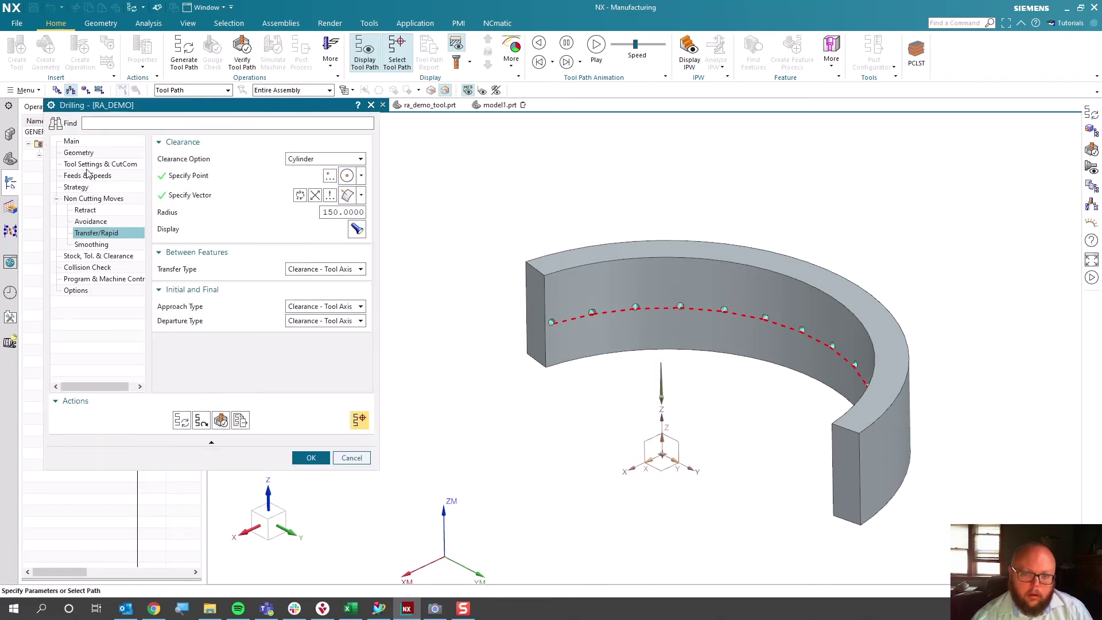
{"action": "left_click", "coordinate": [221, 420]}
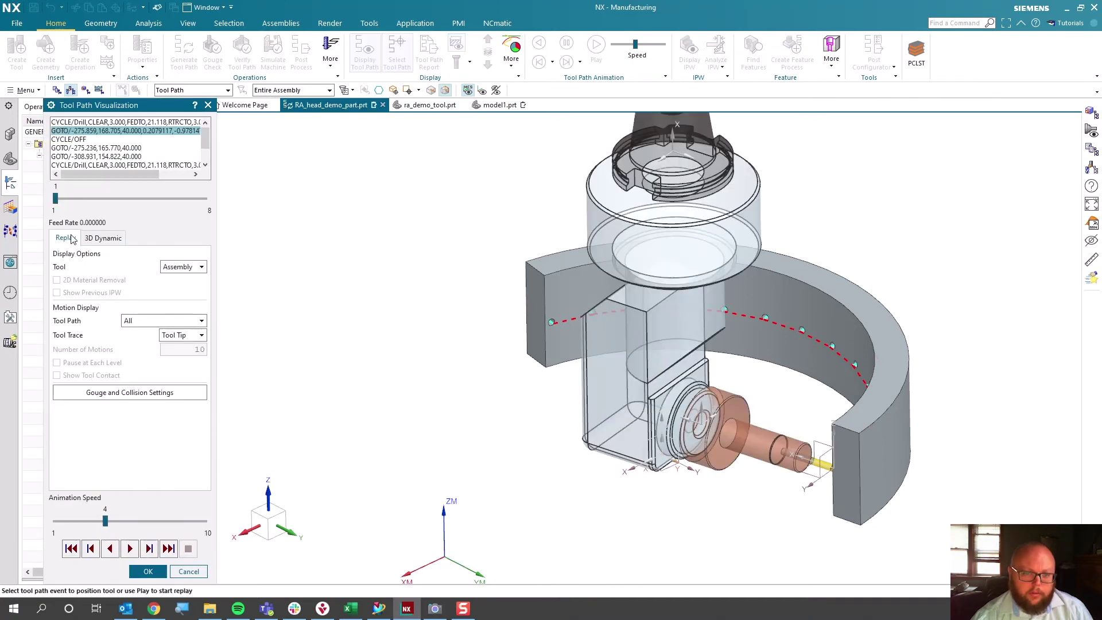
- Play the RA_DEMO path with Tool display set to Assembly, then close the replay
{"action": "left_click", "coordinate": [184, 267]}
{"action": "left_click", "coordinate": [182, 293]}
{"action": "left_click", "coordinate": [185, 267]}
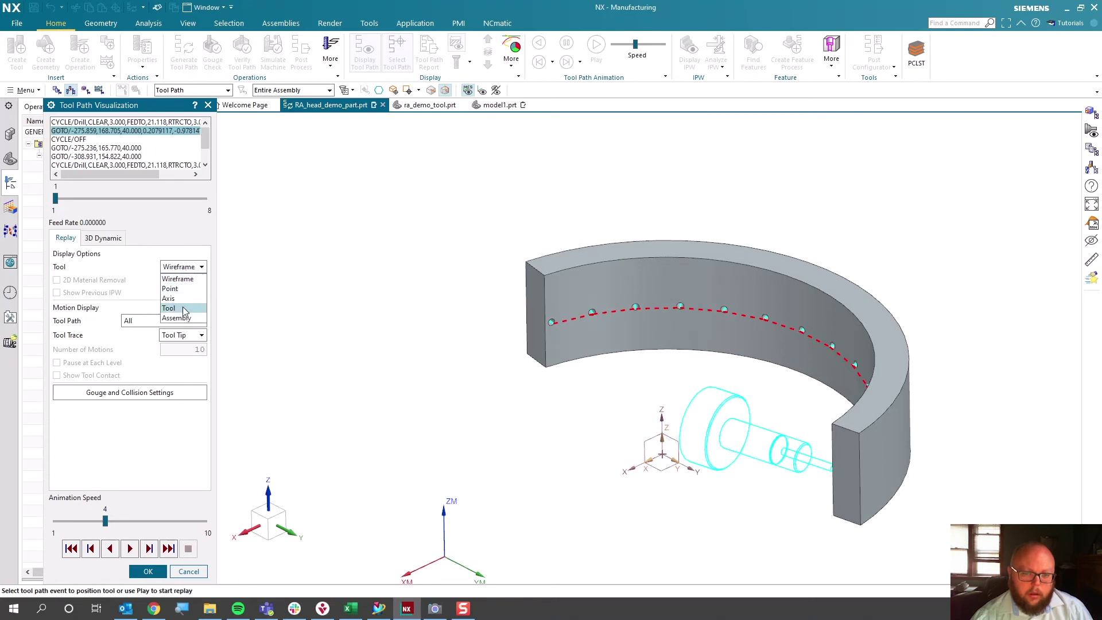
{"action": "left_click", "coordinate": [181, 309]}
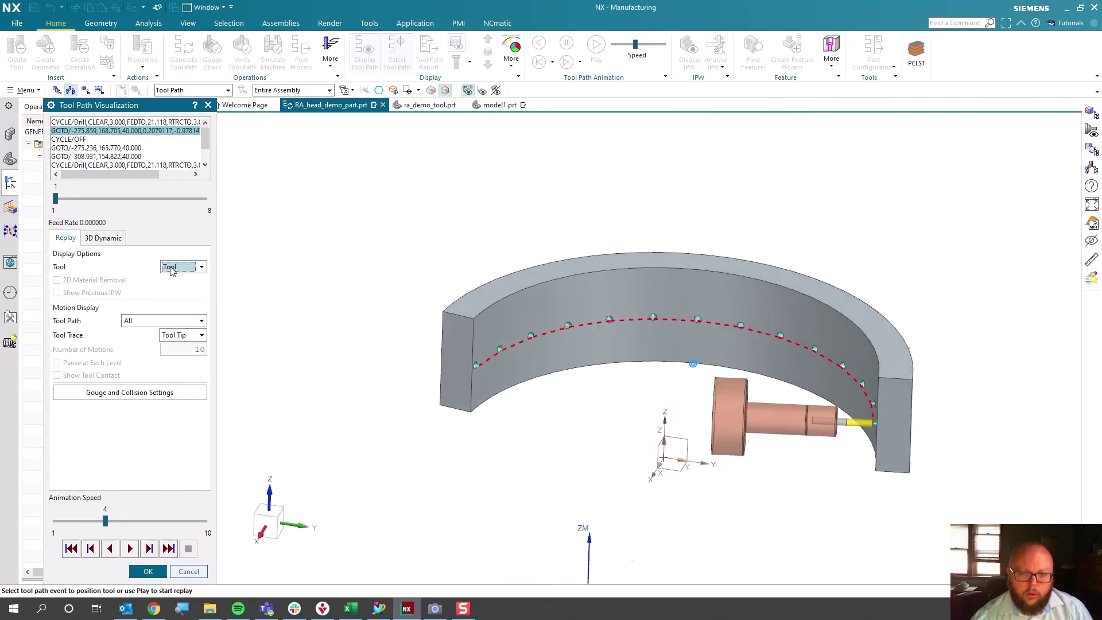
{"action": "left_click", "coordinate": [183, 267]}
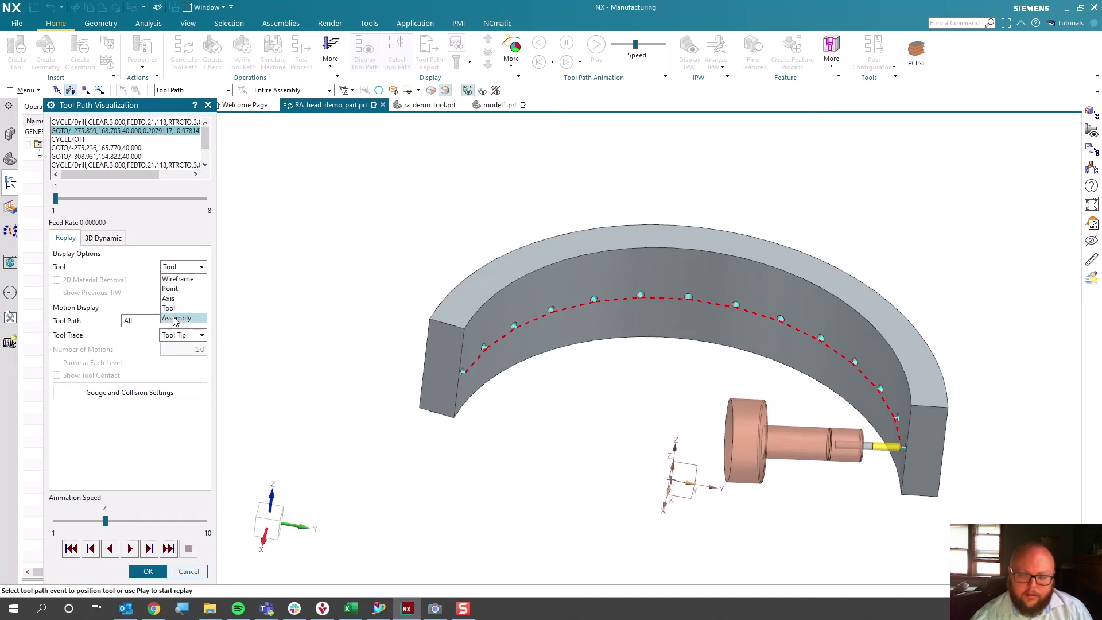
{"action": "left_click", "coordinate": [177, 318]}
{"action": "middle_click_drag", "start_coordinate": [725, 349], "coordinate": [775, 436]}
{"action": "key", "text": "Home"}
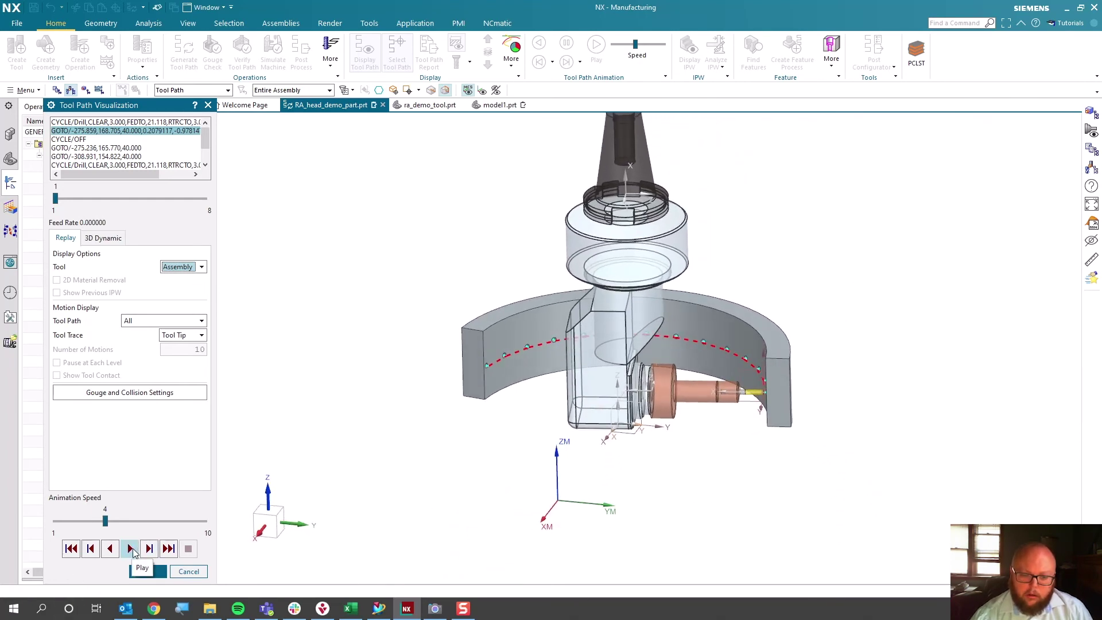
{"action": "left_click", "coordinate": [131, 549]}
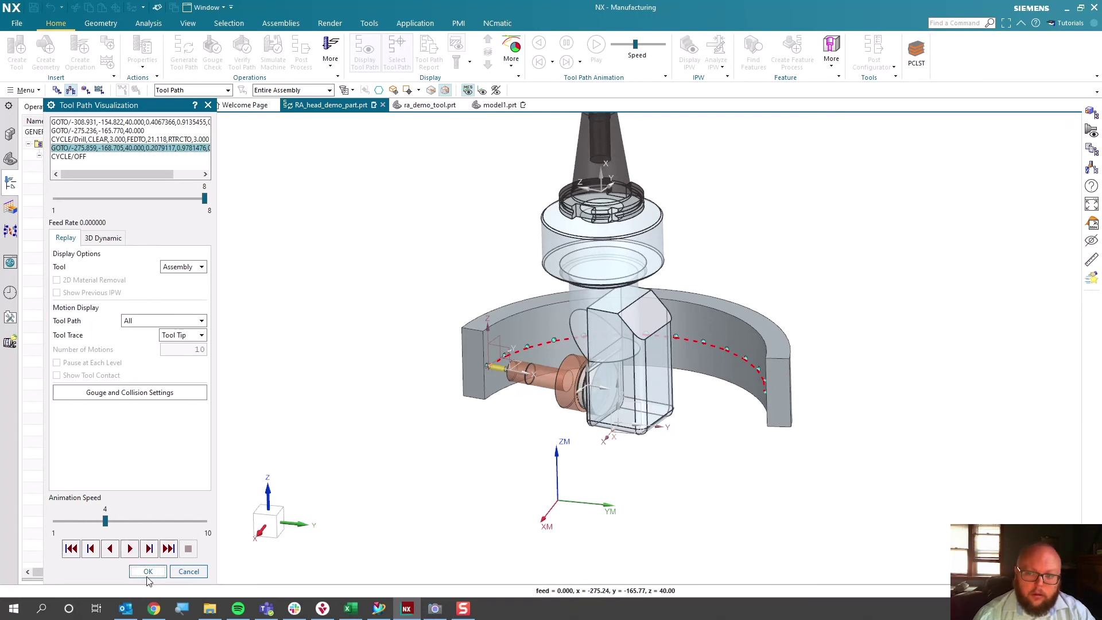
{"action": "left_click", "coordinate": [148, 576]}
- Close the drilling settings and reopen the RA_DEMO operation for editing
{"action": "left_click", "coordinate": [311, 459]}
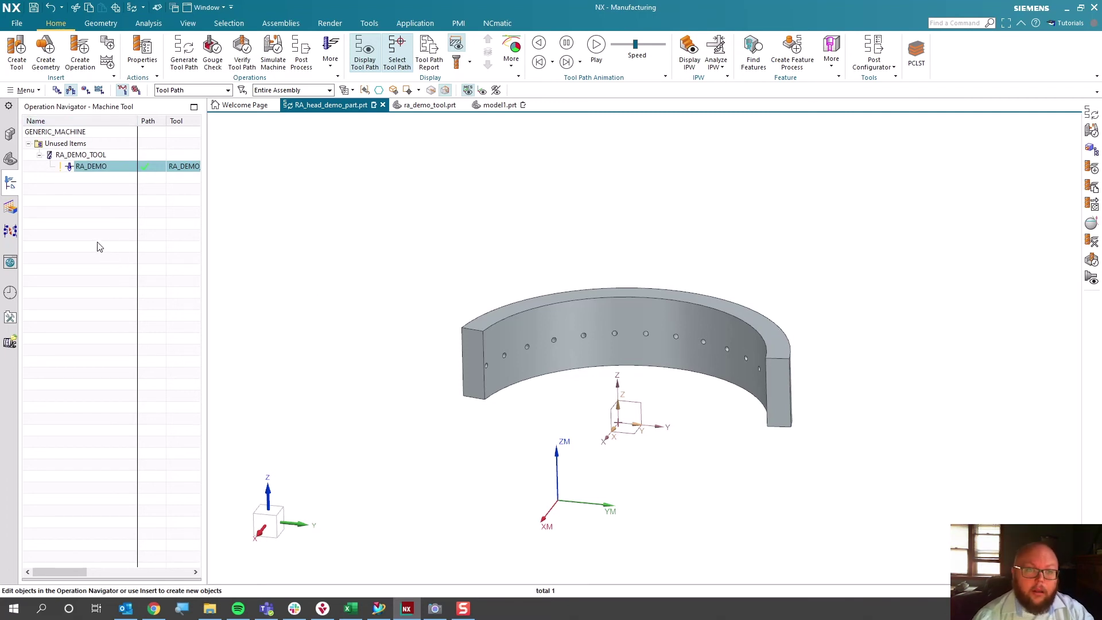
{"action": "double_click", "coordinate": [88, 167]}
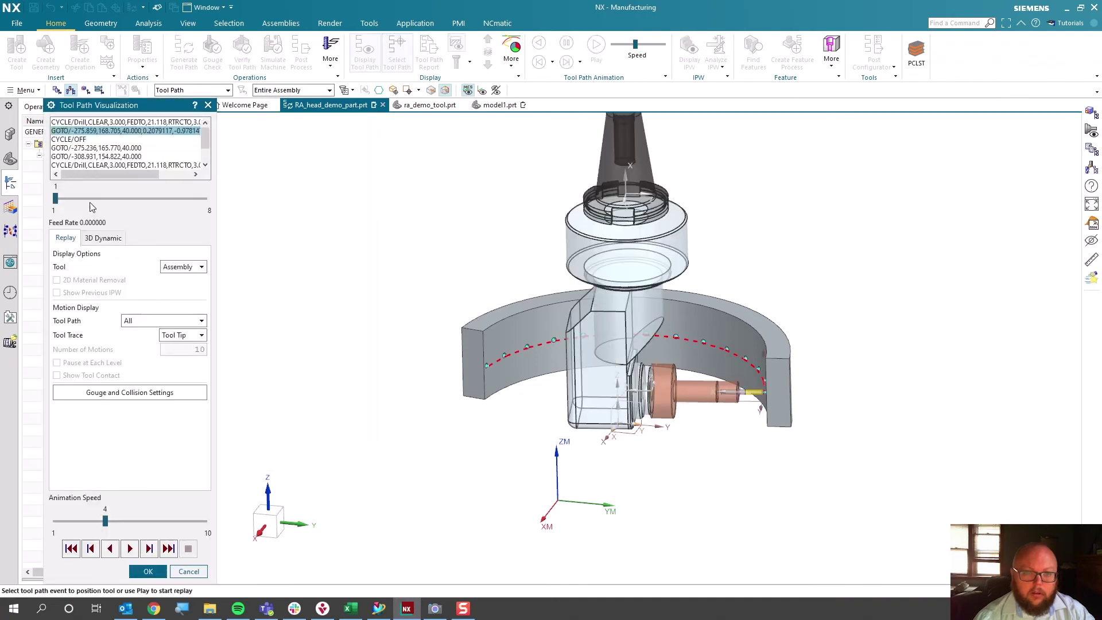
- Replay the RA_DEMO drill path, orbit to view the ring edge-on, then close the replay
{"action": "left_click", "coordinate": [220, 421]}
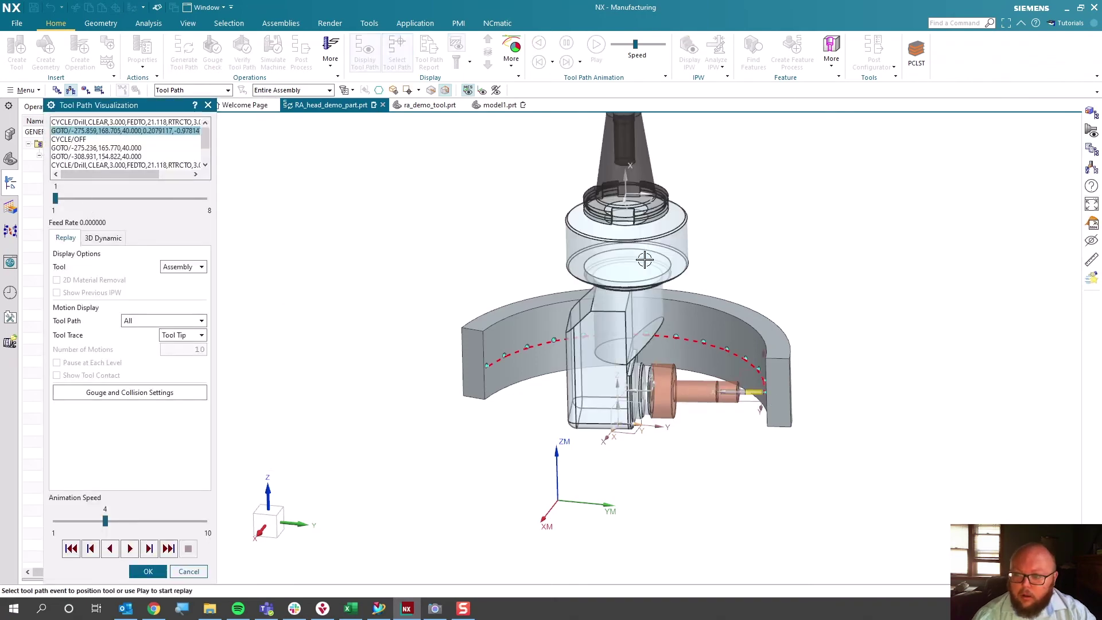
{"action": "scroll", "coordinate": [653, 403], "scroll_direction": "up", "scroll_amount": 4}
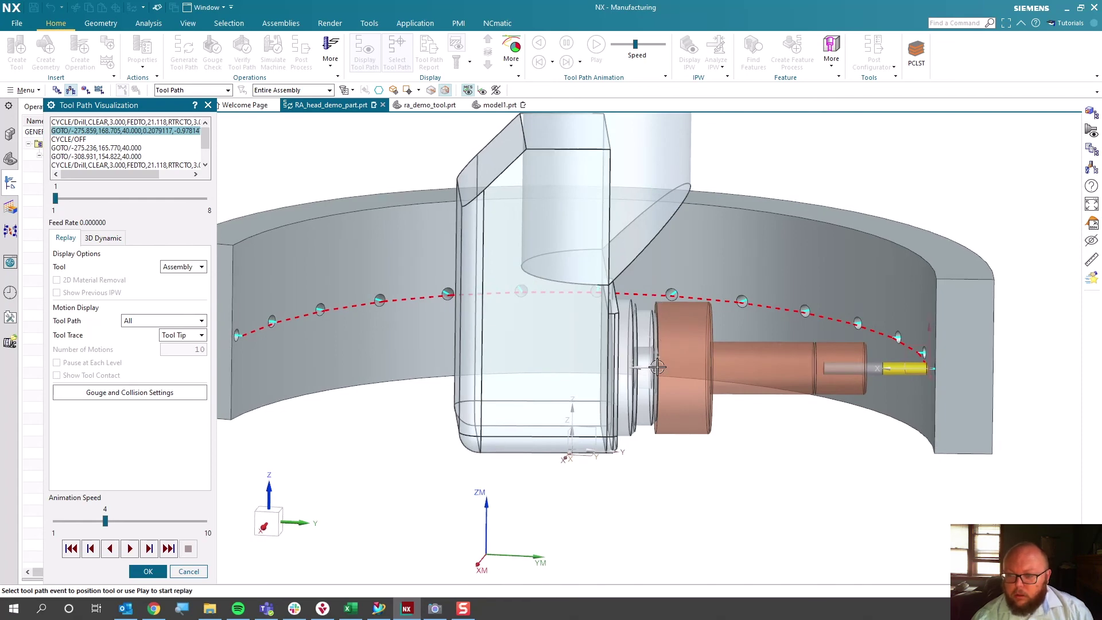
{"action": "scroll", "coordinate": [629, 244], "scroll_direction": "down", "scroll_amount": 3}
{"action": "middle_click_drag", "start_coordinate": [629, 244], "coordinate": [575, 155]}
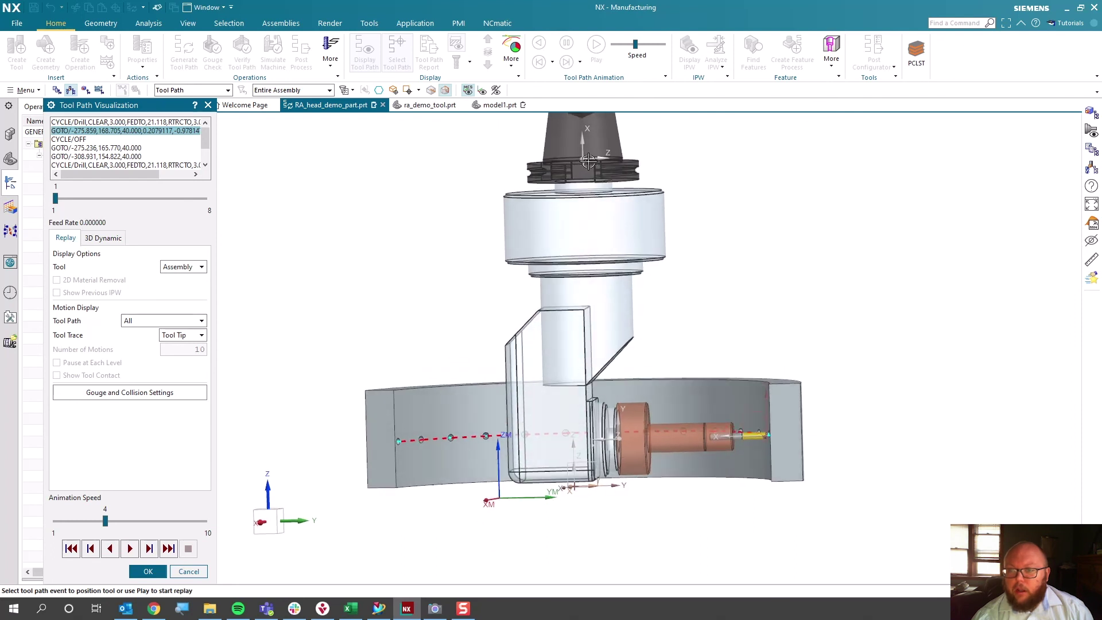
{"action": "middle_click_drag", "start_coordinate": [603, 447], "coordinate": [597, 425]}
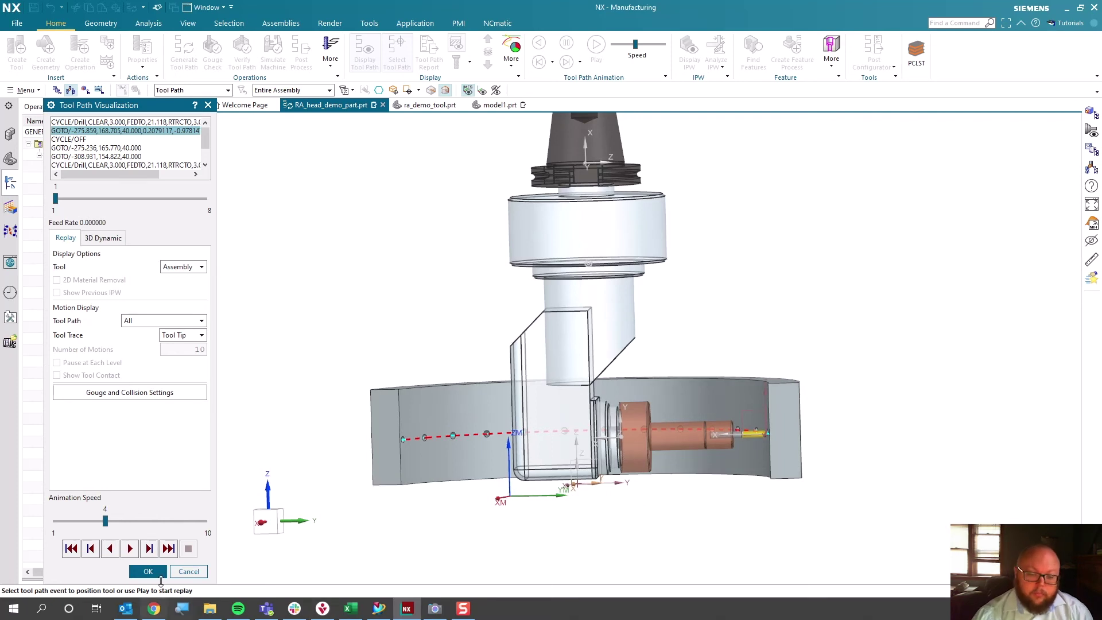
{"action": "left_click", "coordinate": [148, 571]}
- Close the Drilling dialog and create a hole_making Head device named HEAD
{"action": "left_click", "coordinate": [311, 458]}
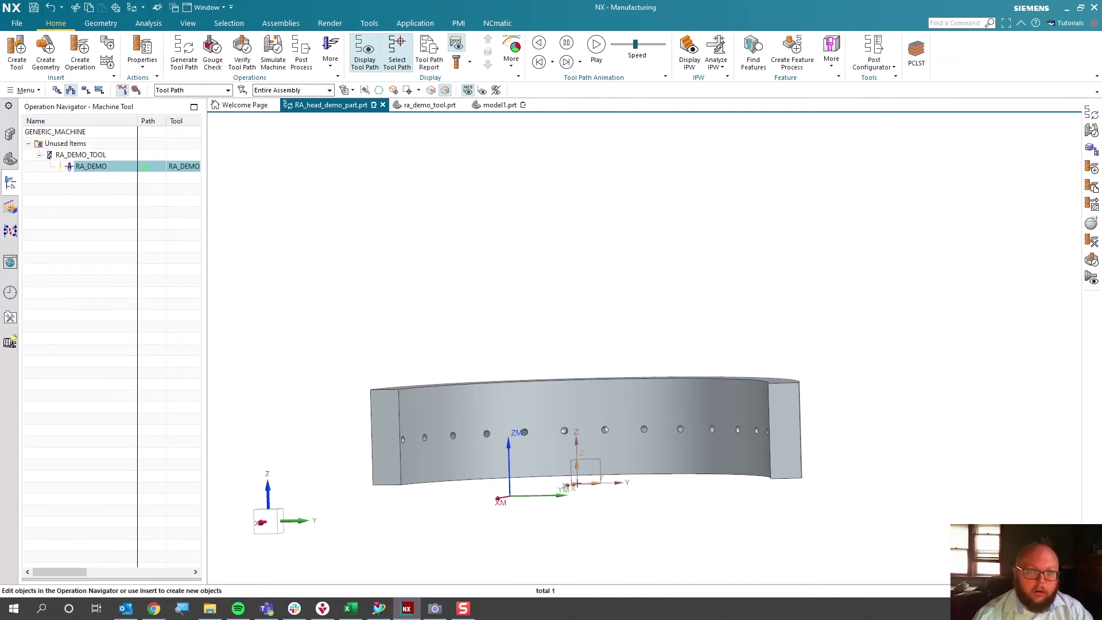
{"action": "left_click", "coordinate": [17, 55]}
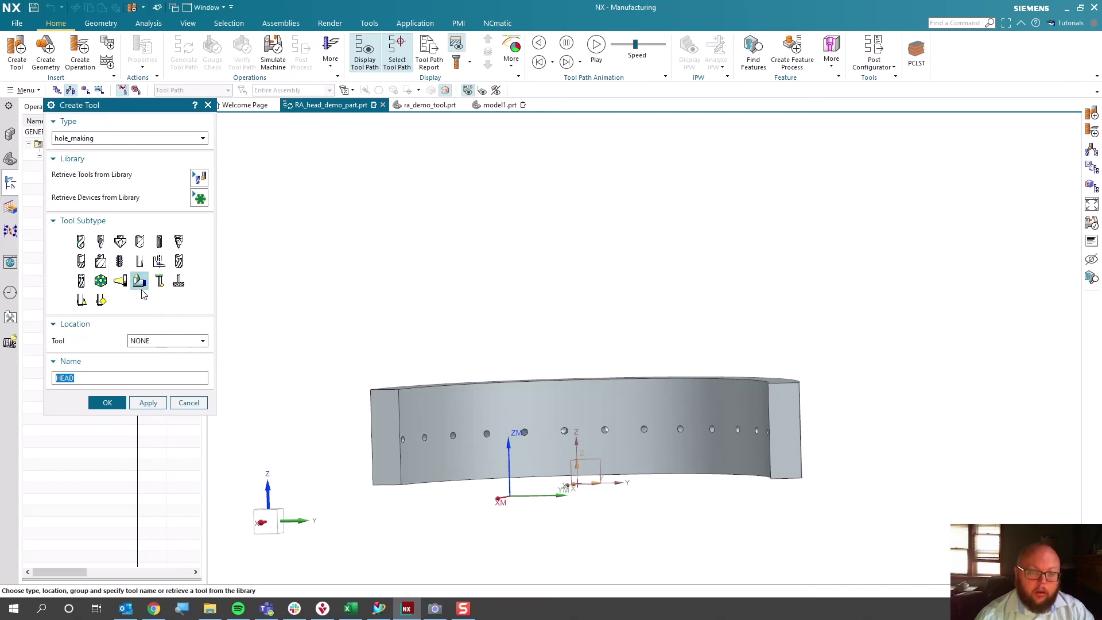
{"action": "left_click", "coordinate": [107, 403]}
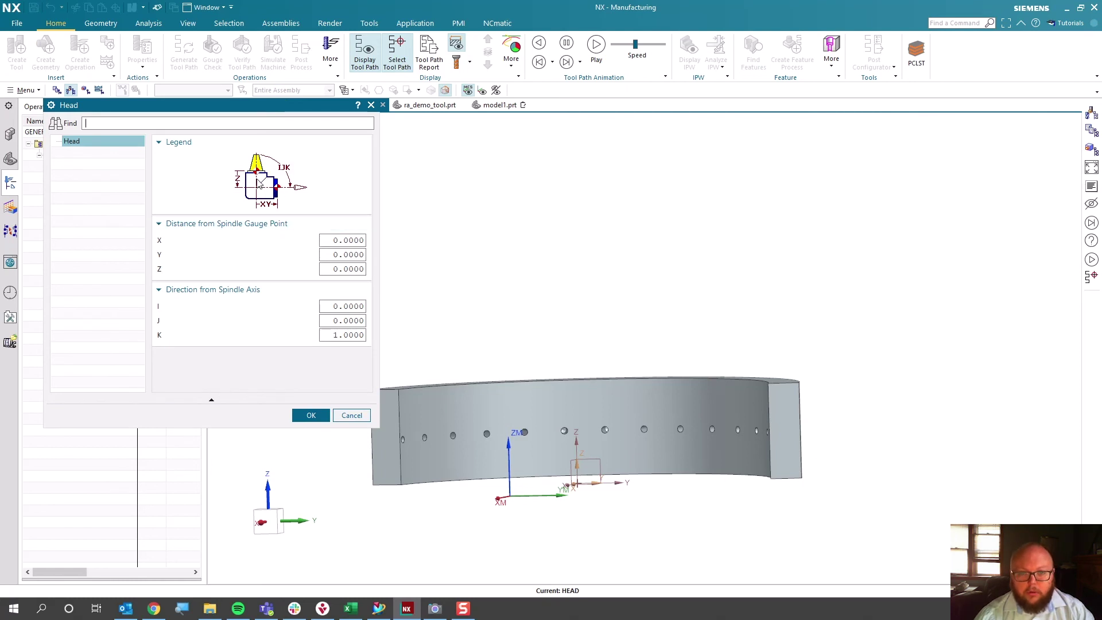
{"action": "left_click", "coordinate": [342, 242]}
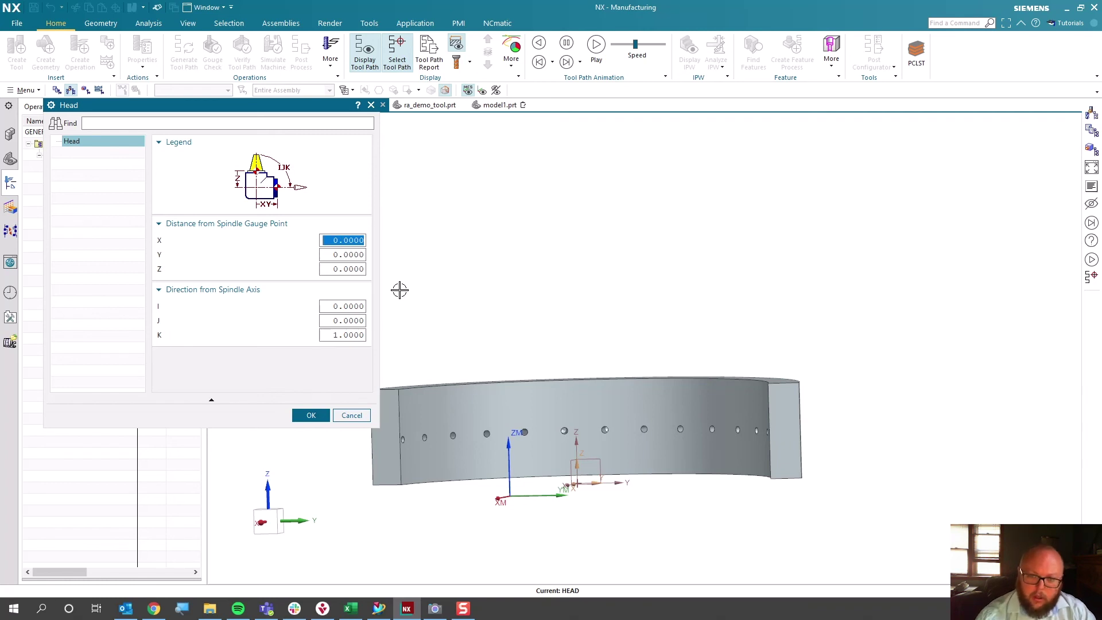
- Enter HEAD offsets X 25 and Z 200 with spindle direction I 1, K 0, and confirm
{"action": "type", "text": "25"}
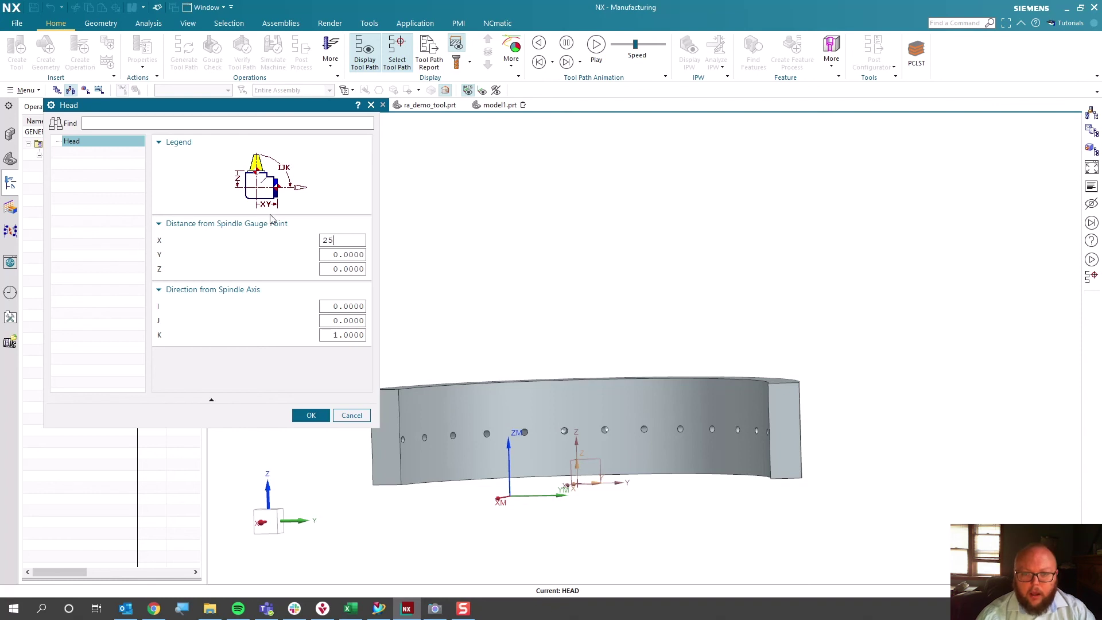
{"action": "left_click", "coordinate": [350, 269]}
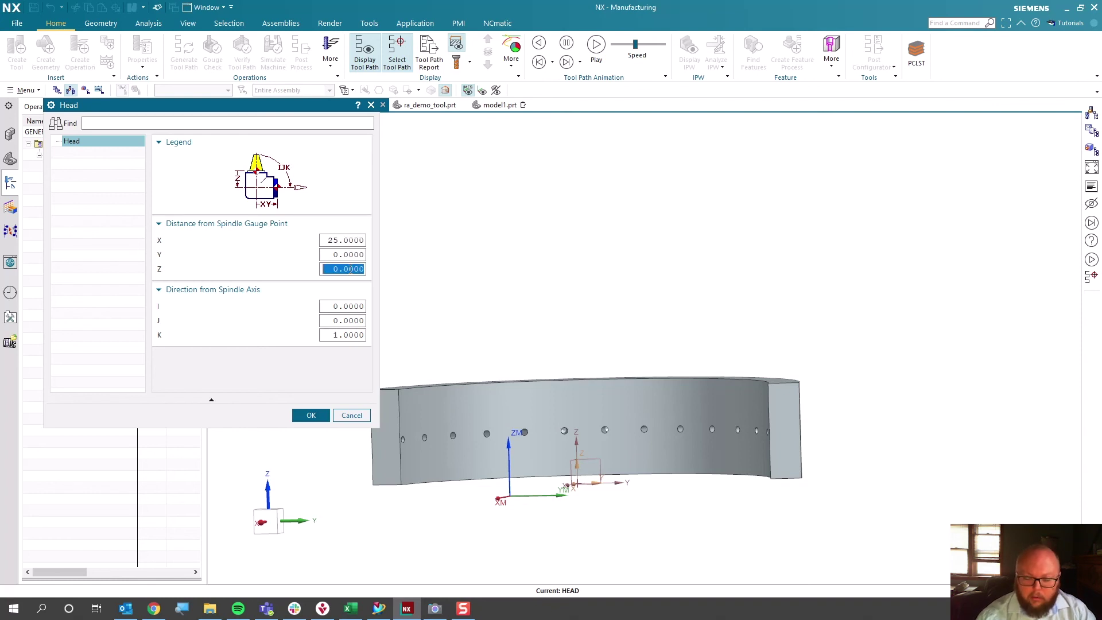
{"action": "type", "text": "200"}
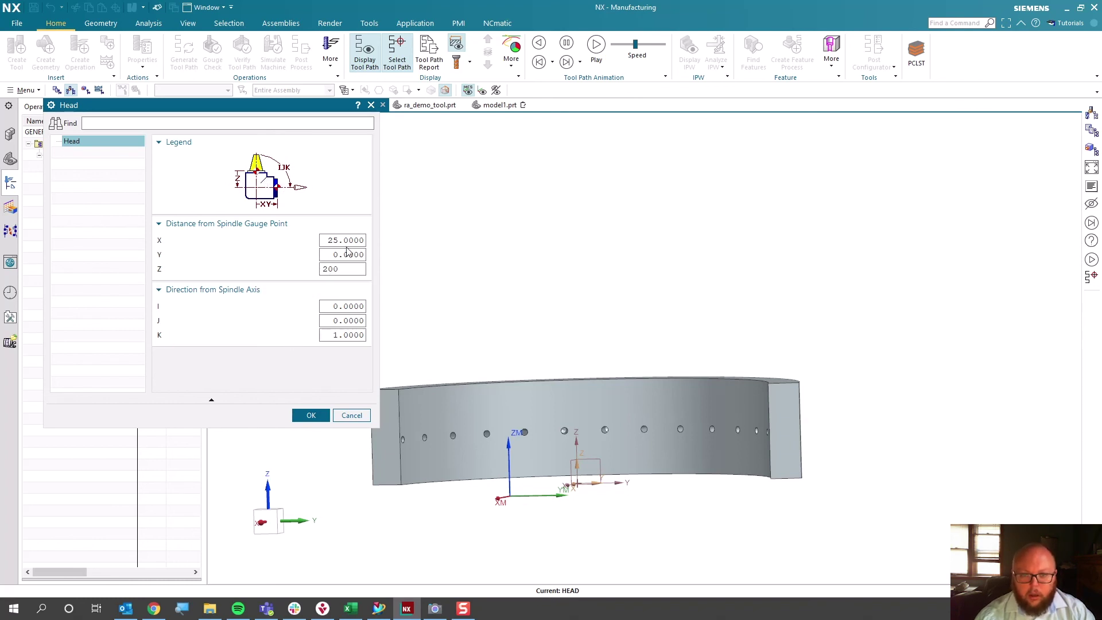
{"action": "left_click", "coordinate": [343, 307]}
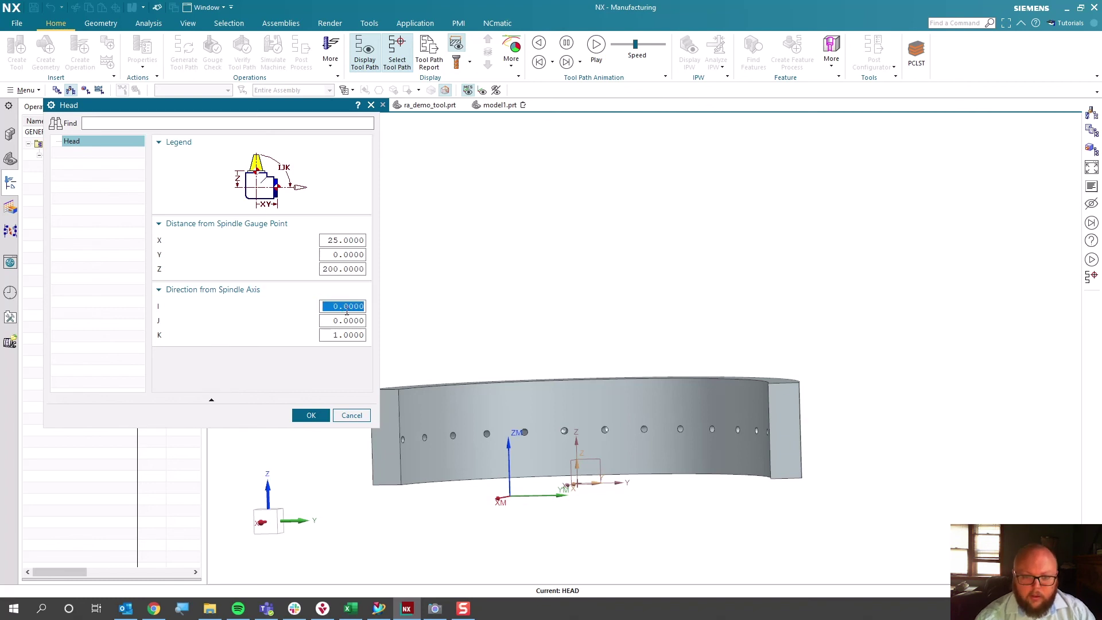
{"action": "type", "text": "1"}
{"action": "key", "text": "Tab"}
{"action": "key", "text": "Tab"}
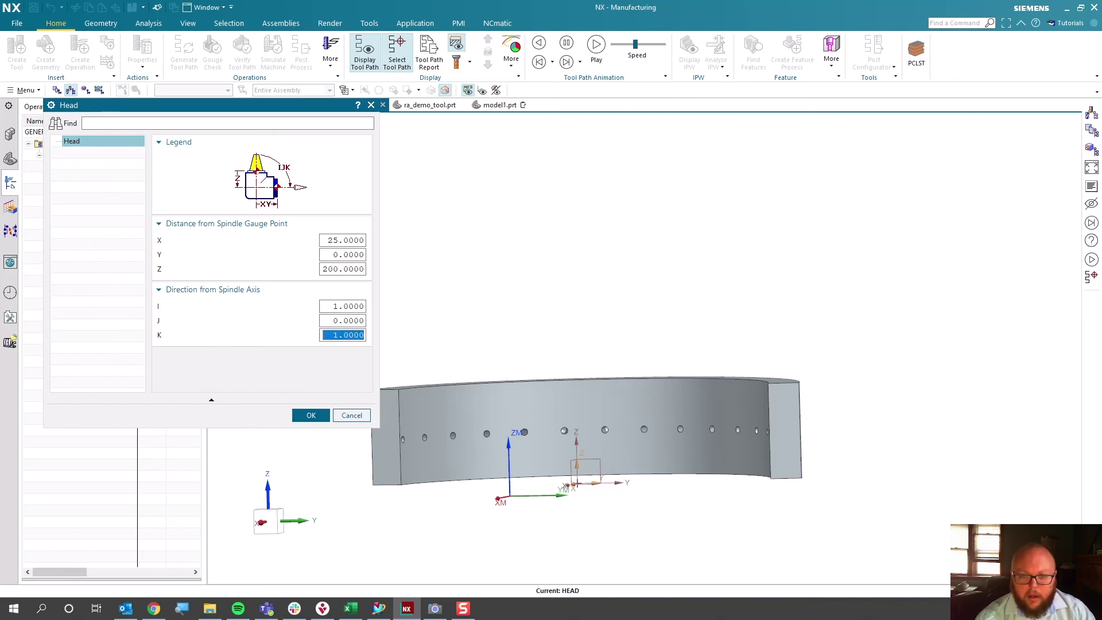
{"action": "type", "text": "0"}
{"action": "key", "text": "Tab"}
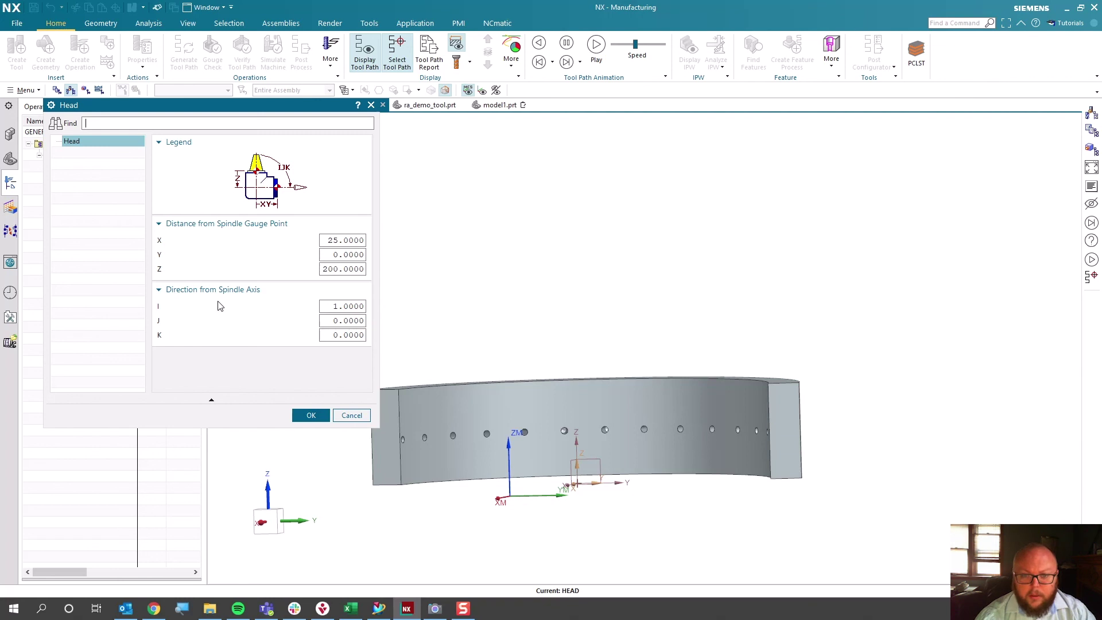
{"action": "left_click", "coordinate": [314, 422]}
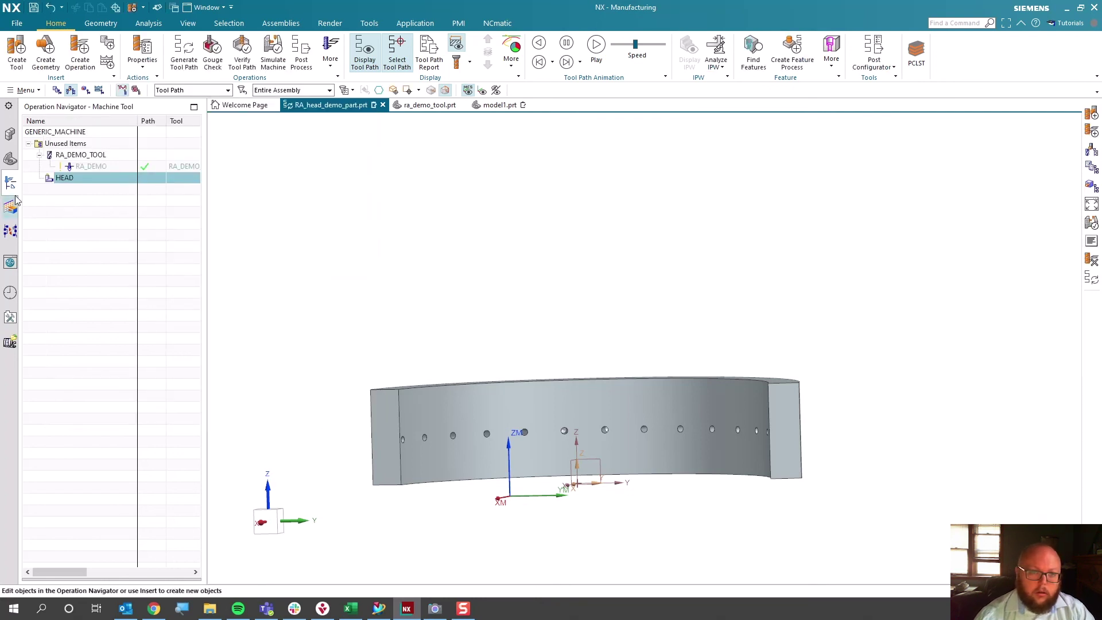
- Place RA_DEMO_TOOL under HEAD and switch the Operation Navigator to Program Order View
{"action": "left_click_drag", "start_coordinate": [71, 160], "coordinate": [74, 180]}
{"action": "left_click", "coordinate": [65, 156]}
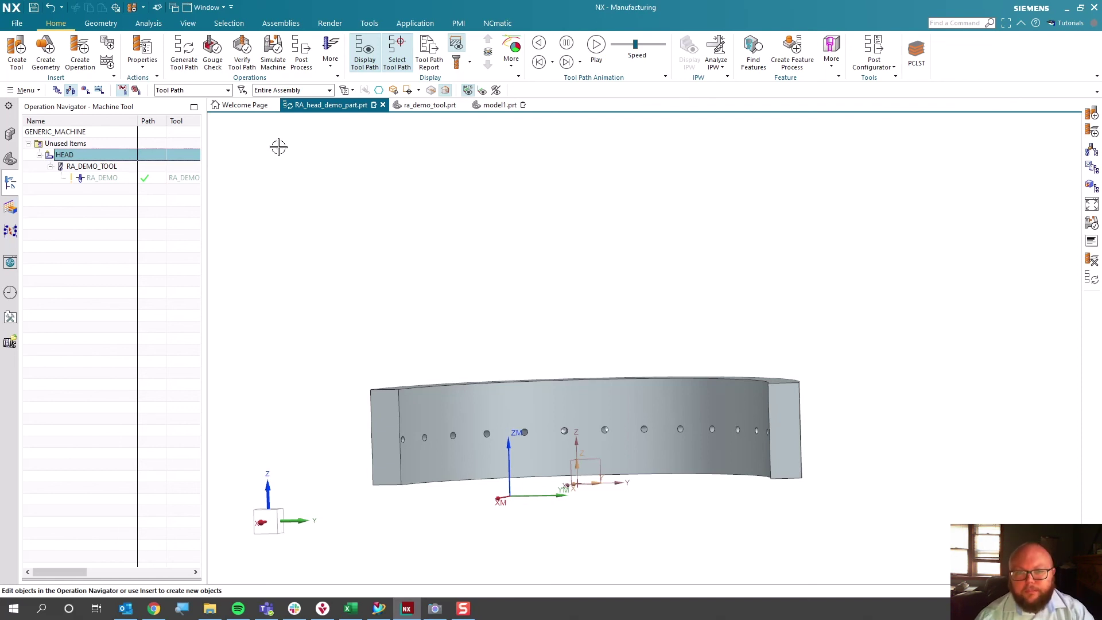
{"action": "left_click", "coordinate": [56, 90]}
- Reopen the RA_DEMO operation and replay its tool path in trimetric view
{"action": "double_click", "coordinate": [81, 166]}
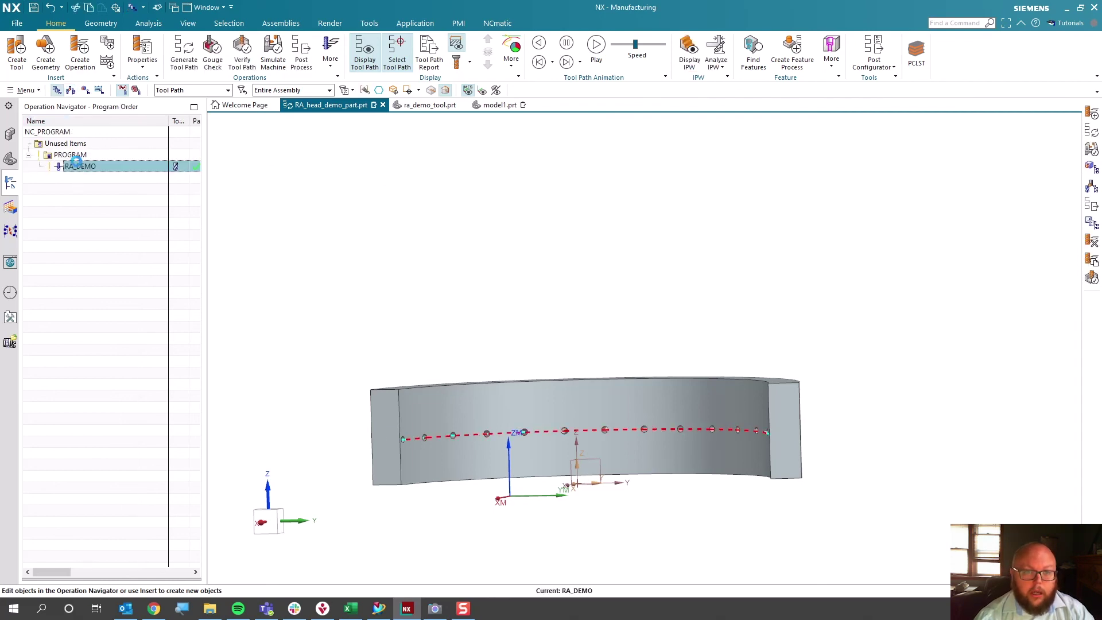
{"action": "left_click", "coordinate": [221, 420]}
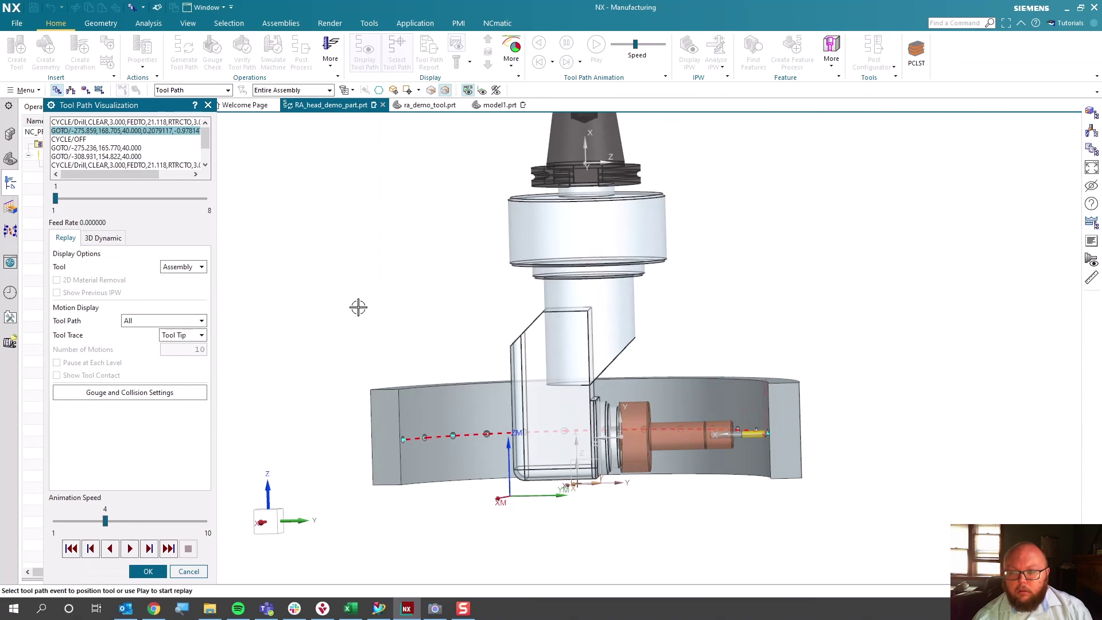
{"action": "key", "text": "Home"}
- Step the head forward through the first drill points and orbit to view it from below
{"action": "left_click", "coordinate": [149, 549]}
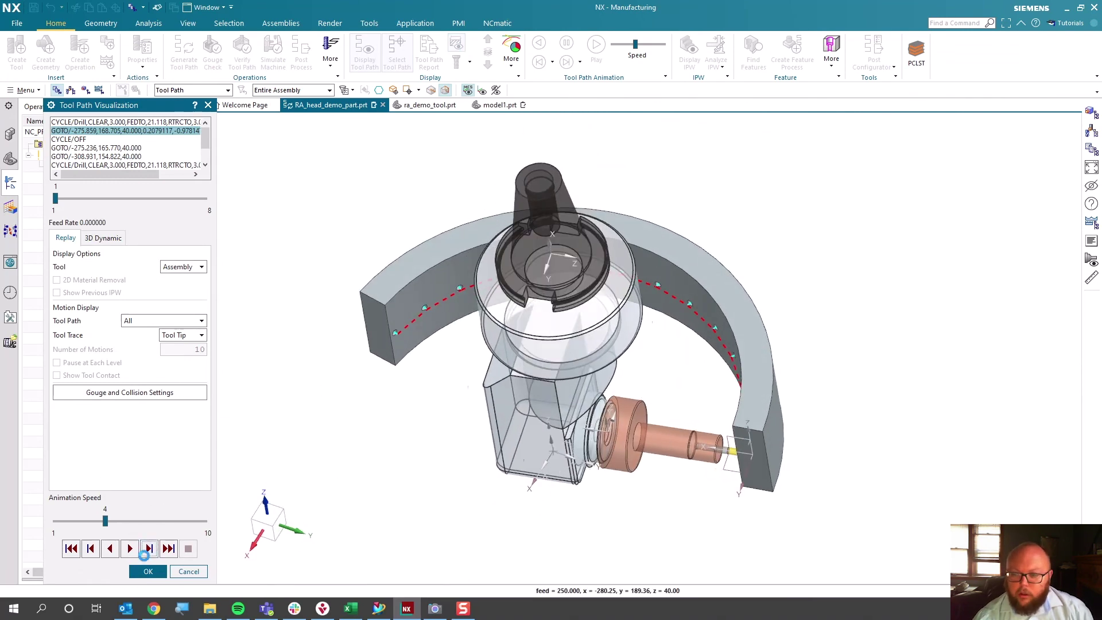
{"action": "left_click", "coordinate": [148, 550]}
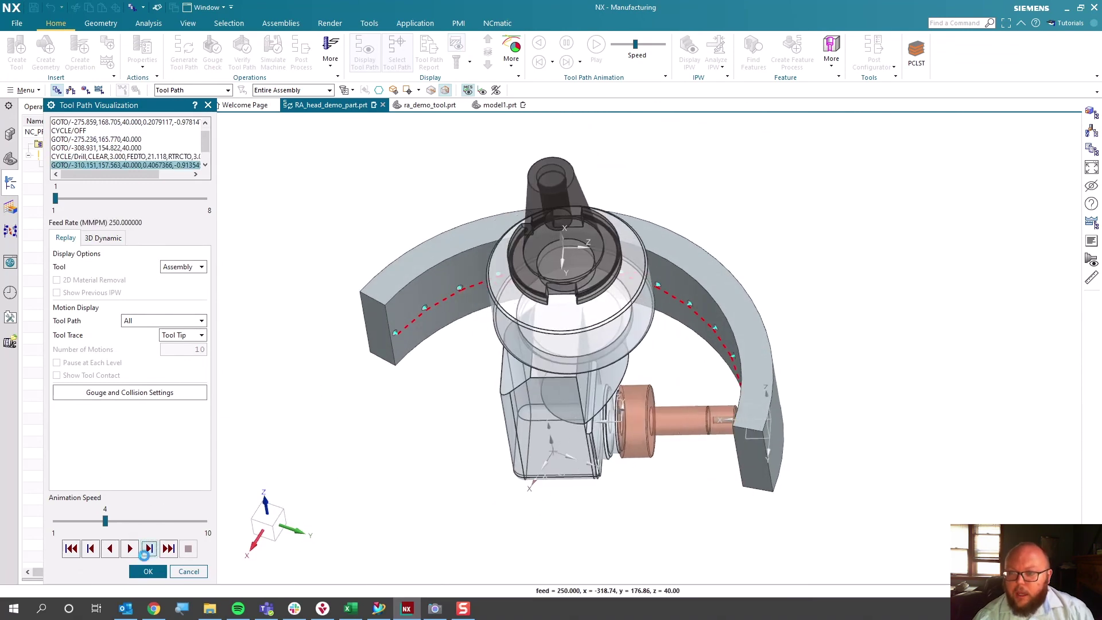
{"action": "left_click", "coordinate": [148, 552]}
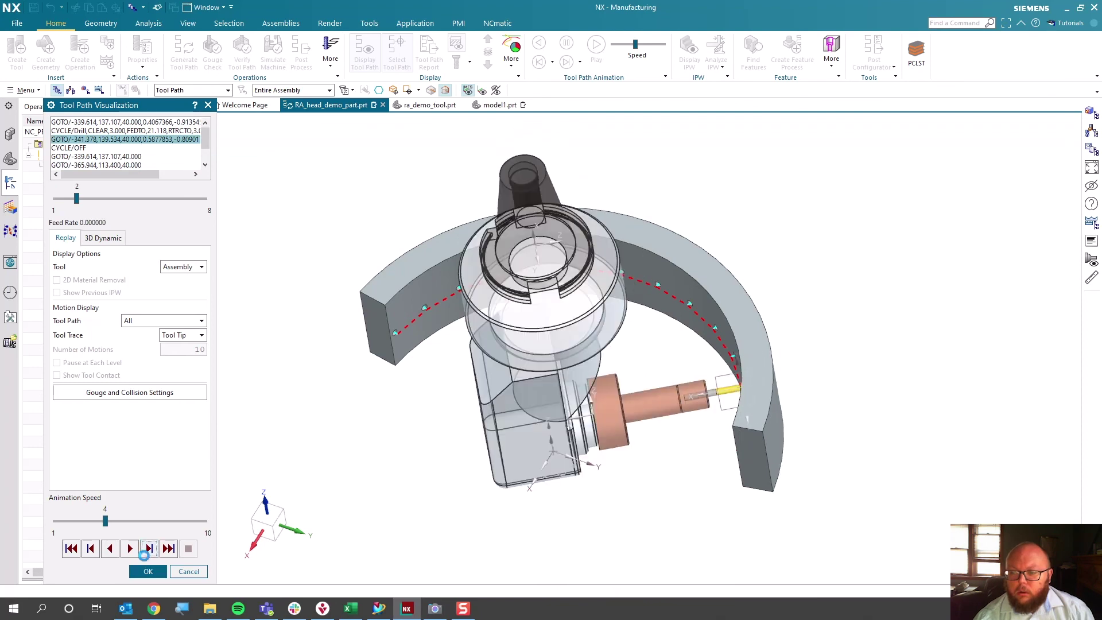
{"action": "left_click", "coordinate": [145, 553]}
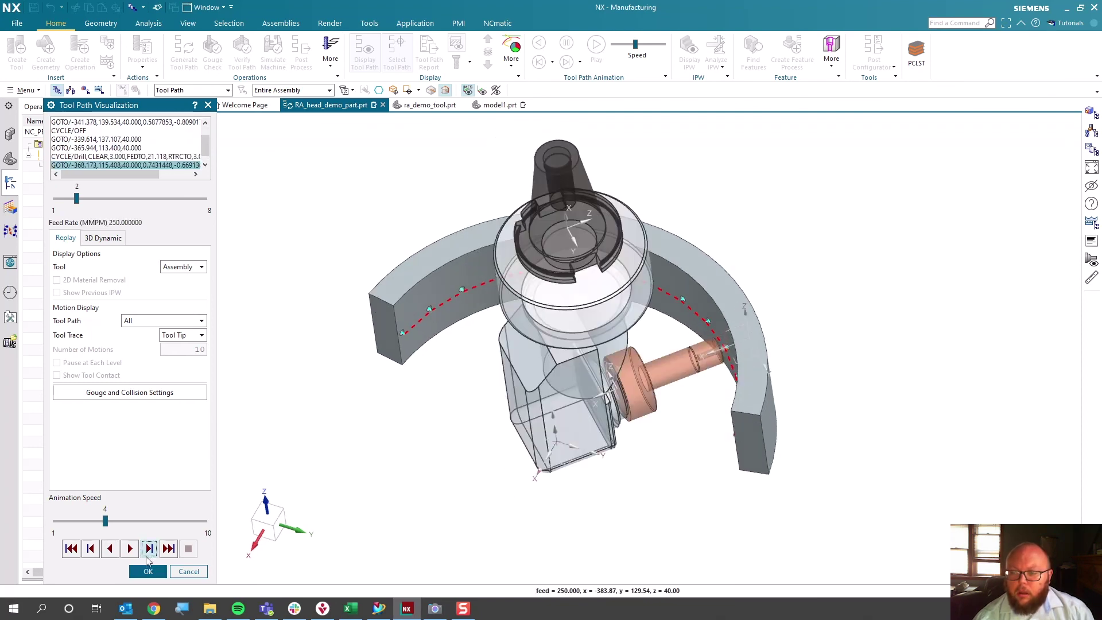
{"action": "middle_click_drag", "start_coordinate": [523, 138], "coordinate": [500, 442]}
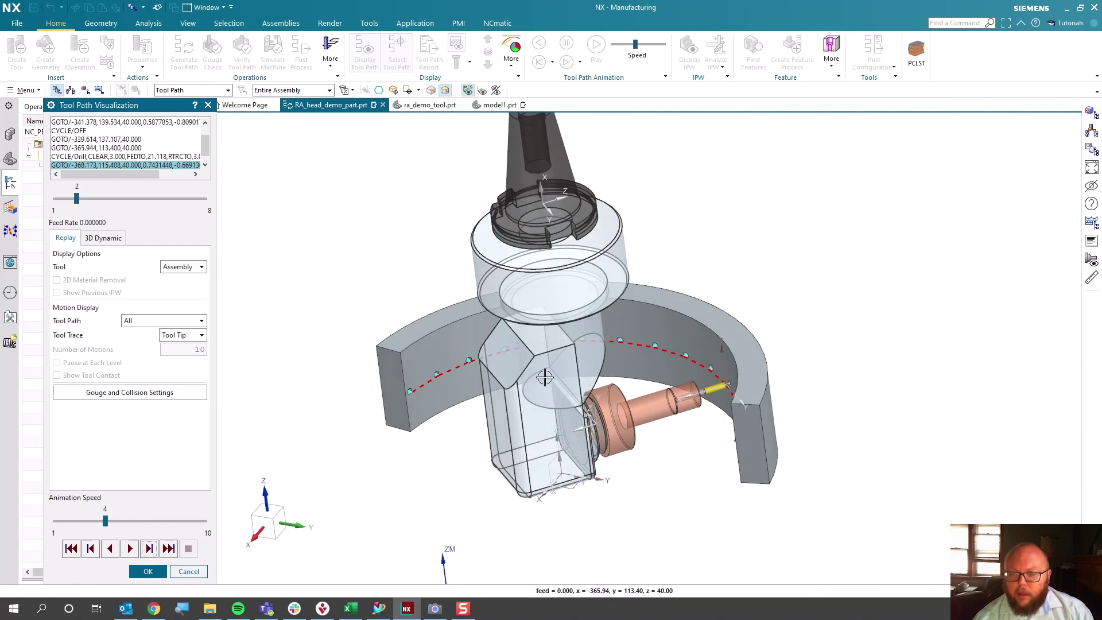